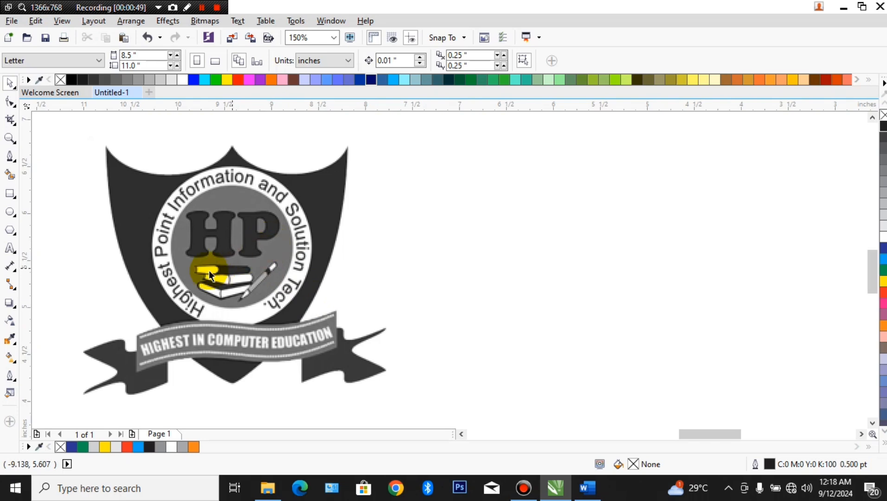
- Draw a rectangle about 2.53 by 2.54 inches beside the reference logo and convert it to curves
click(10, 194)
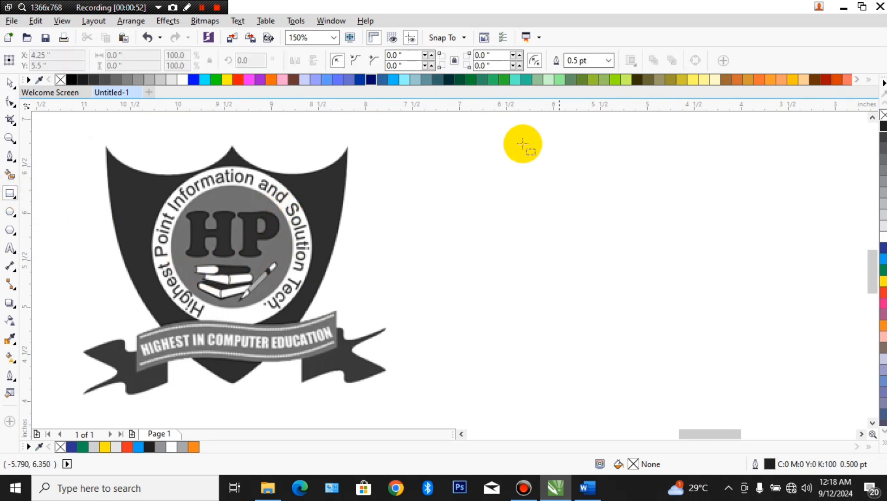
drag(519, 130, 756, 369)
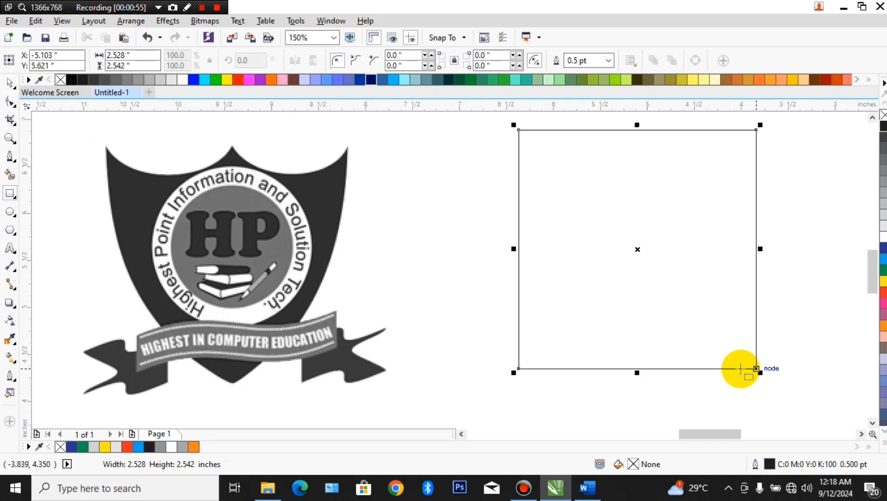
click(10, 102)
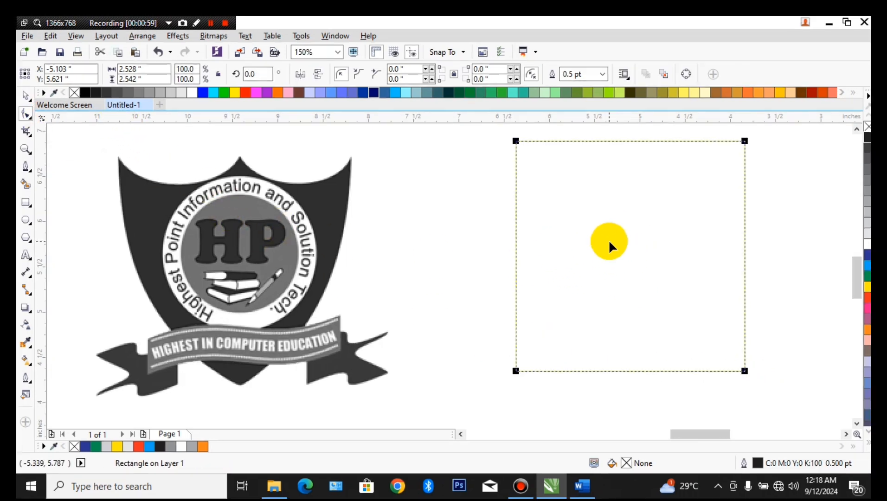
key(ctrl+q)
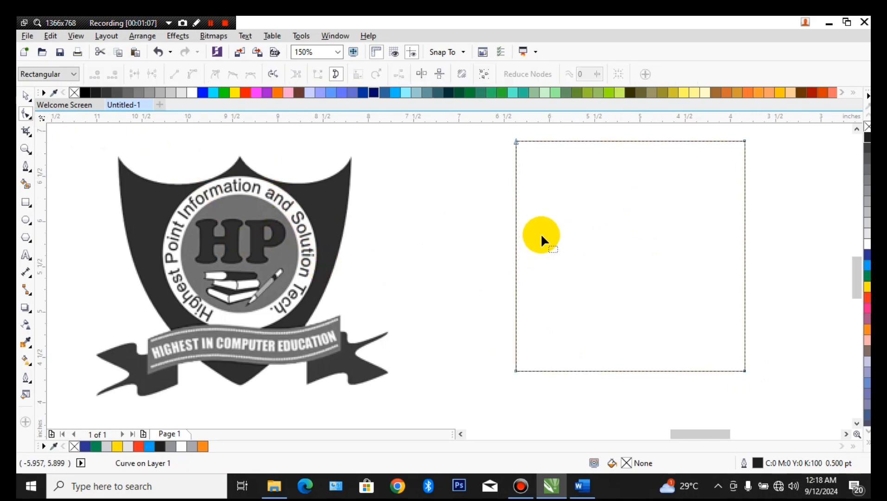
- Add a node at the middle of the rectangle's top and bottom edges, aligning them with a vertical guideline
double_click(628, 141)
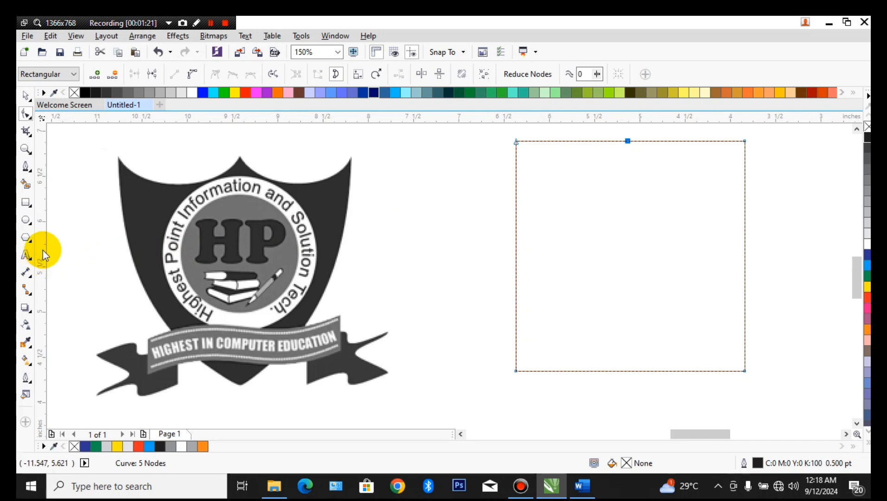
drag(44, 249, 628, 317)
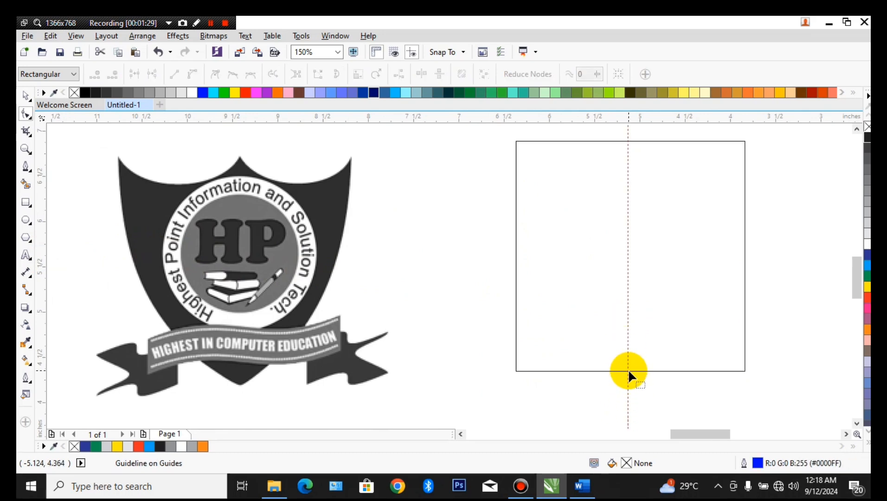
click(631, 371)
double_click(629, 371)
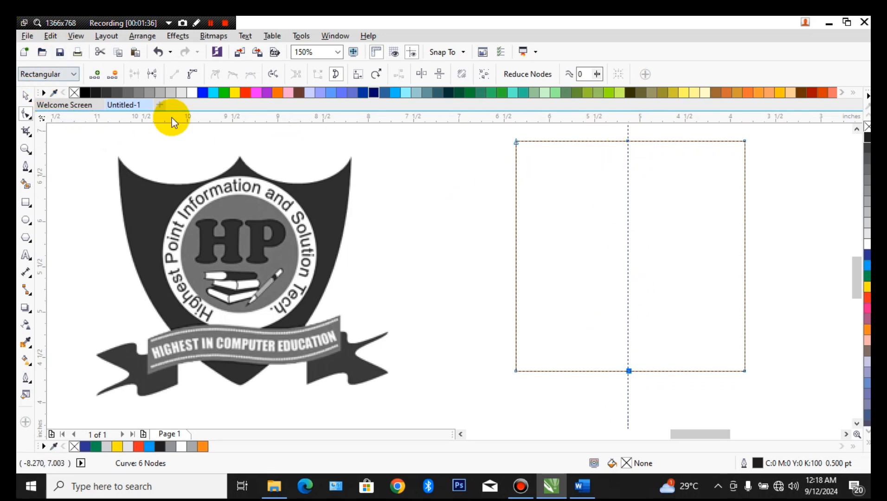
- Delete the vertical guideline running through the rectangle
click(26, 95)
click(628, 211)
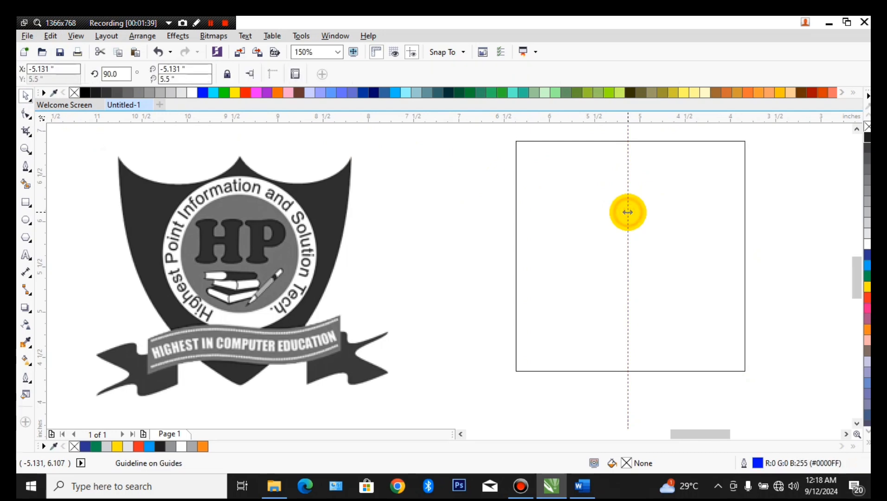
key(Delete)
- Remove the two bottom corner nodes of the rectangle so it forms a downward-pointing triangle
click(639, 204)
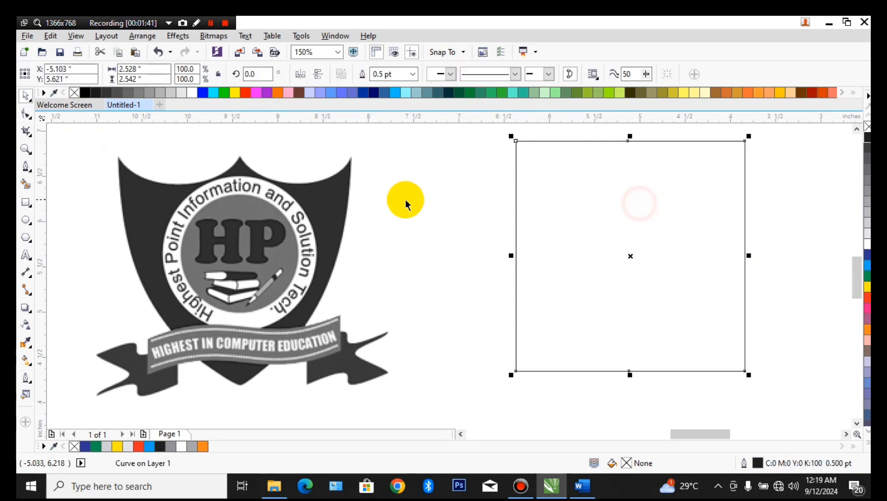
click(26, 114)
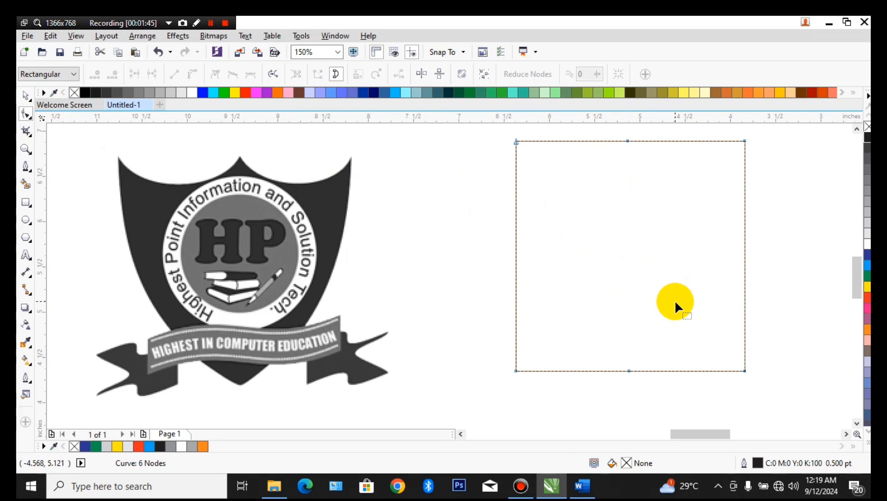
double_click(516, 370)
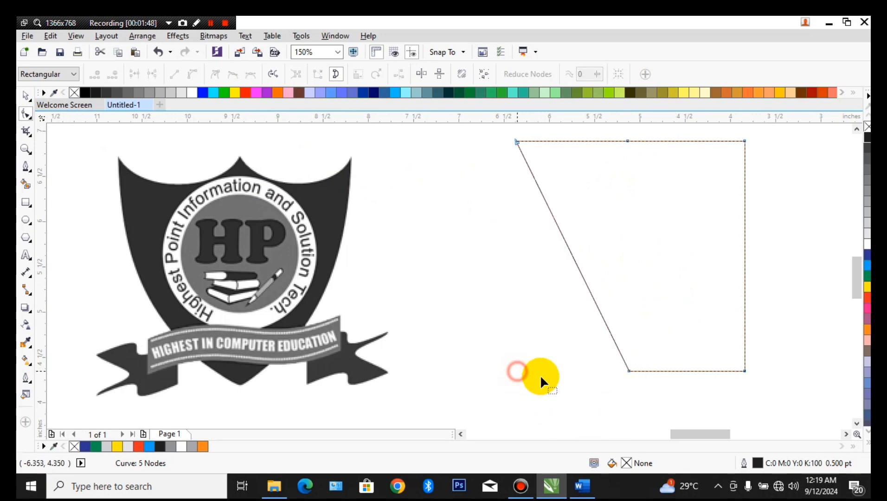
double_click(745, 370)
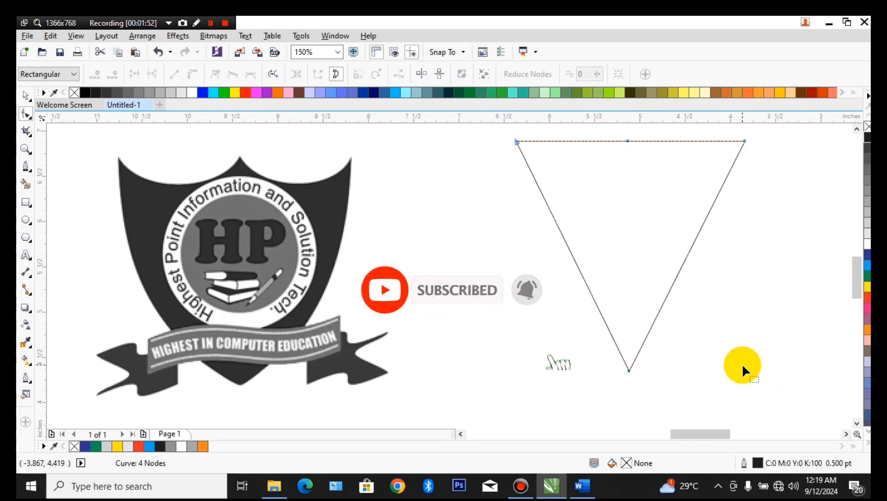
- Convert the left half of the triangle's top edge to a curve and bend it downward like the reference shield
click(564, 140)
click(628, 140)
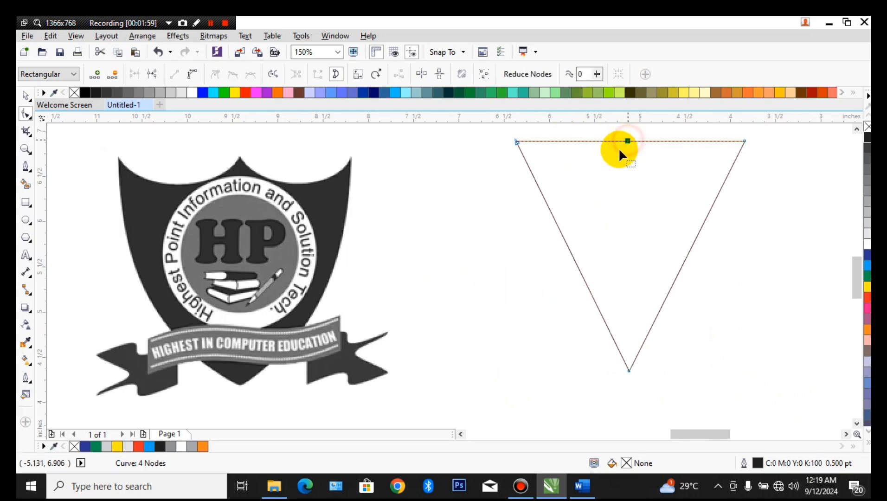
click(571, 140)
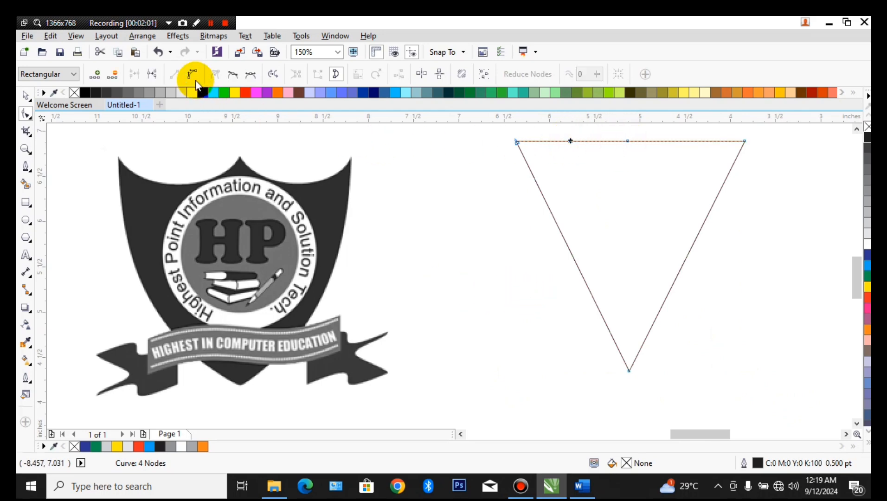
click(193, 76)
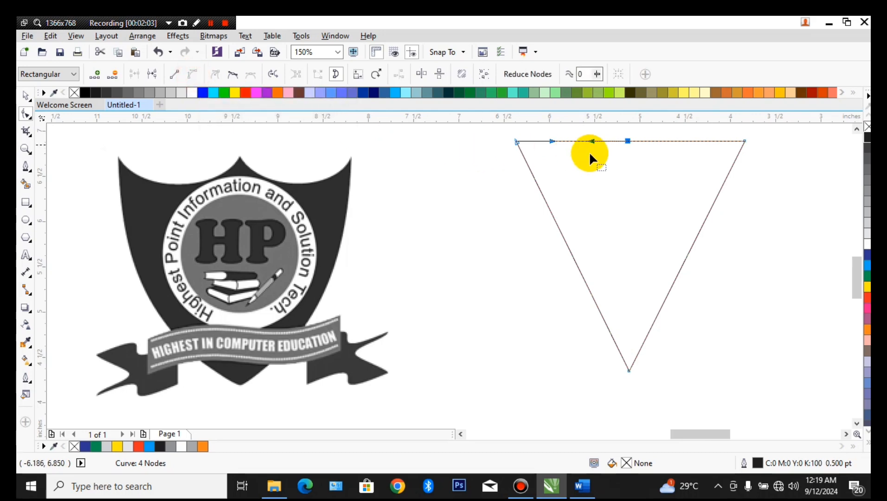
drag(573, 141, 572, 164)
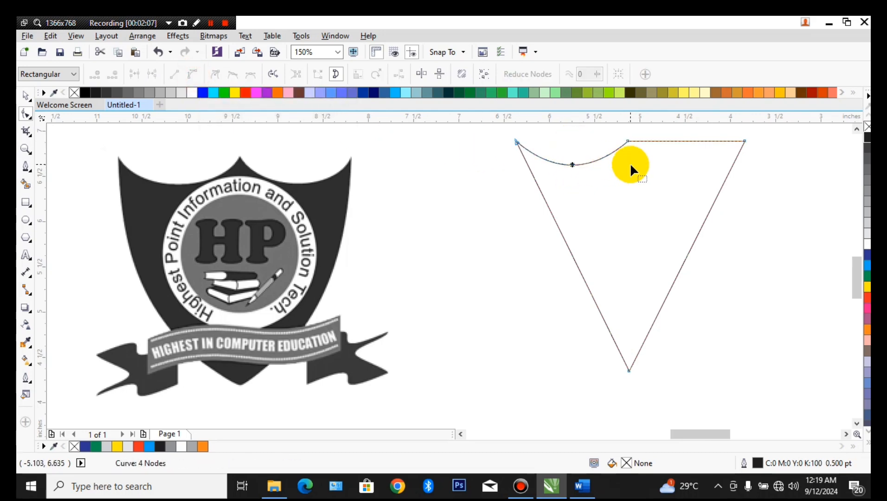
- Convert the right half of the top edge to a curve and bend it down to match the left half
click(677, 140)
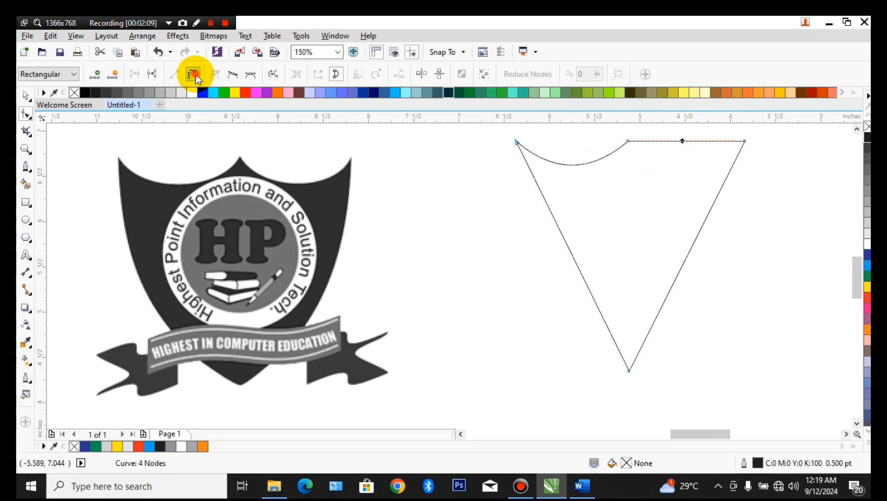
click(192, 74)
drag(679, 140, 679, 165)
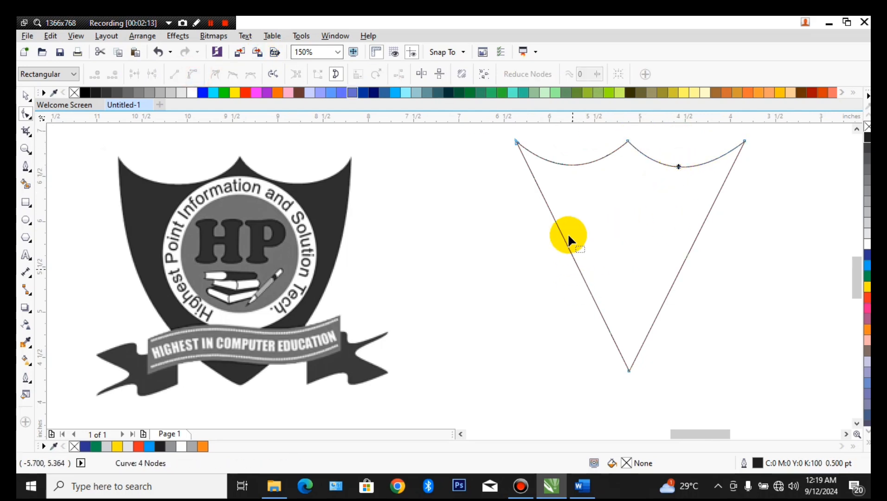
- Convert the shape's left side to a curve and bow it outward like the reference shield
click(577, 266)
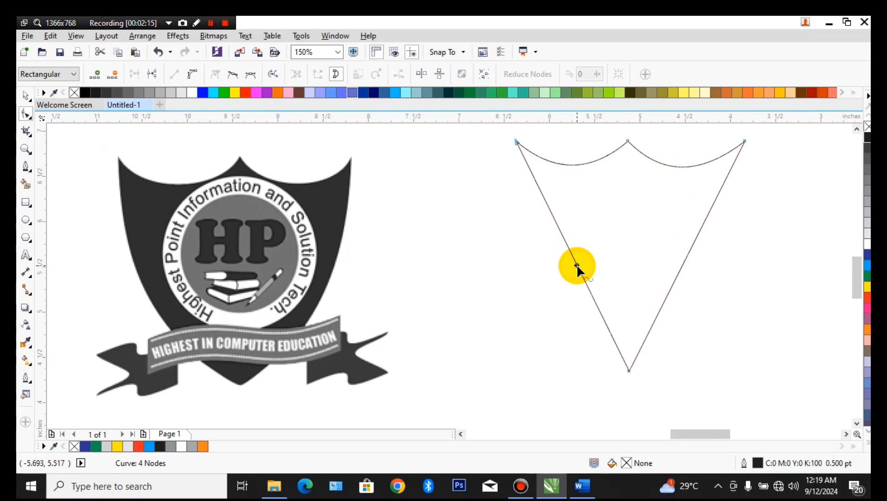
click(192, 75)
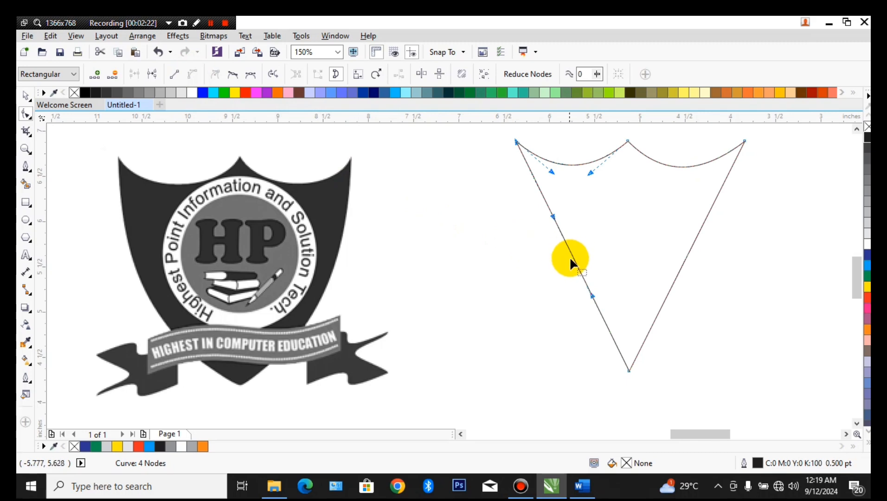
drag(576, 263, 551, 293)
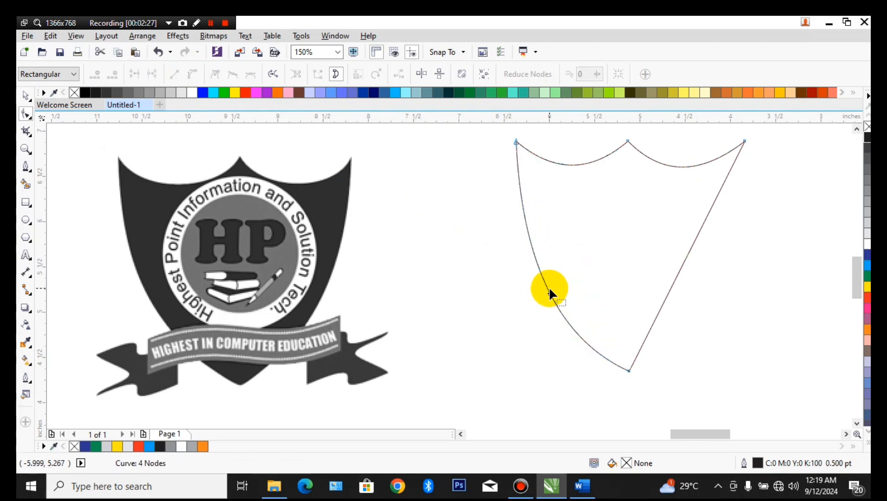
- Convert the shape's right side to a curve and bow it outward to mirror the left side
click(686, 258)
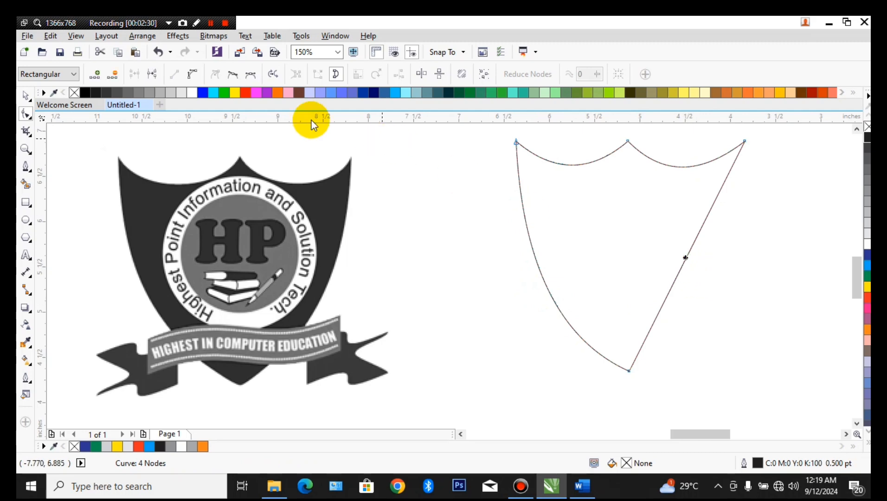
click(192, 74)
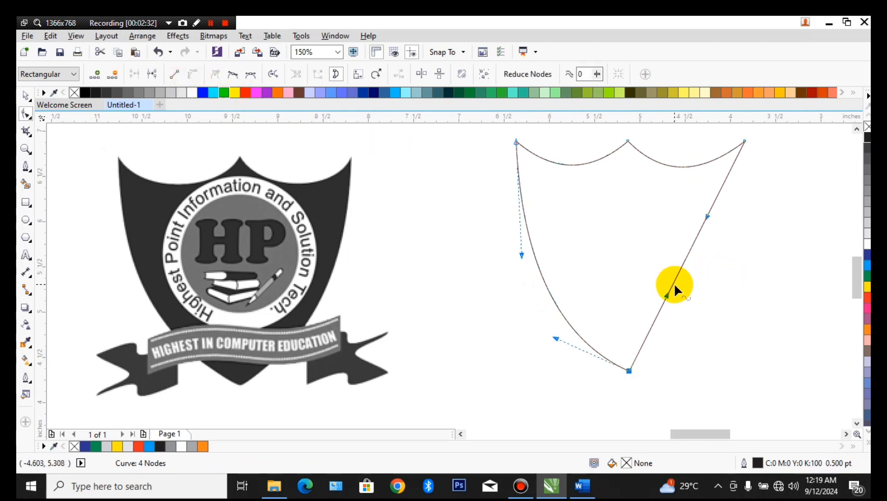
drag(675, 286, 708, 304)
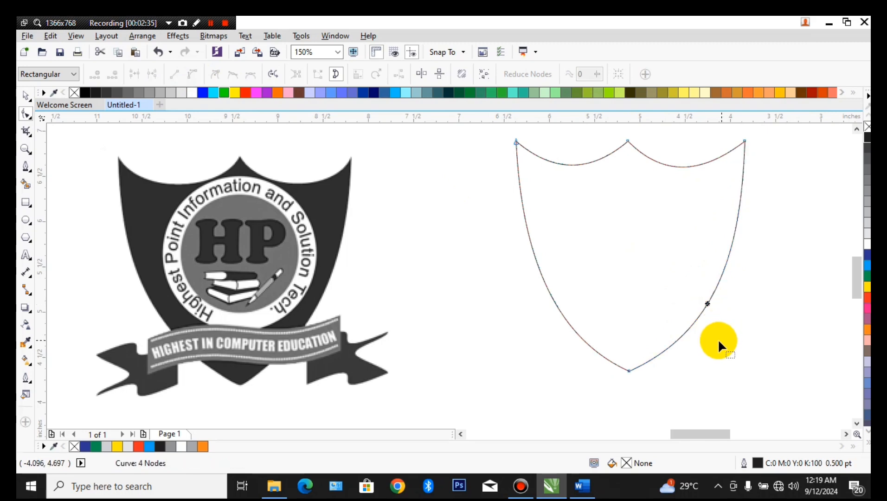
click(25, 97)
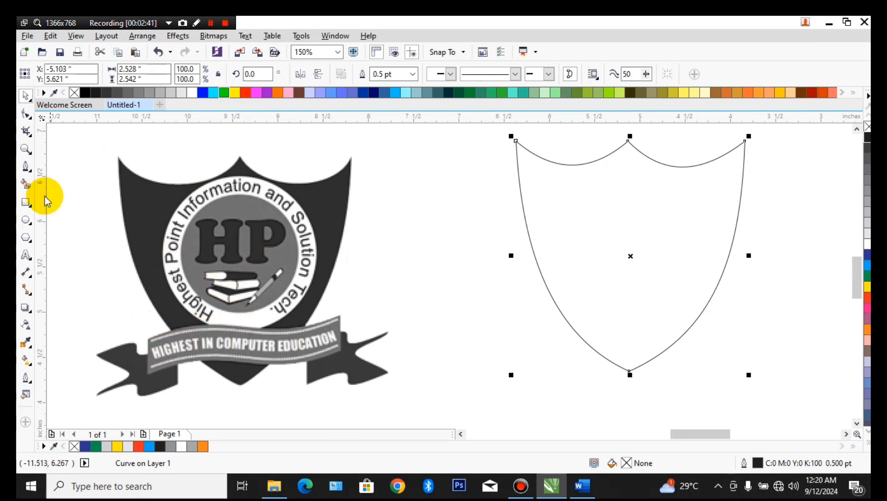
- Draw a circle about 1.64 inches in diameter and move it to the centre of the shield
click(25, 220)
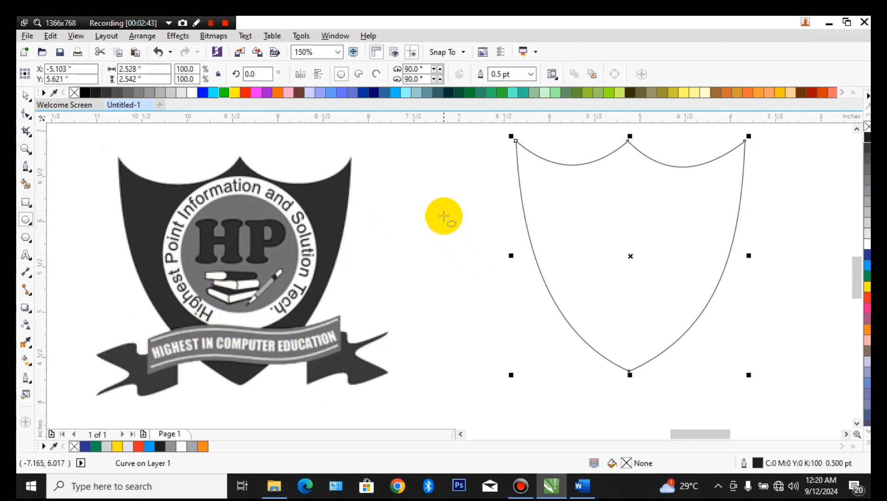
drag(442, 212, 532, 360)
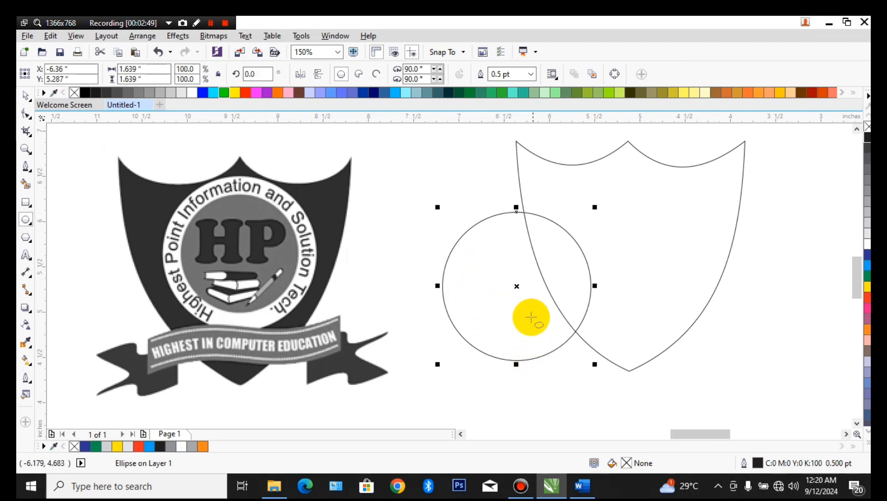
key(space)
drag(516, 286, 631, 254)
- Create concentric circles in the shield, with an inner one about 1.22 inches and an outer one about 1.65 inches
drag(708, 335, 691, 323)
click(687, 195)
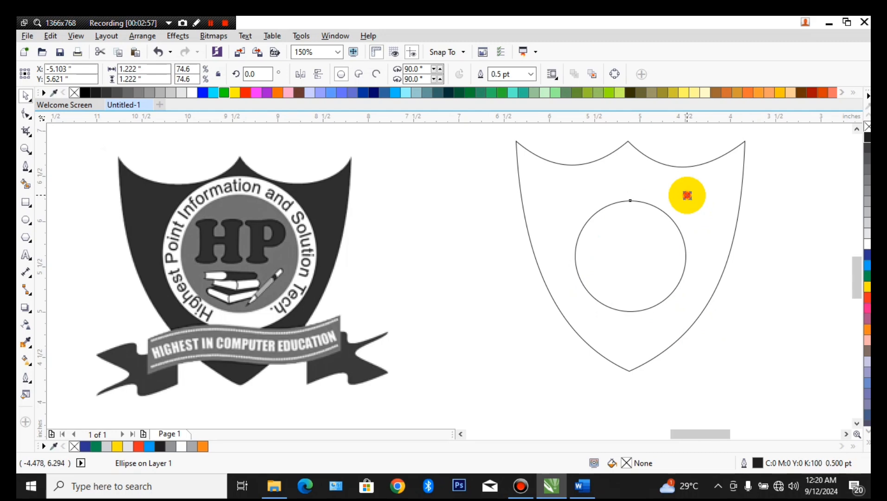
drag(685, 190, 707, 177)
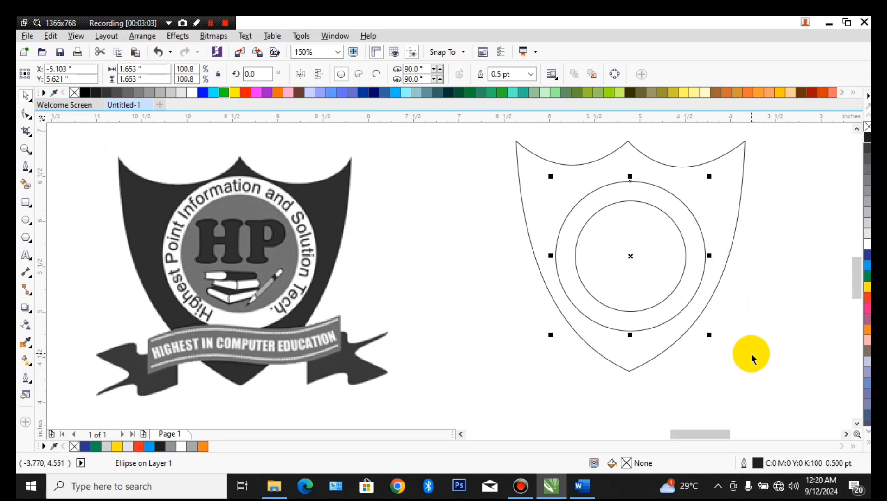
- Move both circles together straight up by about 0.15 inches within the shield
drag(759, 364, 518, 176)
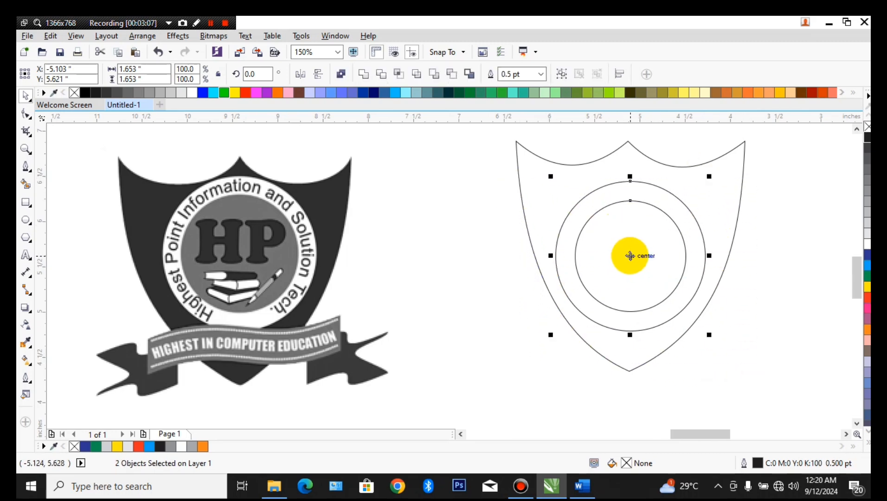
drag(630, 254, 630, 241)
click(736, 362)
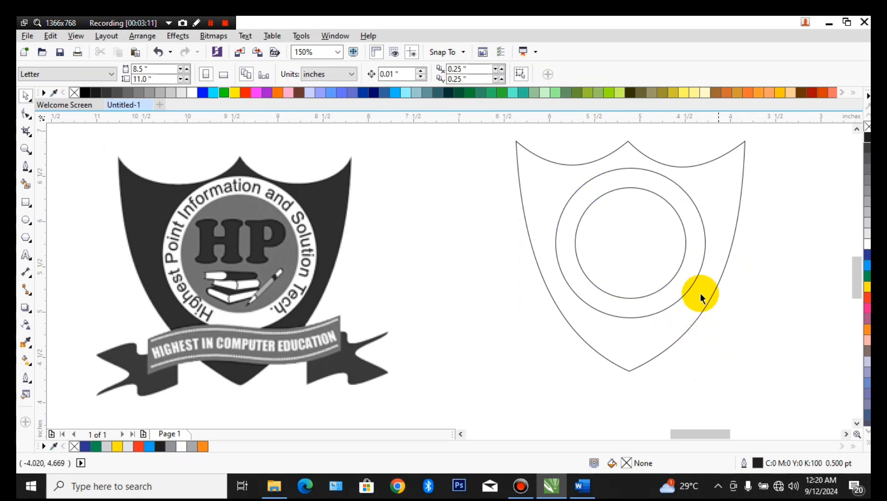
- Fill the inner circle with dark blue and the outer circle with green
click(677, 269)
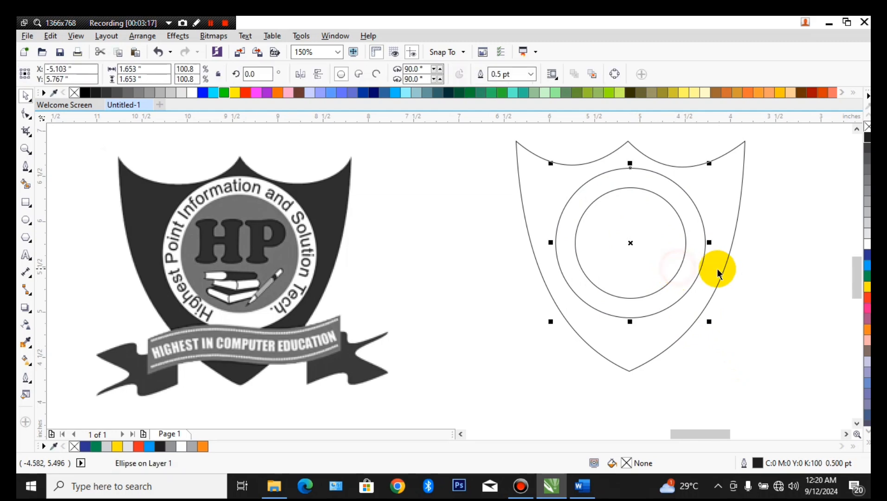
click(684, 254)
click(685, 259)
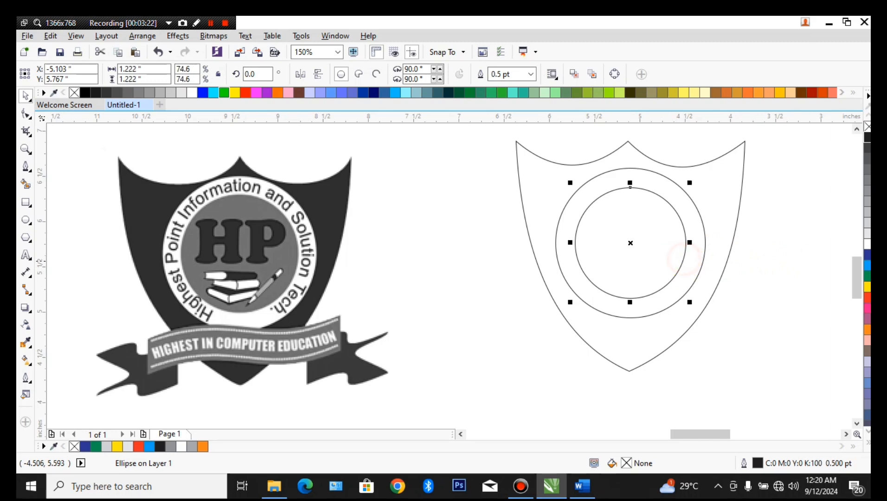
click(867, 255)
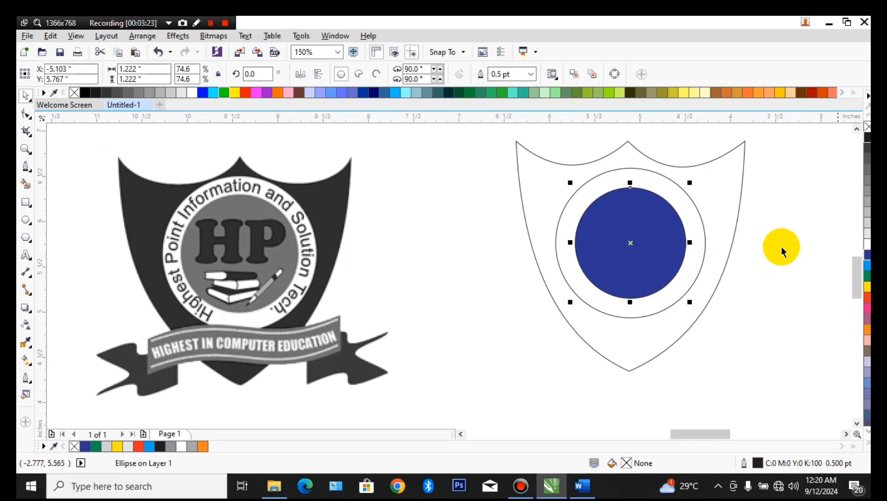
click(703, 221)
click(867, 277)
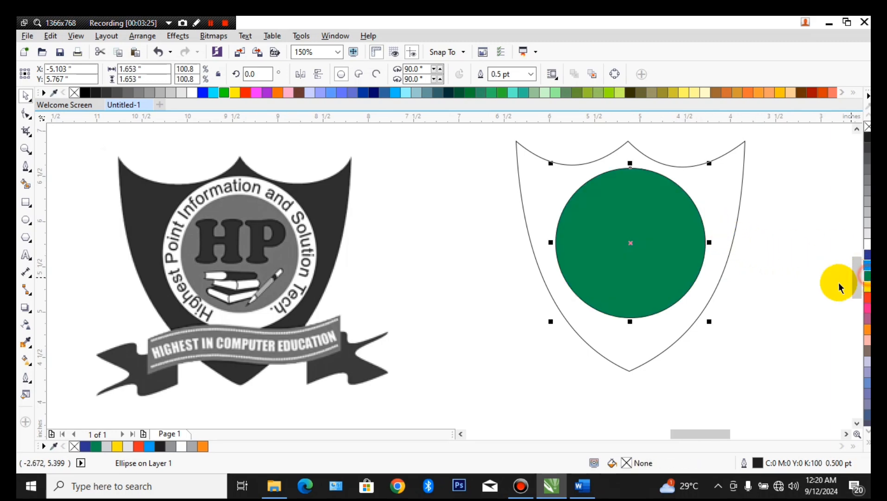
- Fill the shield outline with solid black
click(804, 280)
click(677, 255)
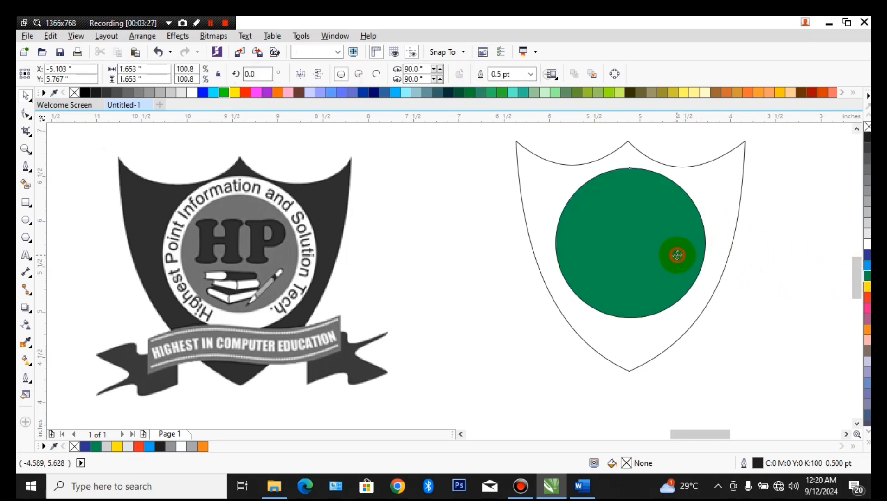
click(741, 177)
click(867, 137)
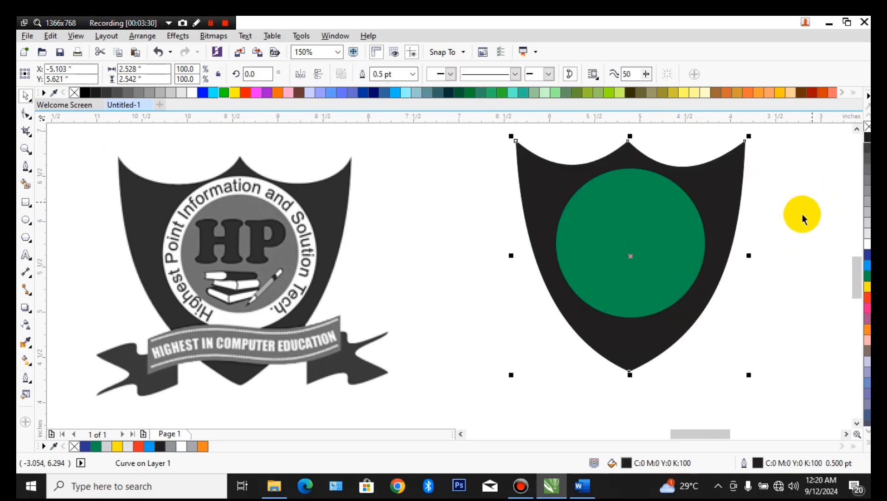
click(799, 217)
- Send the larger green circle backward in the stacking order, behind the smaller blue circle but in front of the shield
click(662, 239)
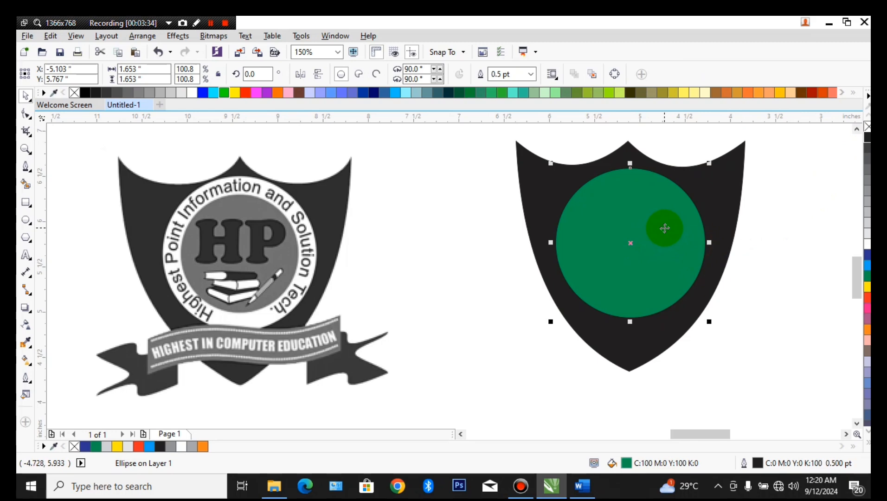
key(ctrl+Page_Down)
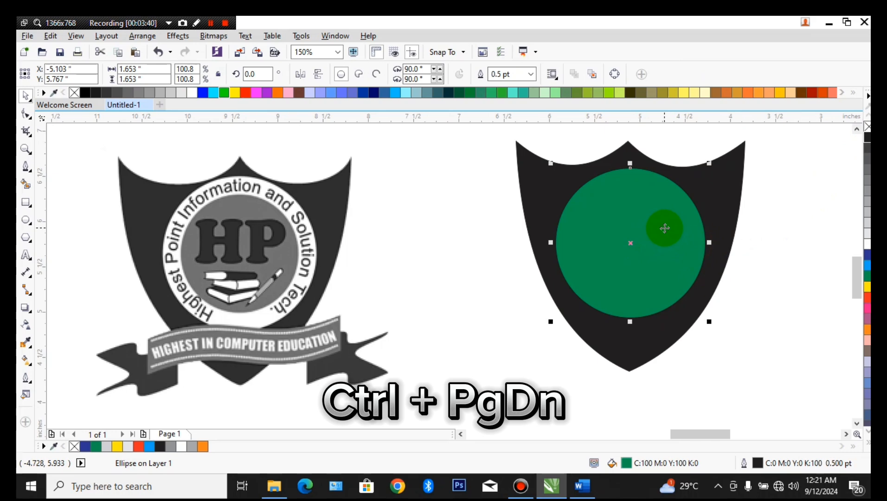
key(ctrl+Page_Down)
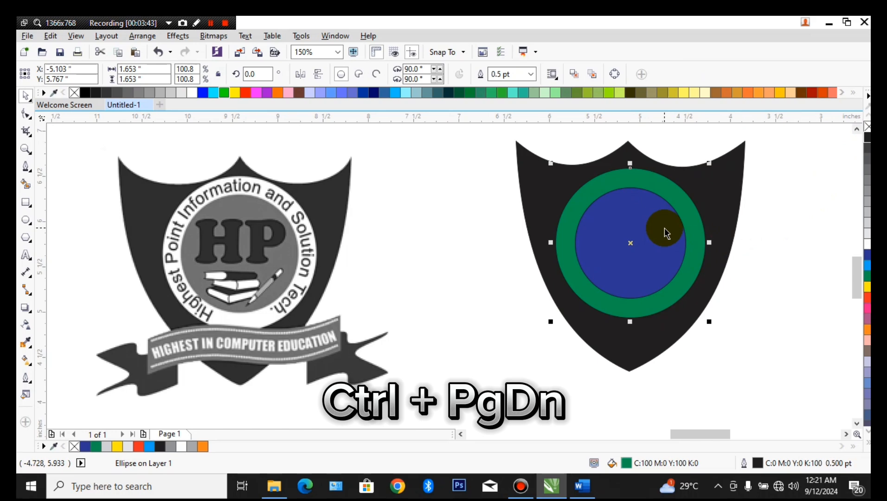
click(737, 281)
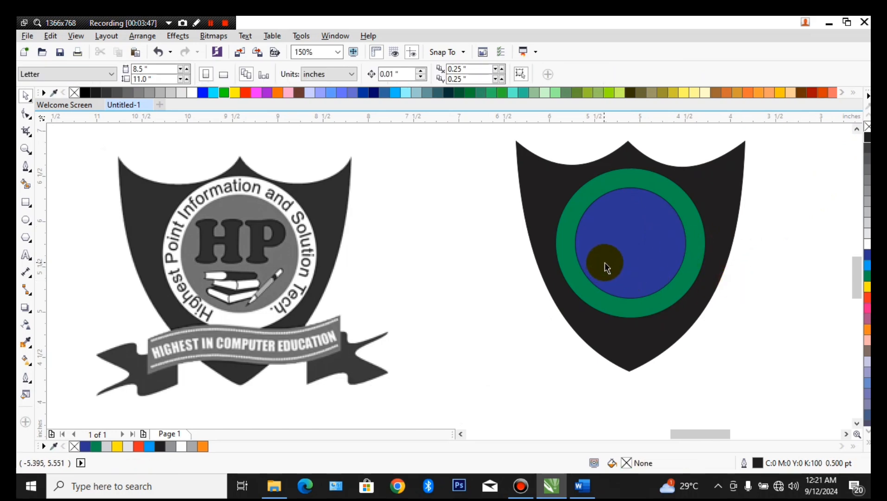
- Fill the inner circle with 80% Black
click(605, 262)
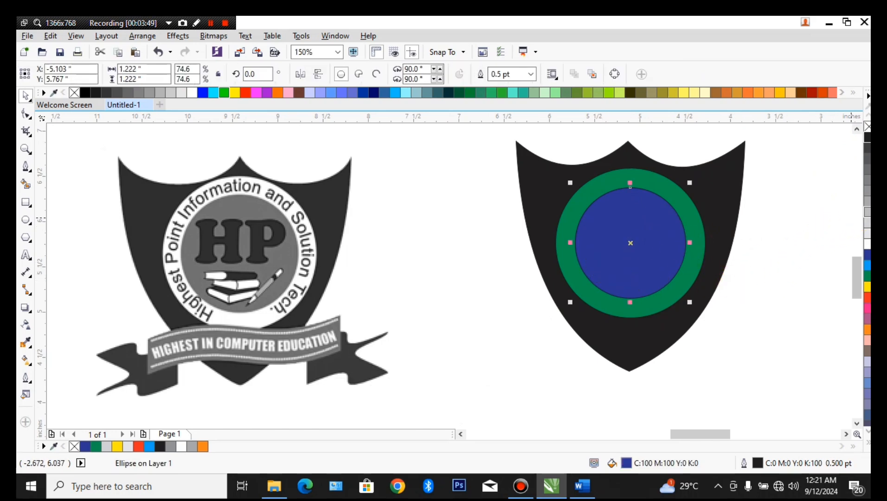
click(867, 212)
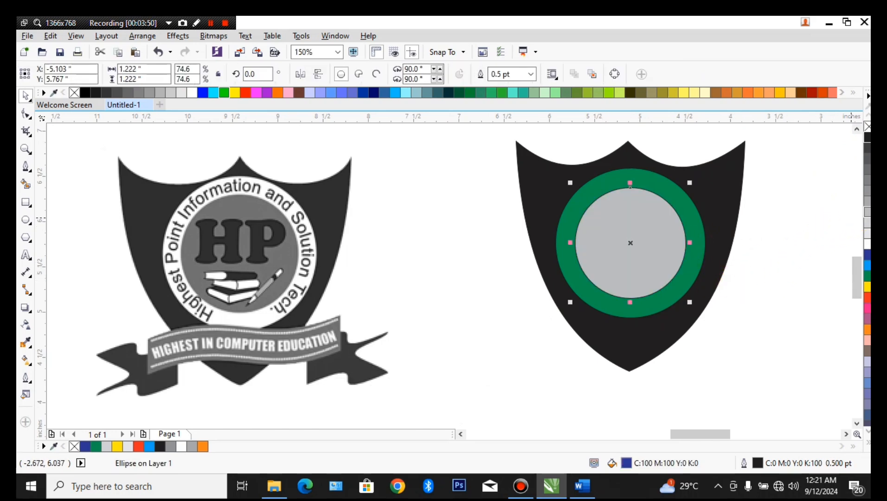
click(868, 194)
click(868, 178)
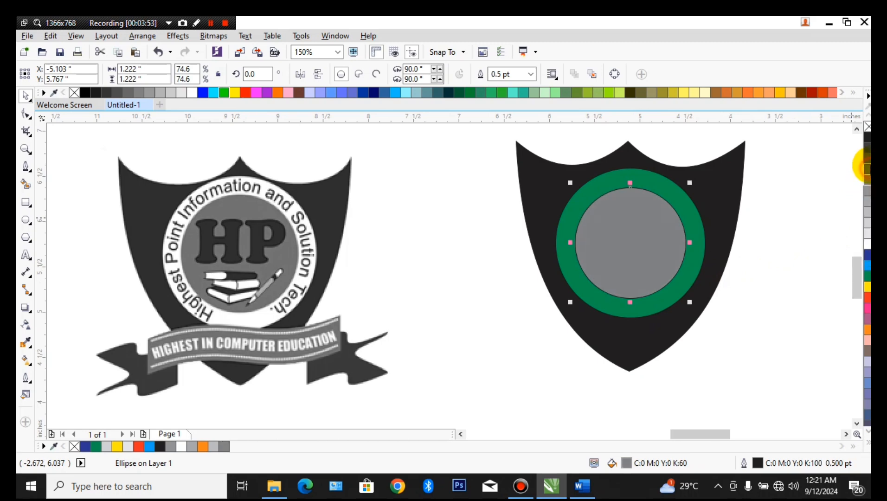
click(868, 167)
click(868, 158)
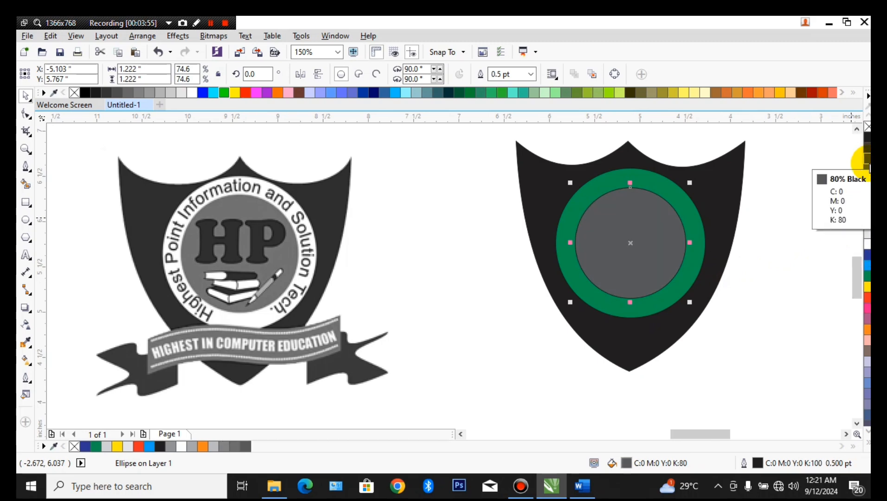
click(795, 254)
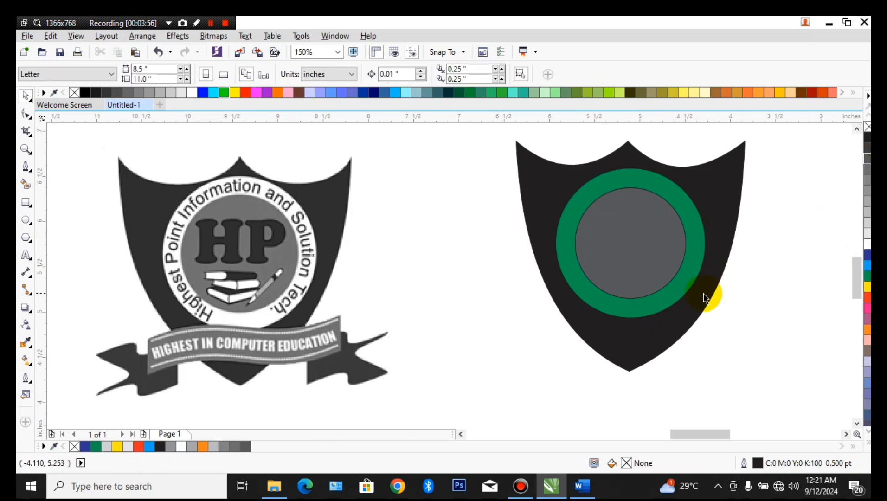
- Fill the outer green circle with white
click(701, 269)
click(868, 244)
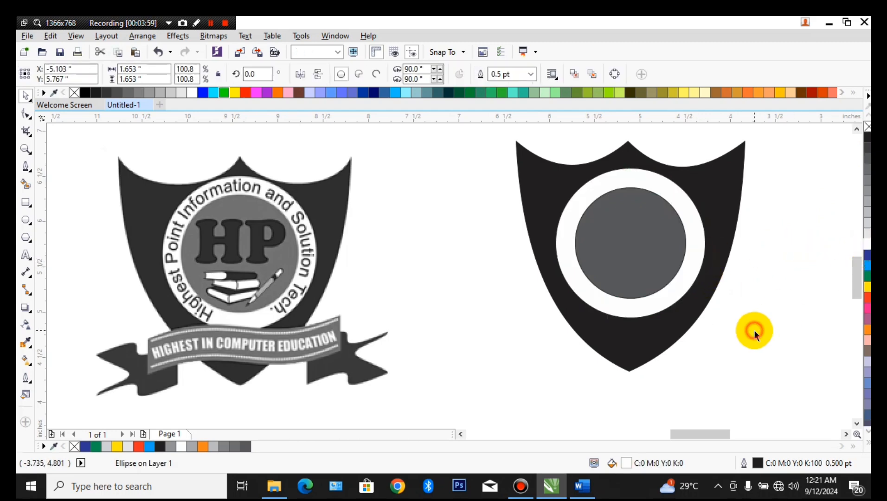
click(755, 331)
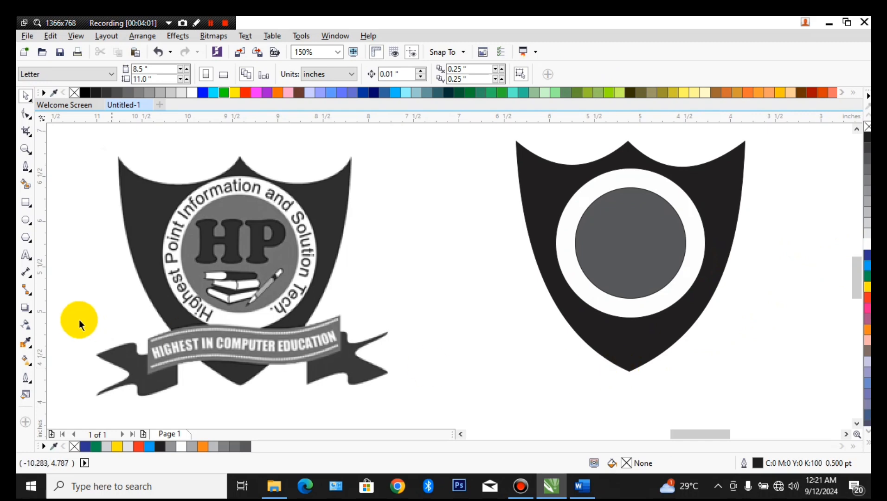
- Add the artistic text "Highest Point Information and Solution Tech." starting between the reference logo and the new shield
click(26, 255)
click(396, 302)
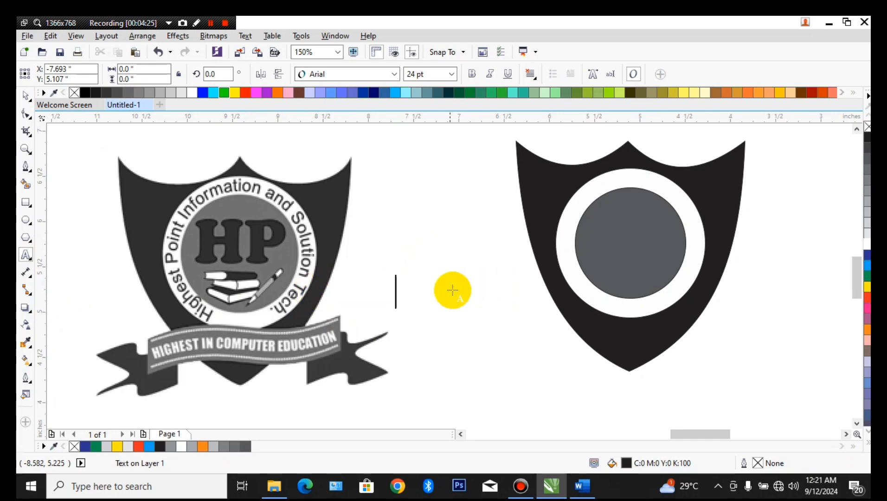
click(377, 242)
text(Highest)
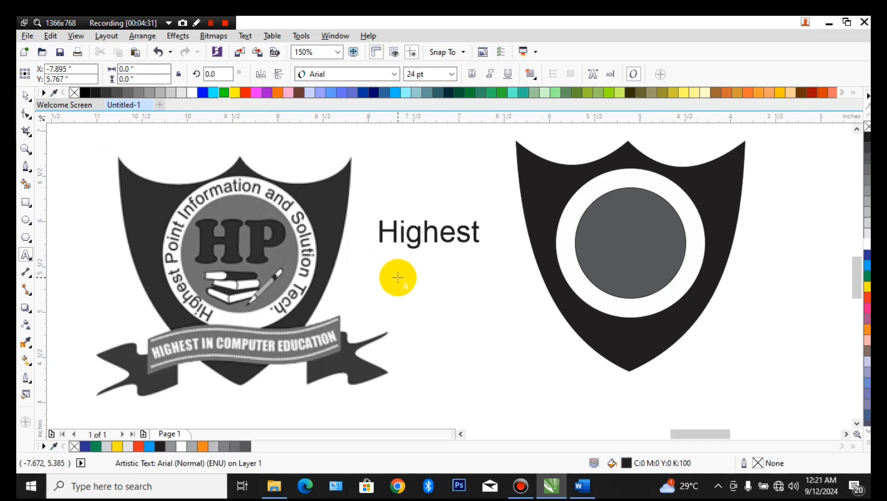
text( po)
key(BackSpace)
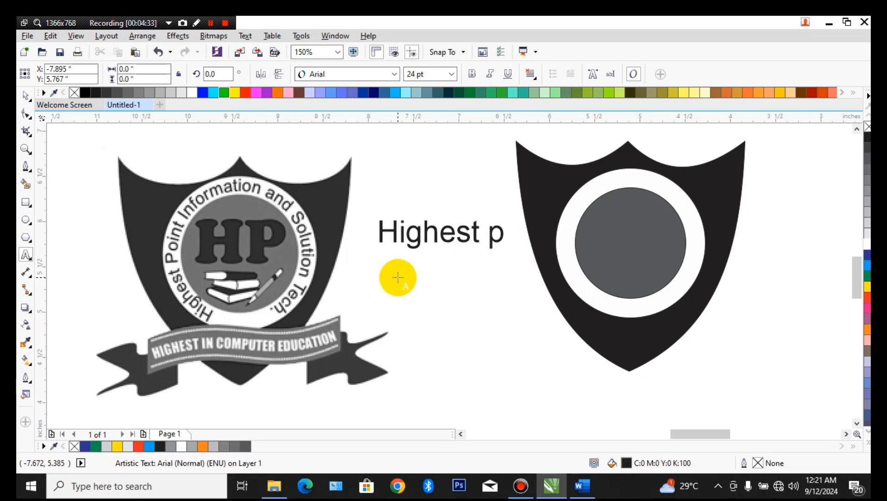
key(BackSpace)
text(Point )
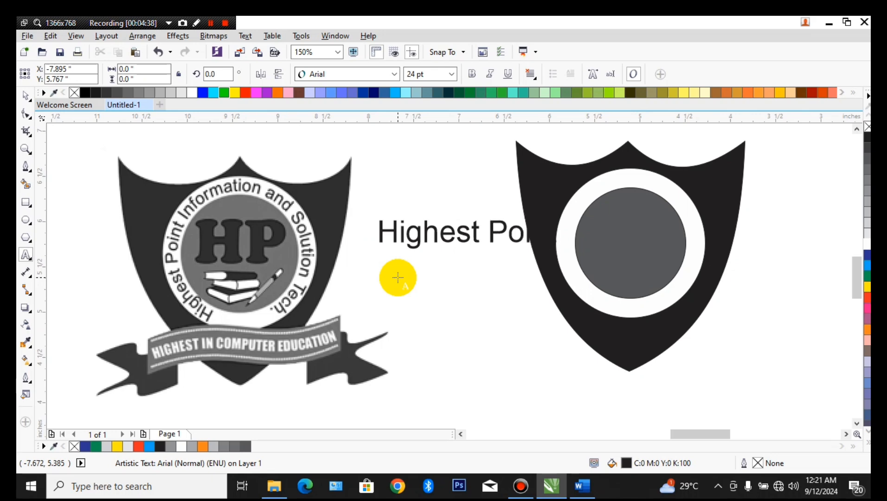
text(Informati)
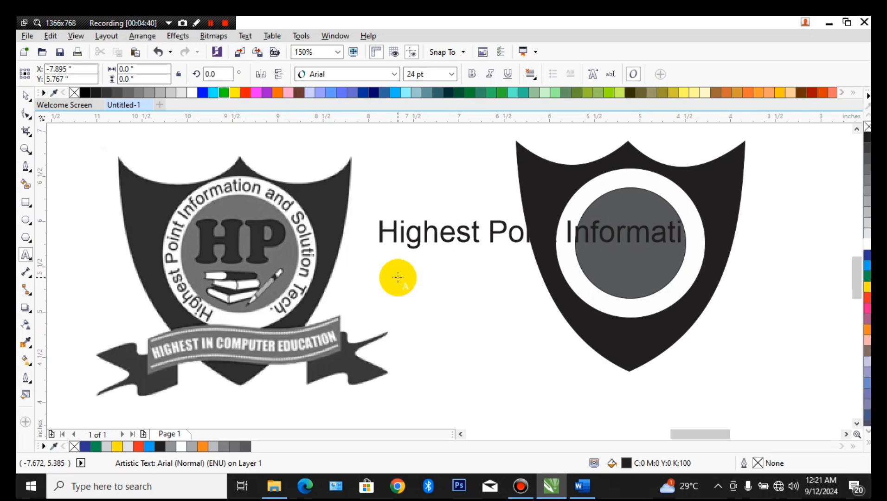
text(on a)
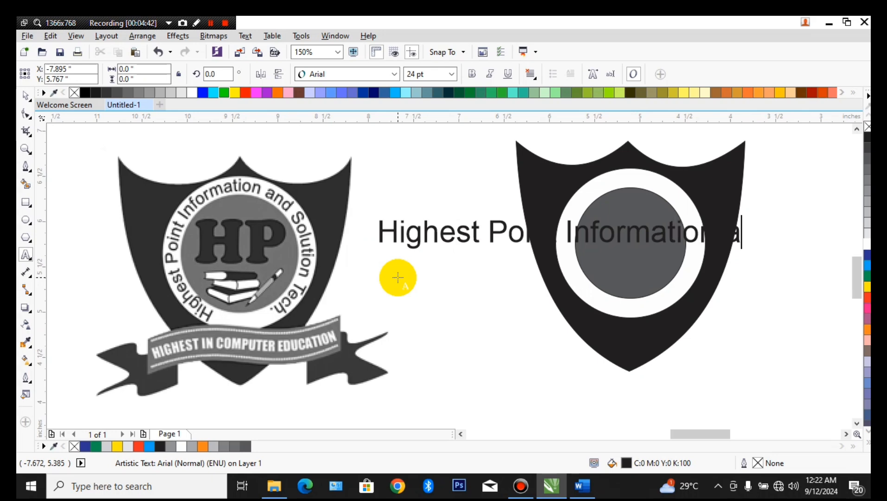
text(nd Solu)
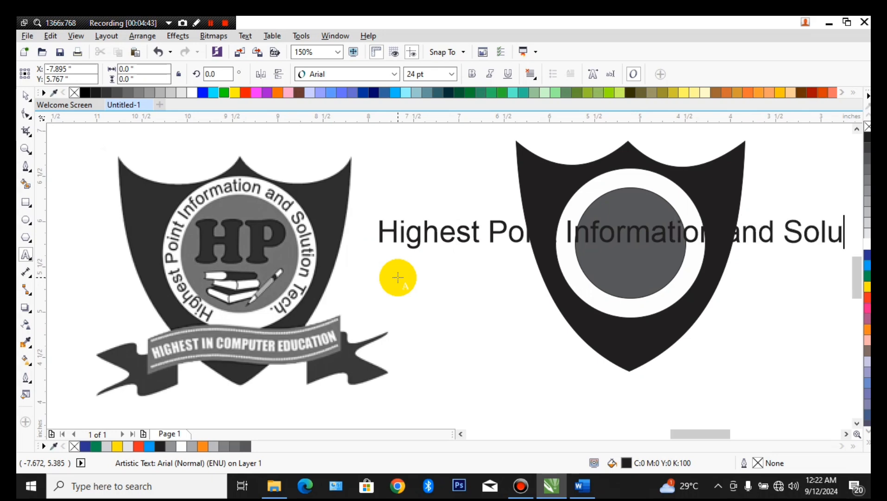
text(tion)
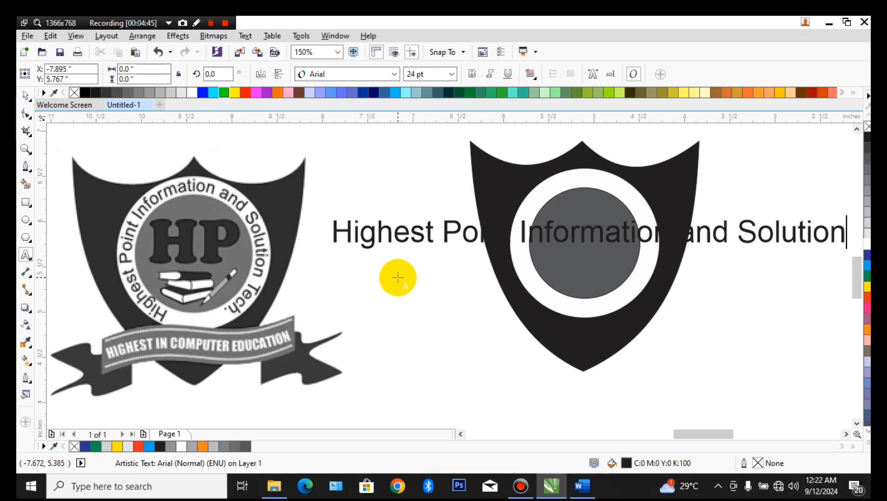
text( Tech)
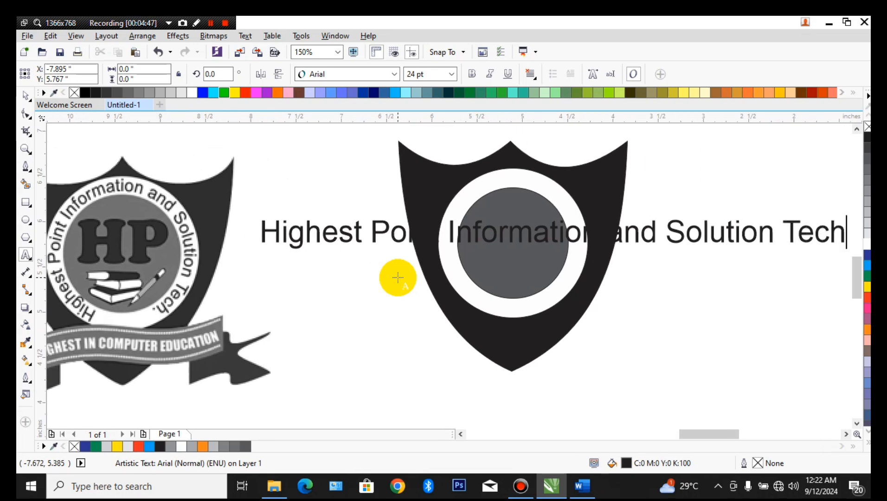
text(.)
drag(250, 312, 363, 310)
click(26, 96)
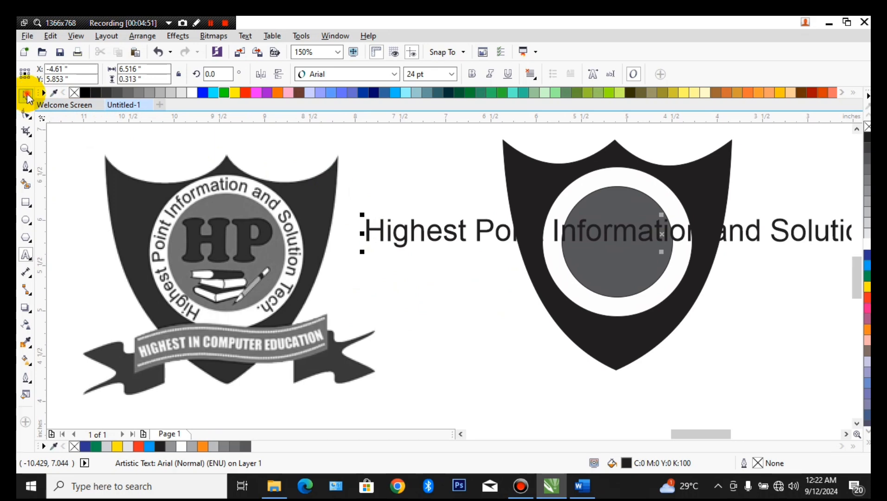
click(420, 304)
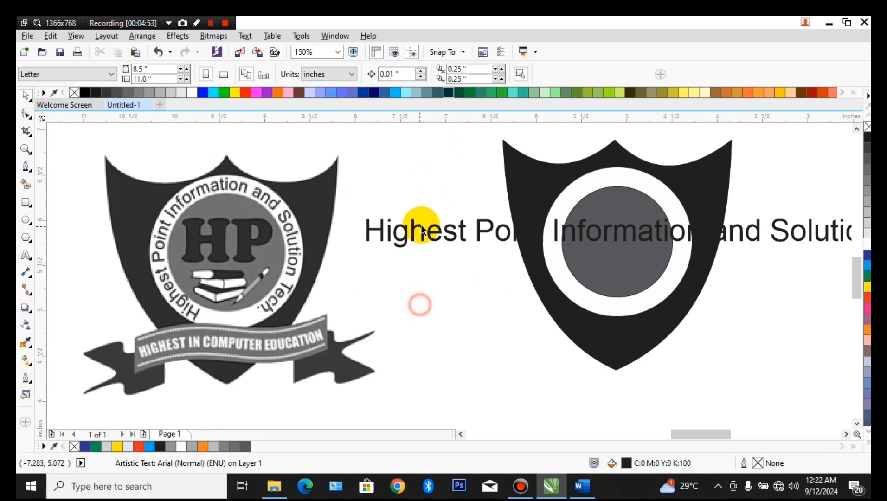
- Format the text line as 12 pt bold, colour it red and move it across the new shield
click(430, 226)
click(453, 73)
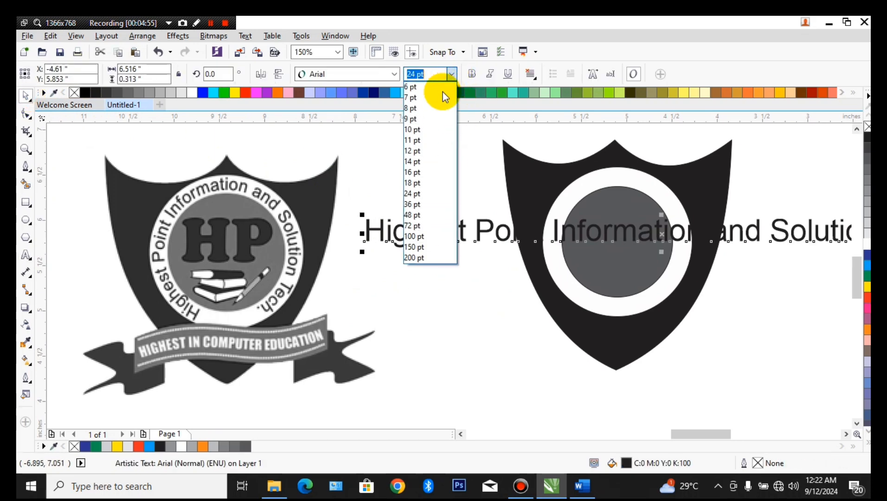
click(420, 151)
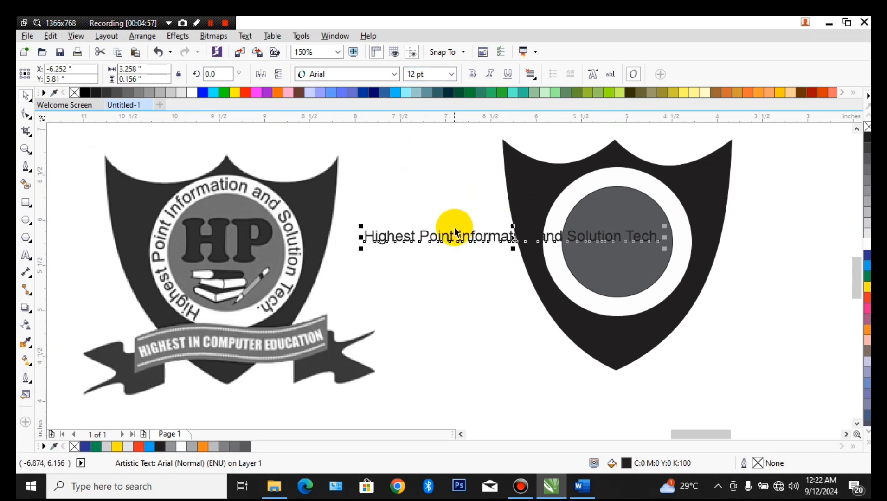
click(471, 74)
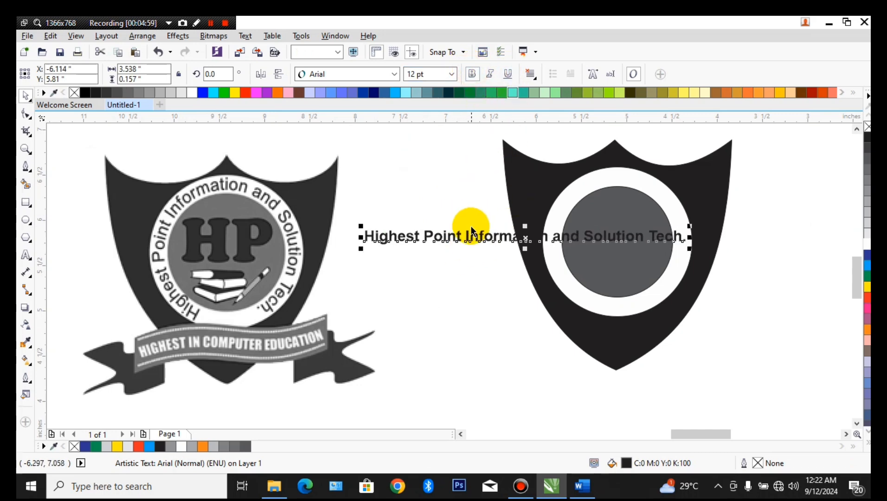
drag(470, 241, 434, 295)
drag(866, 297, 606, 222)
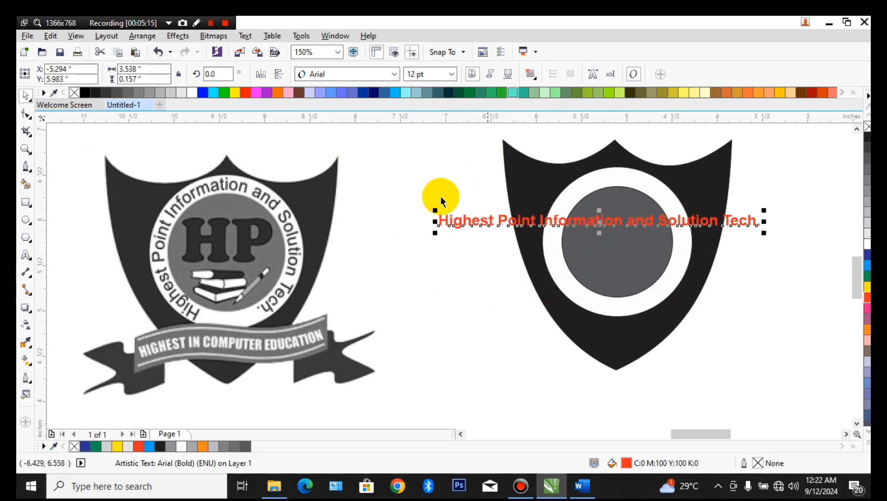
- Fit the red text to the outer circle's path, centred at the top with an offset of about -0.122 inches inside the white ring
click(243, 35)
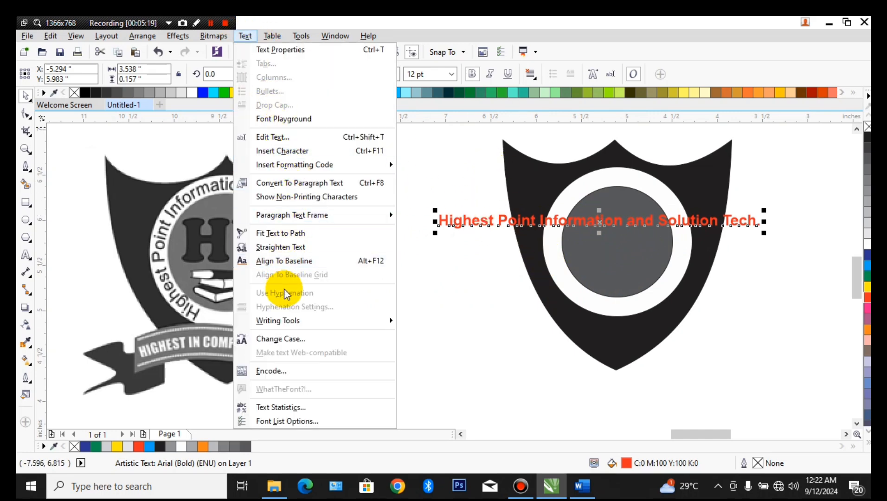
click(286, 232)
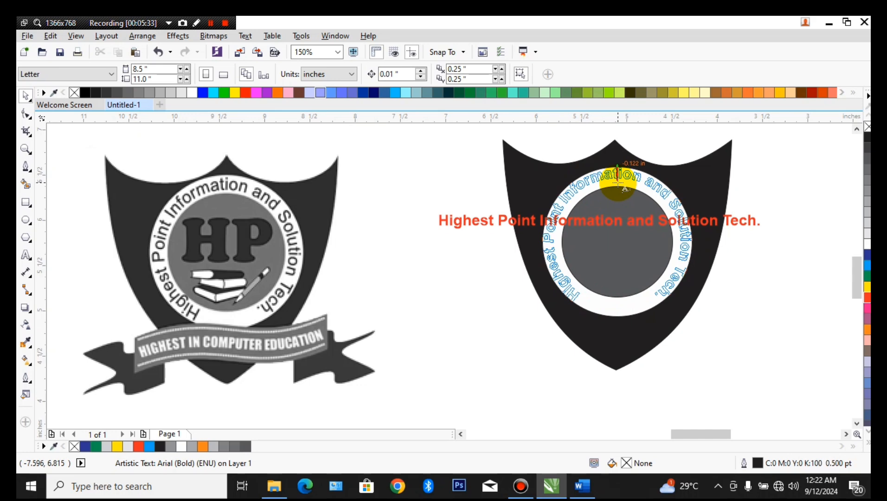
click(618, 182)
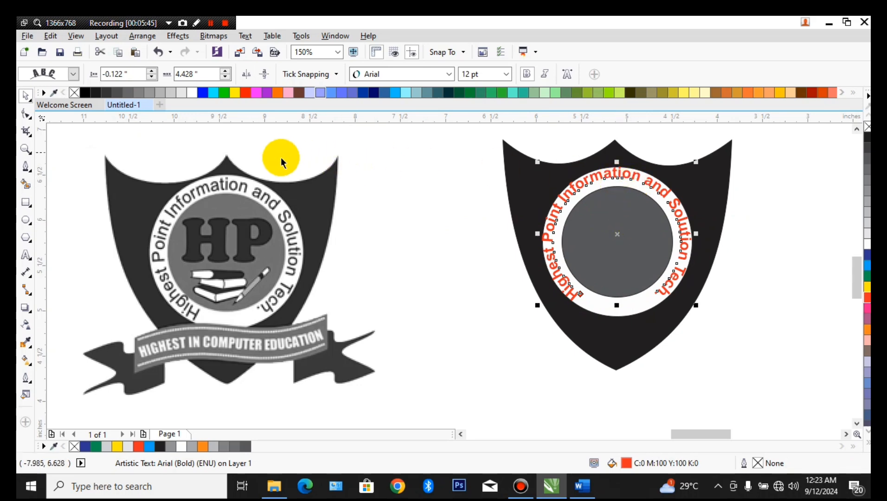
- Shift the curved text inward to an offset of about -0.142 inches from the outer circle and fill it with black
scroll(626, 175, up, 1)
scroll(627, 174, up, 3)
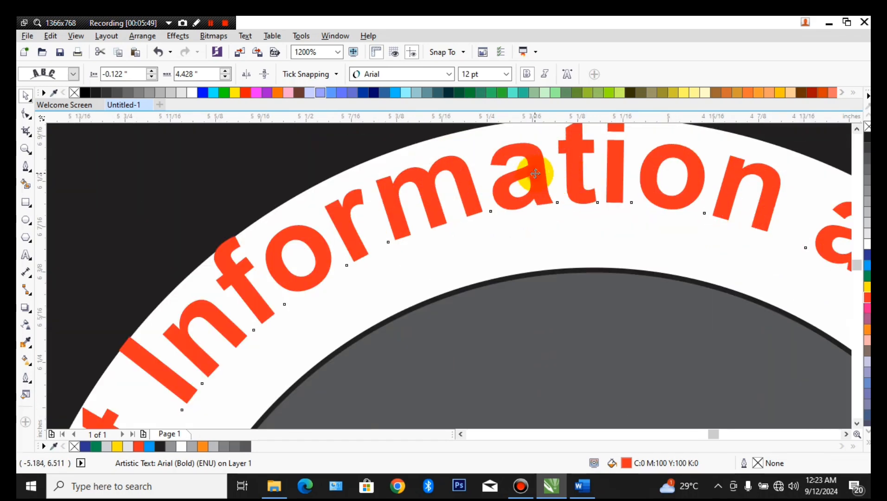
drag(536, 174, 538, 188)
scroll(538, 188, down, 2)
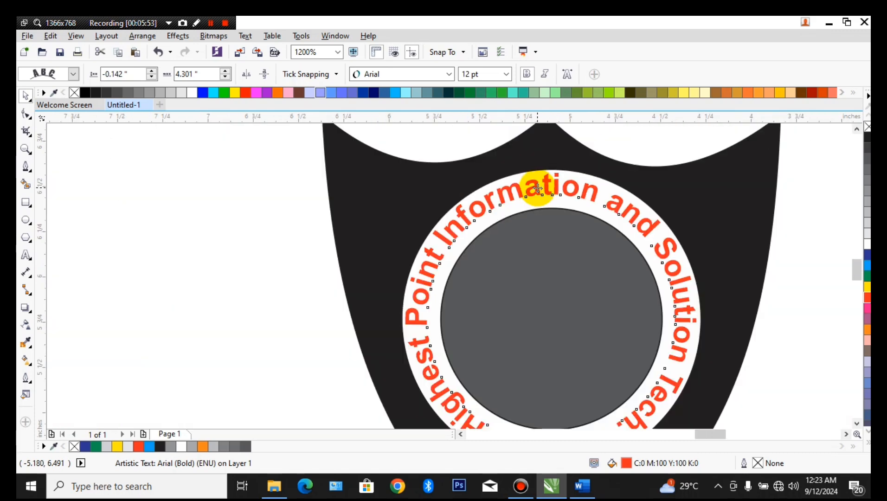
scroll(537, 188, down, 1)
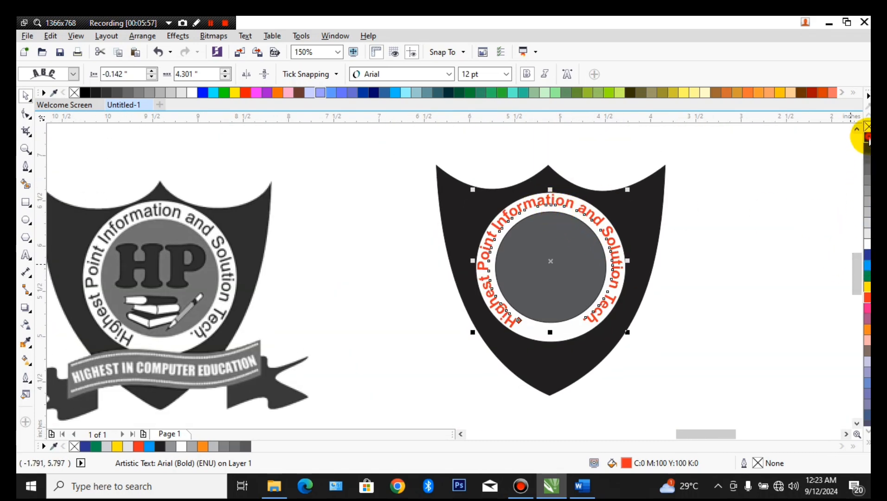
click(867, 137)
click(725, 292)
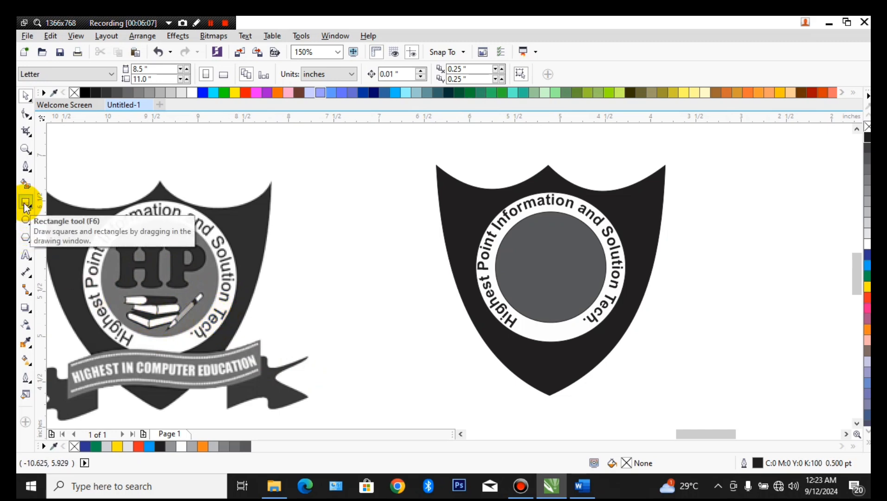
- Add the artistic text "hp" between the reference logo and the new shield and change its case to uppercase
click(26, 254)
click(311, 284)
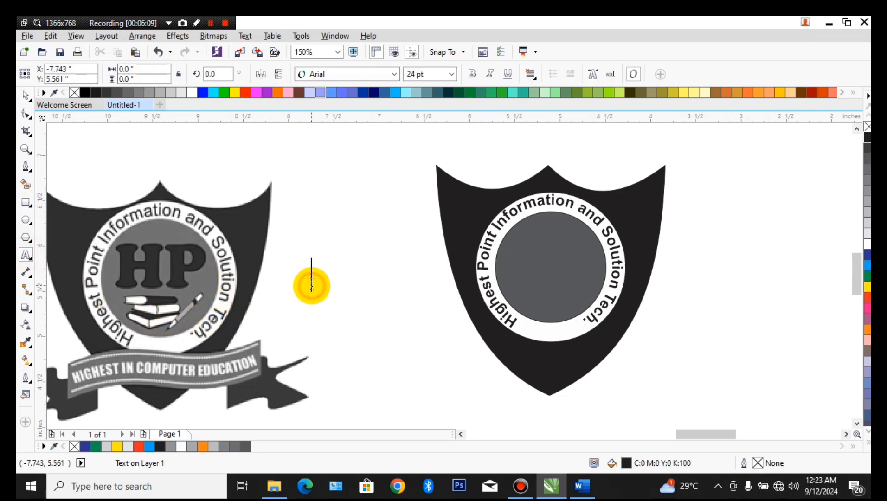
text(hp)
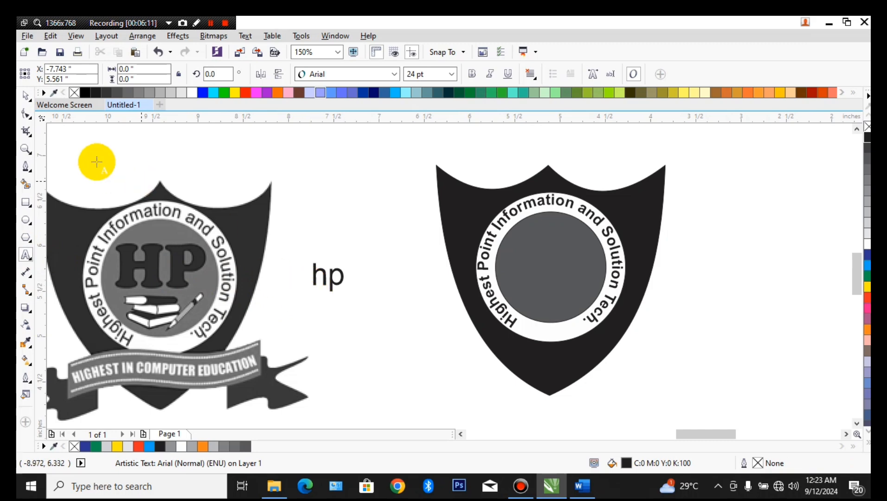
click(27, 96)
click(245, 36)
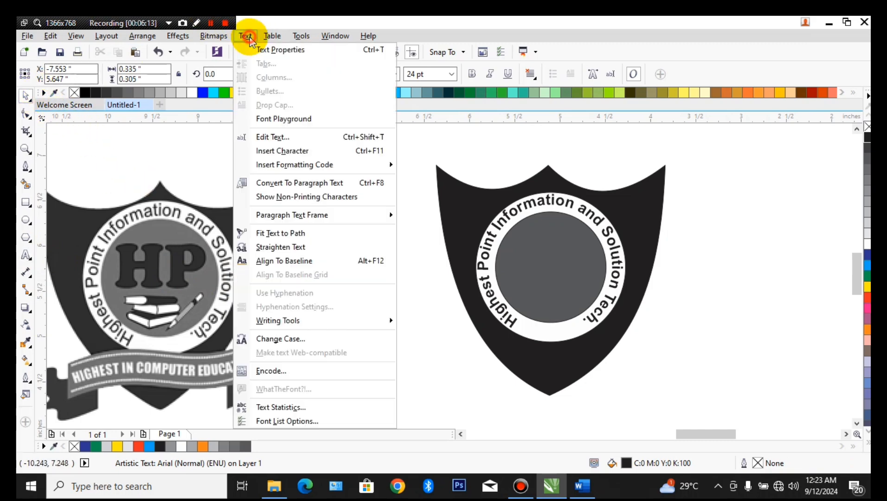
click(291, 339)
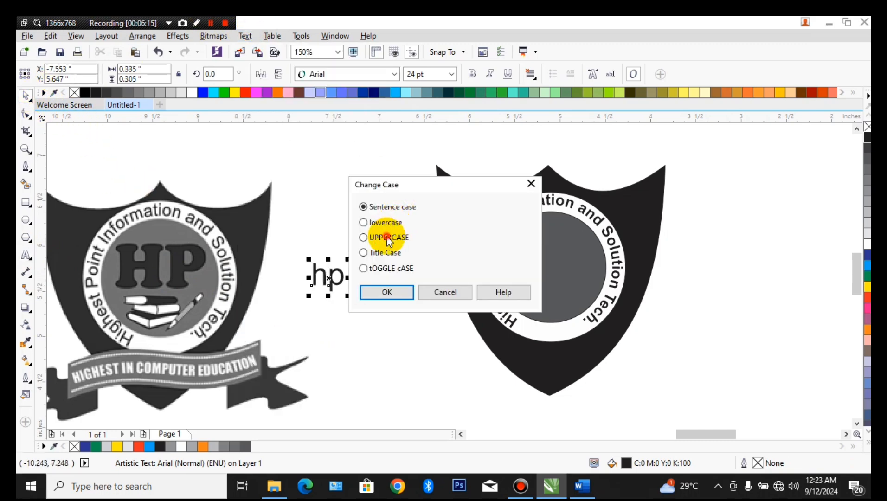
click(400, 234)
click(386, 294)
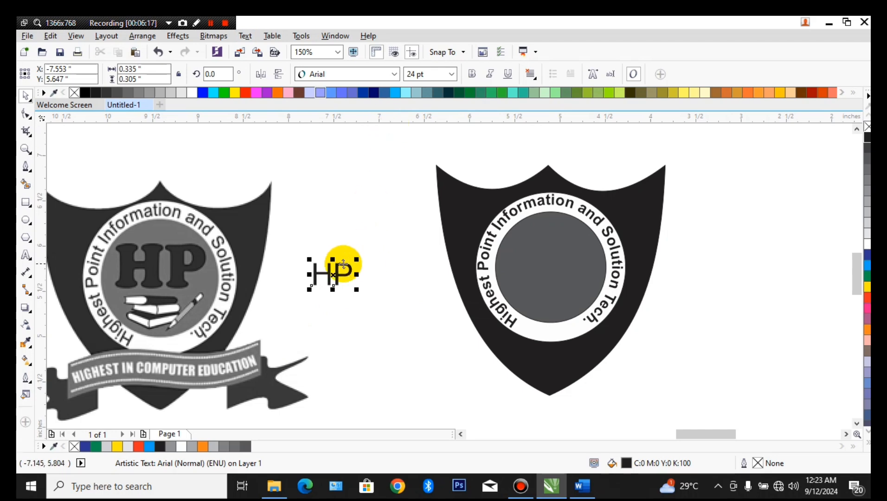
- Set the font of the HP text to Cooper Black
click(395, 76)
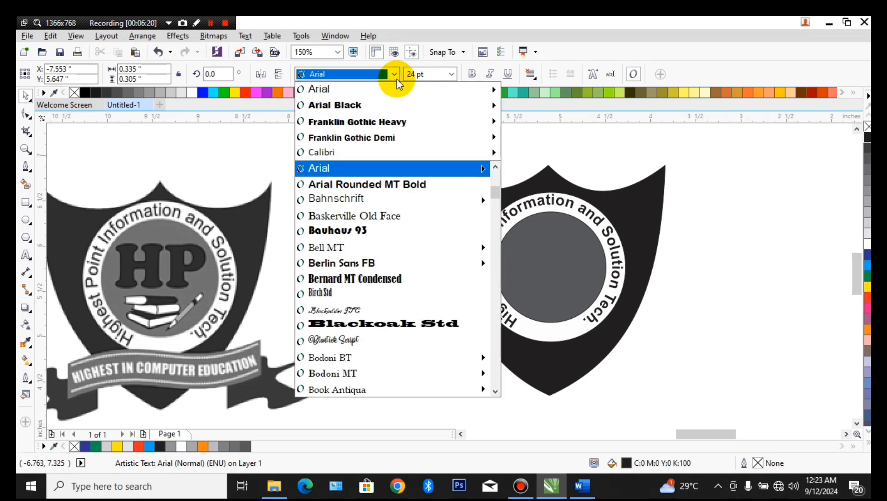
scroll(367, 246, down, 8)
mouse_move(364, 258)
scroll(362, 267, down, 1)
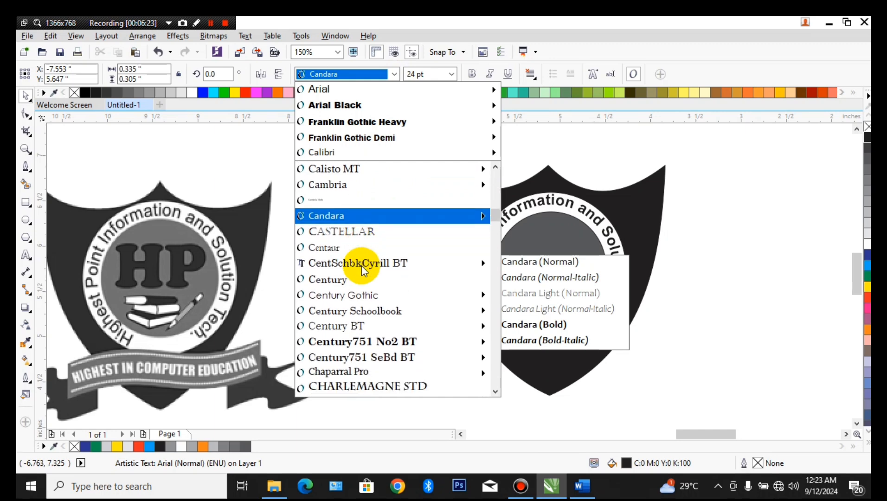
scroll(362, 266, down, 7)
mouse_move(369, 204)
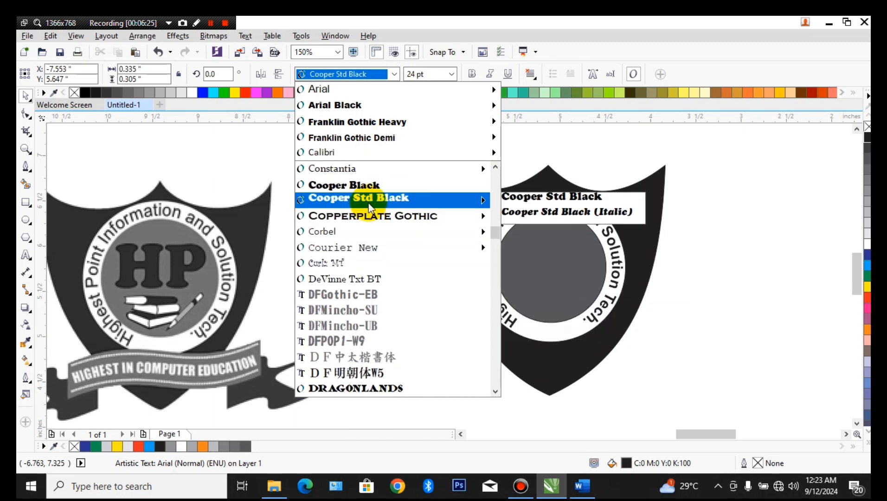
click(364, 186)
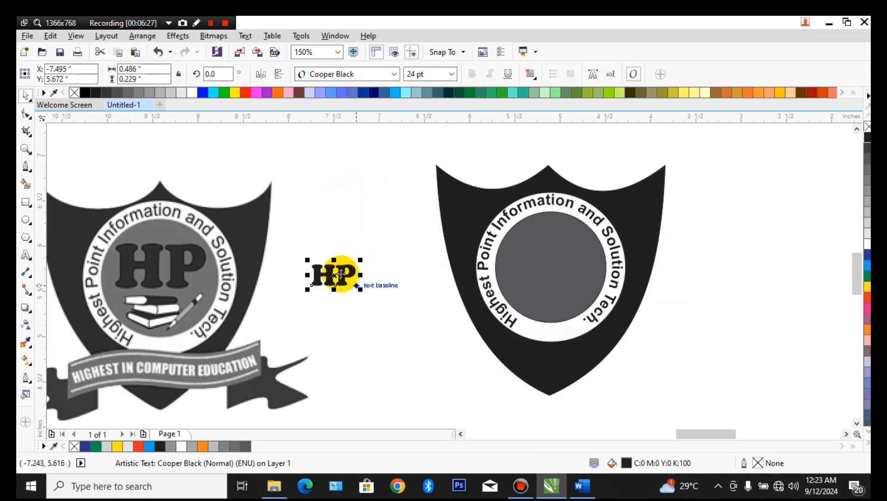
- Move the HP text into the upper part of the shield's grey circle and scale it to about 0.92 inches wide
drag(361, 293, 433, 324)
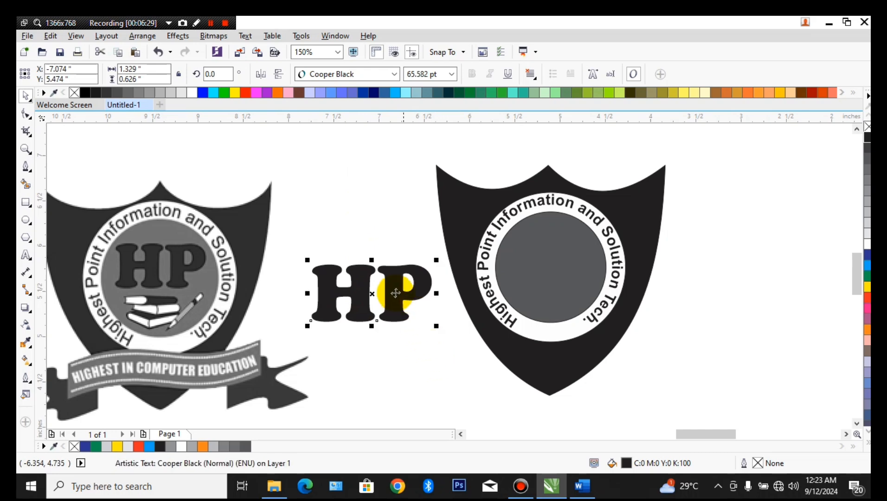
drag(397, 294, 608, 259)
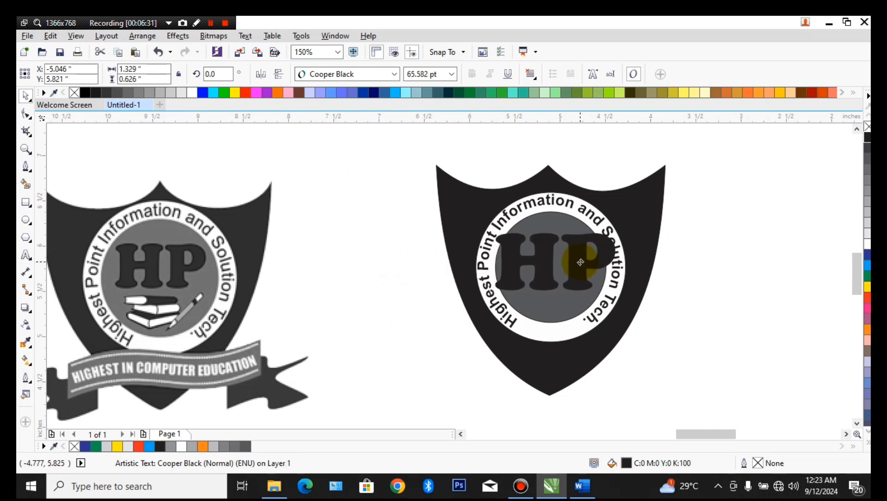
drag(622, 296, 567, 259)
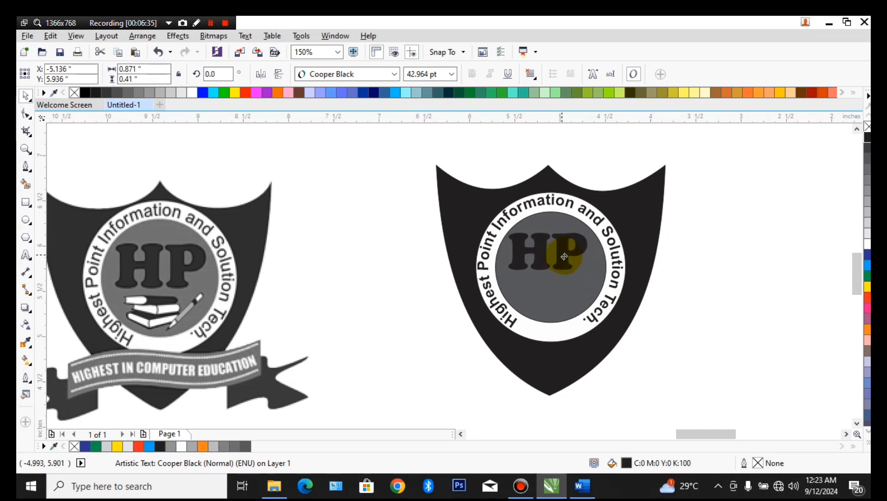
drag(507, 277, 540, 257)
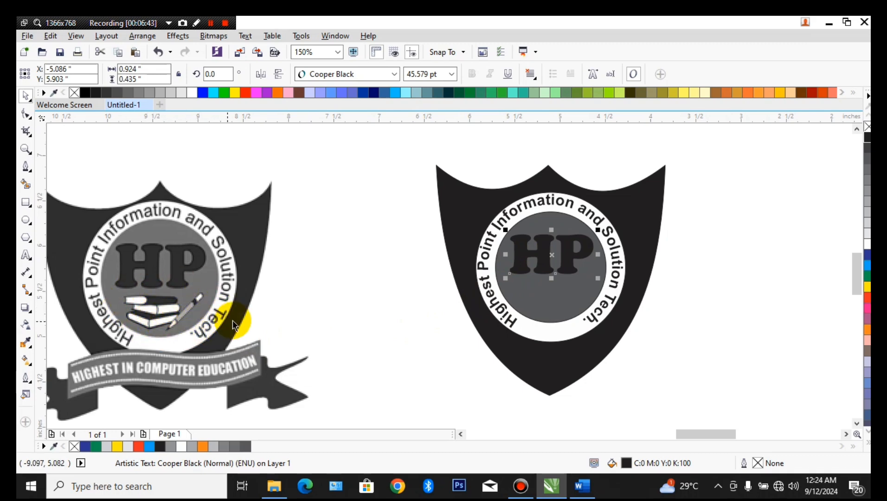
click(377, 268)
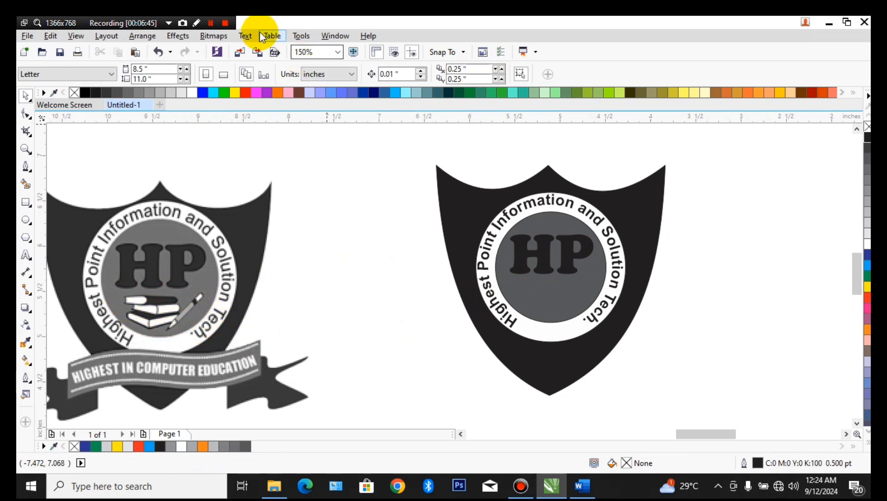
- Open the character insertion options and set the symbol font to Webdings
click(246, 37)
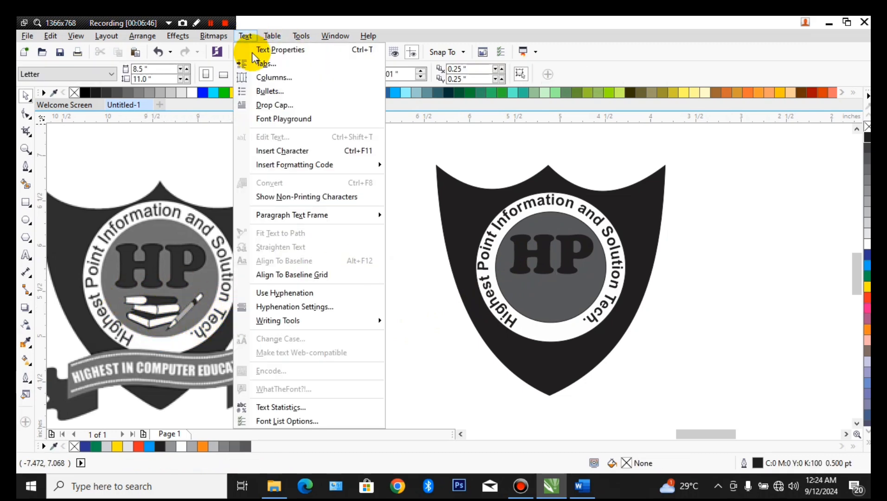
click(288, 152)
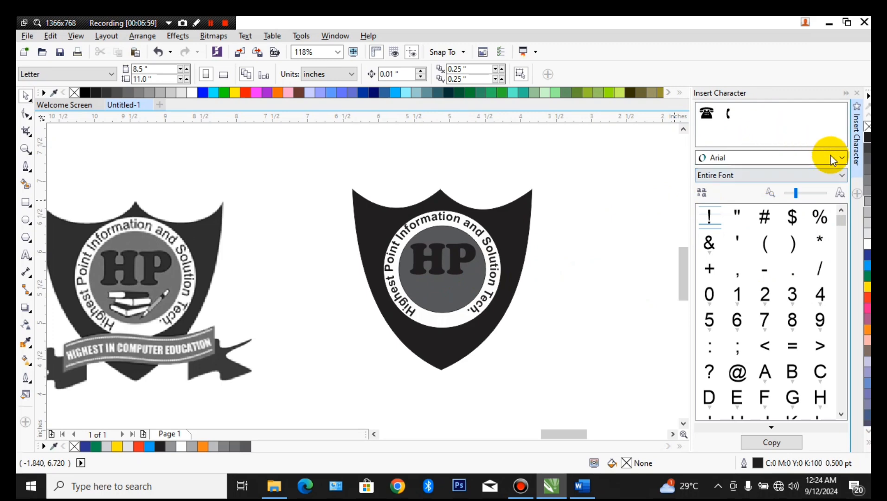
click(845, 159)
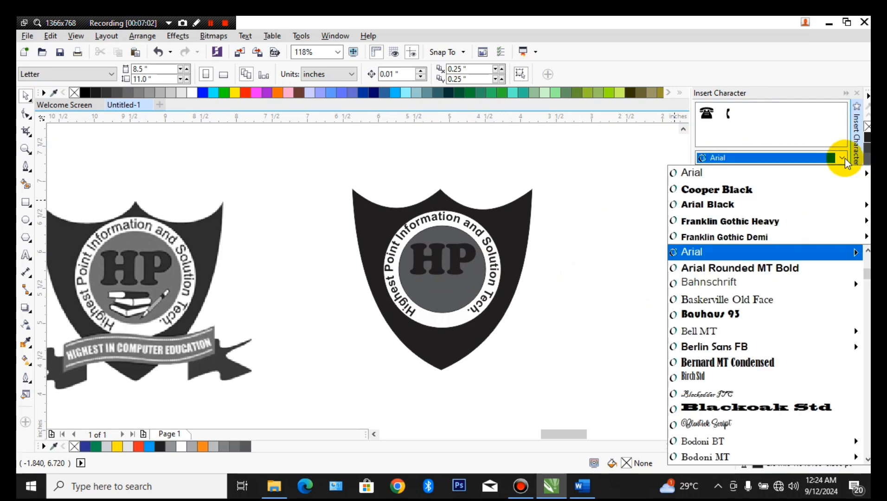
key(w)
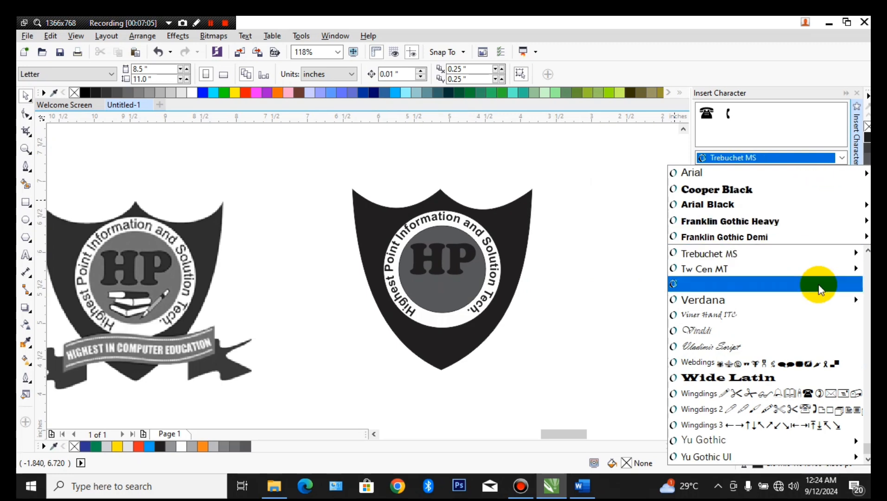
click(776, 364)
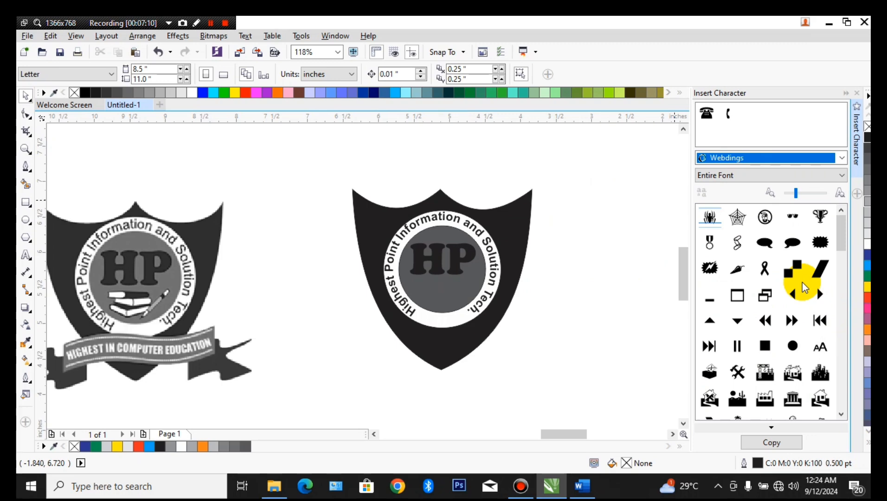
- Insert the stack-of-books symbol and place it below HP inside the grey circle, about 0.48 inches wide
scroll(802, 281, down, 8)
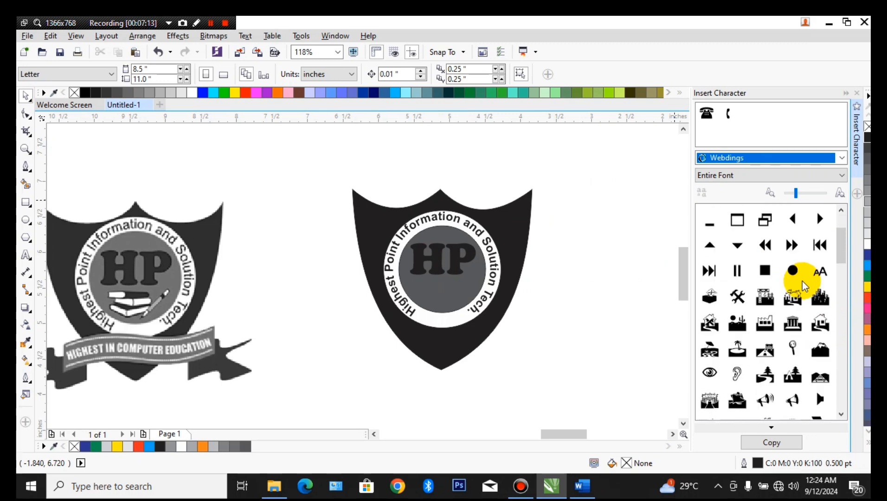
scroll(802, 281, down, 3)
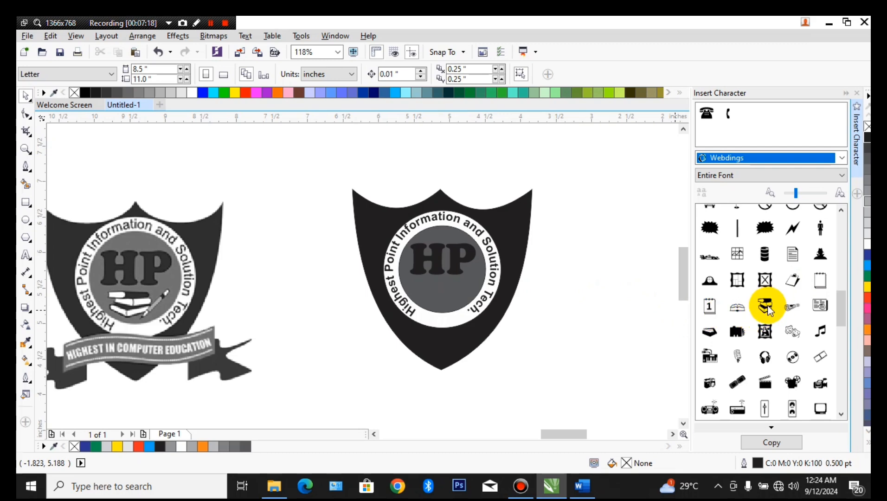
drag(767, 308, 633, 310)
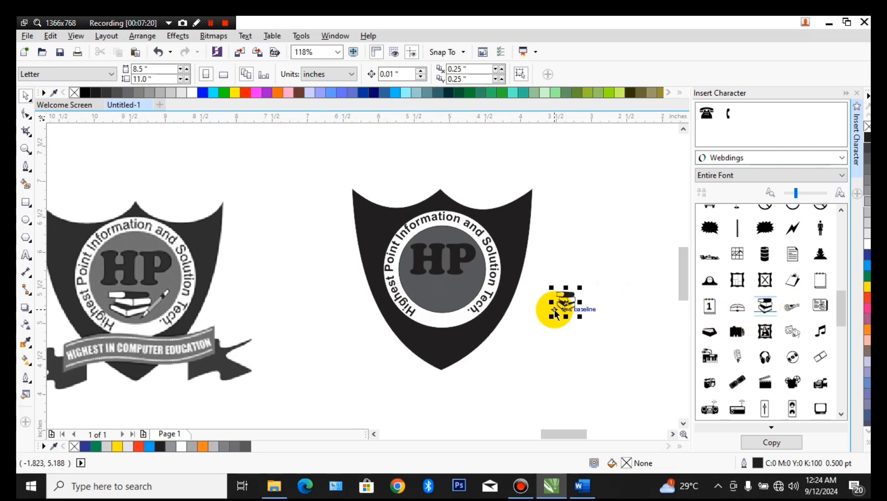
drag(556, 315, 456, 296)
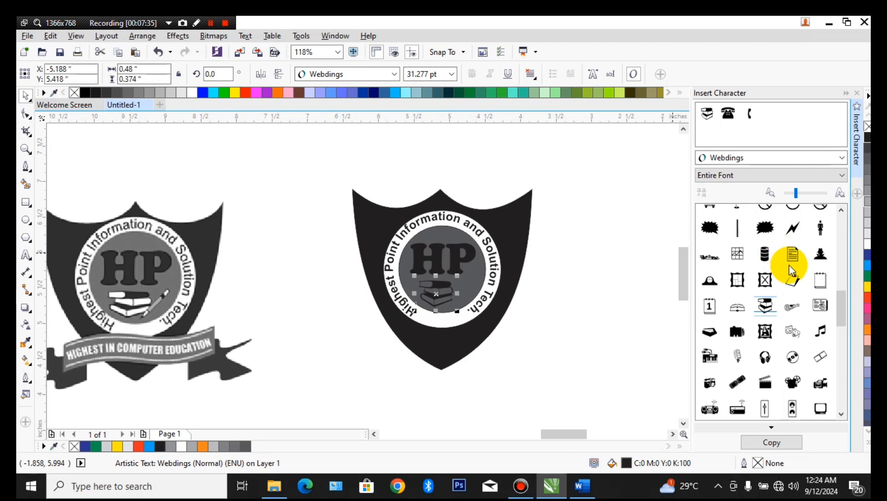
- Switch the symbol font to Wingdings, insert the pencil symbol beside the new shield and collapse the symbol list
scroll(810, 292, down, 5)
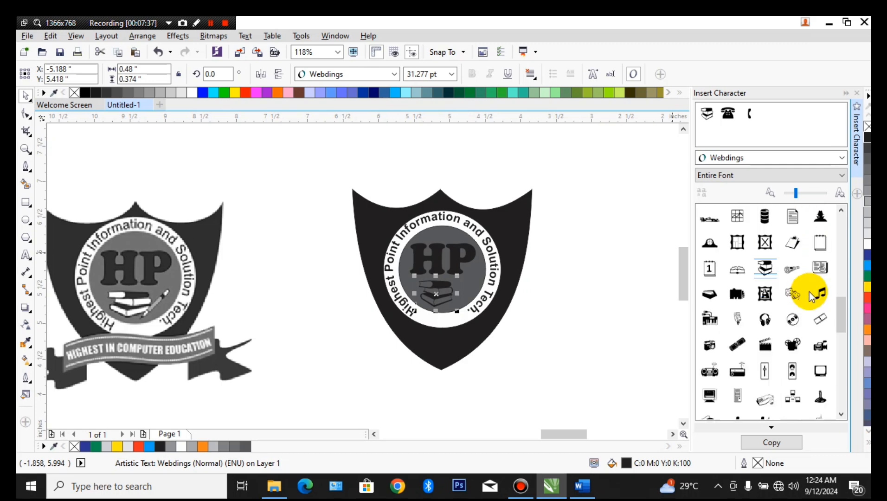
scroll(810, 290, down, 1)
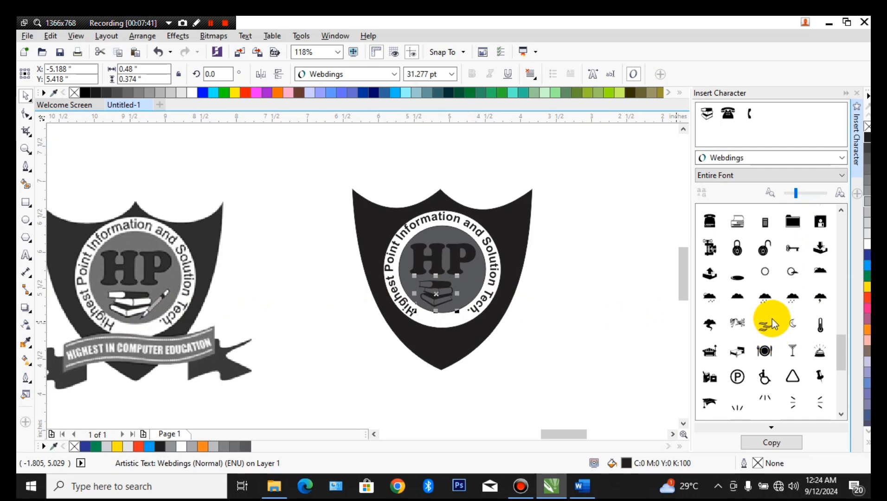
click(835, 160)
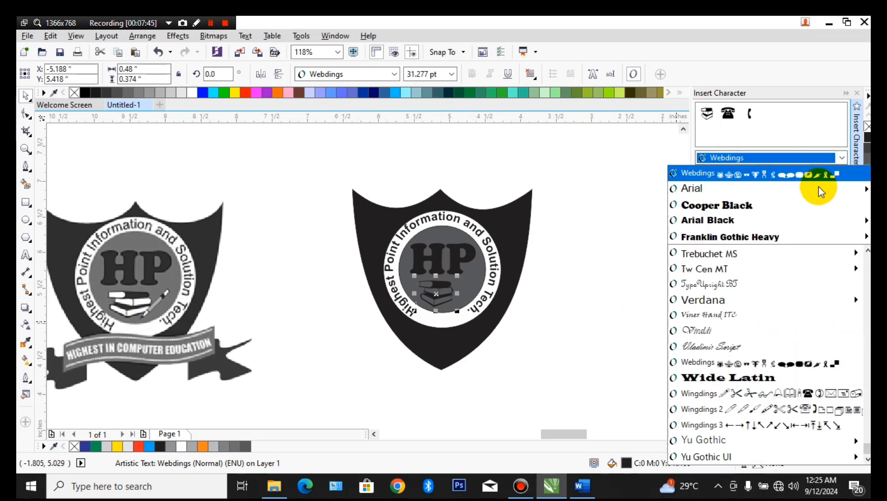
text(wi)
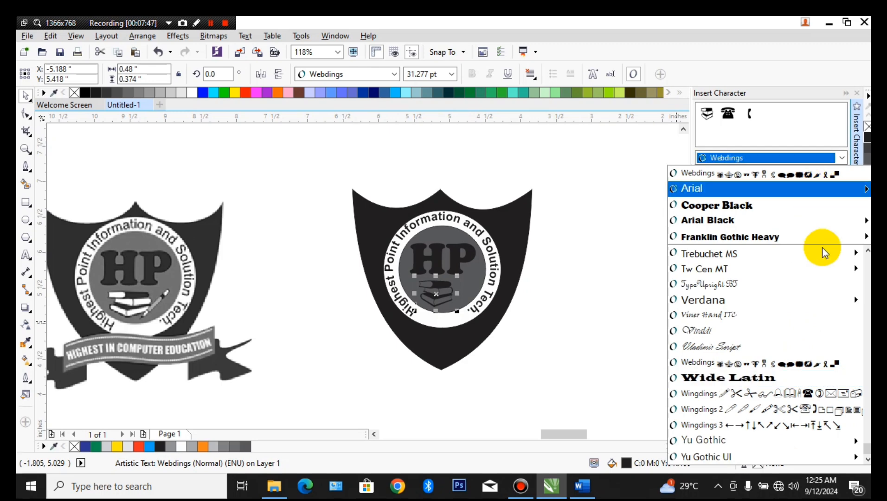
click(765, 398)
scroll(764, 395, down, 5)
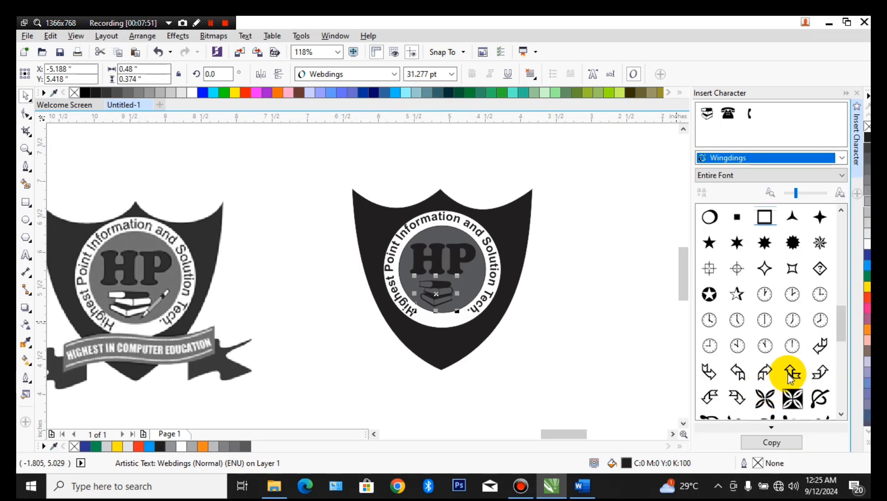
drag(841, 317, 846, 209)
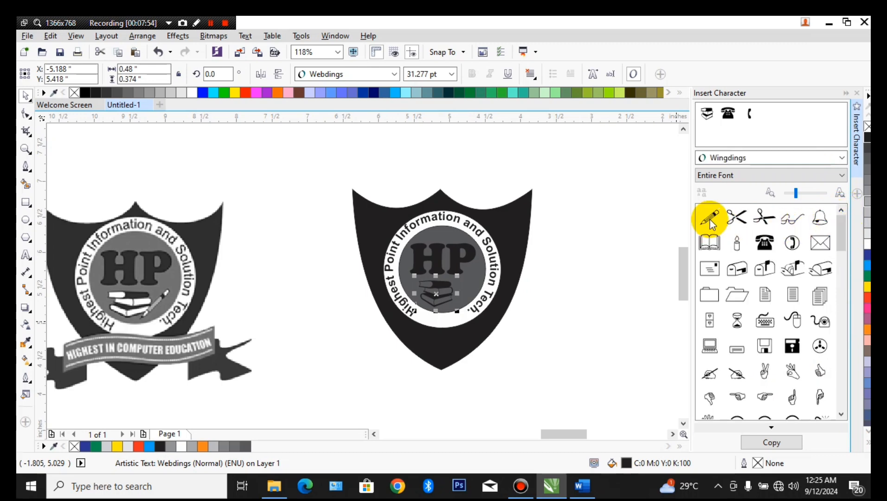
drag(710, 223, 546, 298)
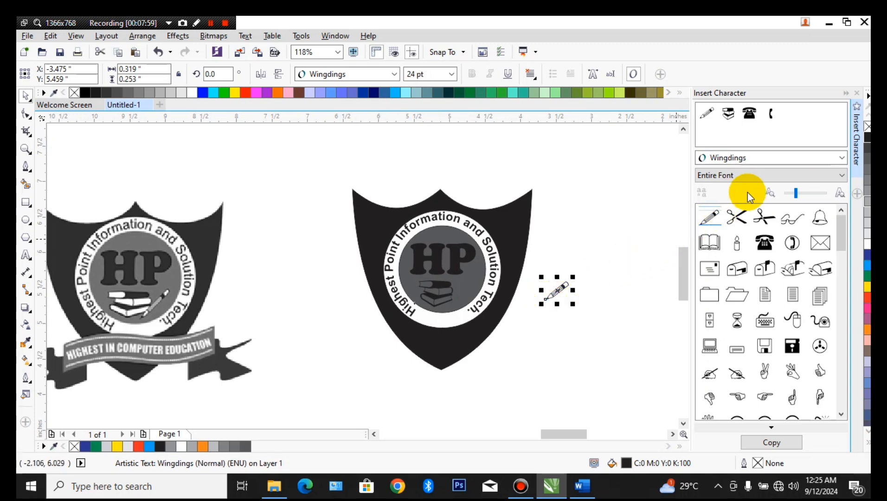
click(847, 93)
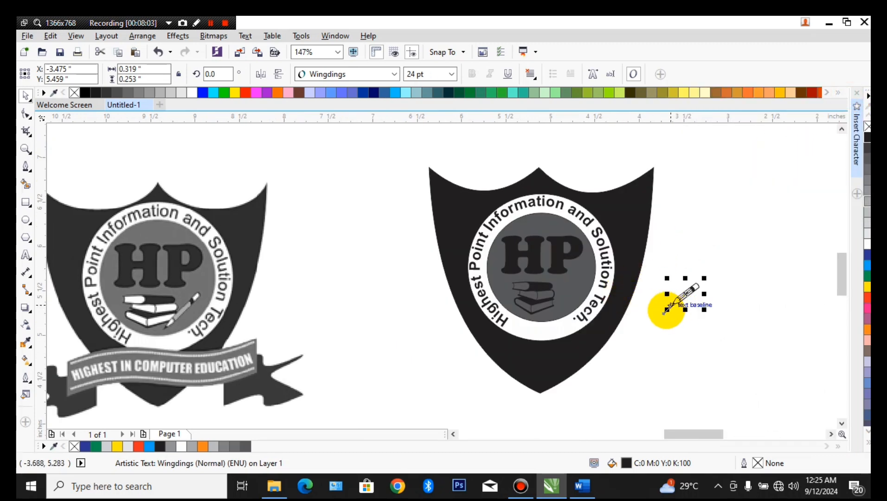
- Enlarge the pencil to about 0.42 inches wide and move it inside the grey circle, beside the books
mouse_move(667, 310)
mouse_down()
mouse_move(640, 343)
mouse_move(661, 325)
mouse_up()
drag(679, 295, 564, 295)
scroll(574, 299, up, 2)
scroll(574, 299, up, 2)
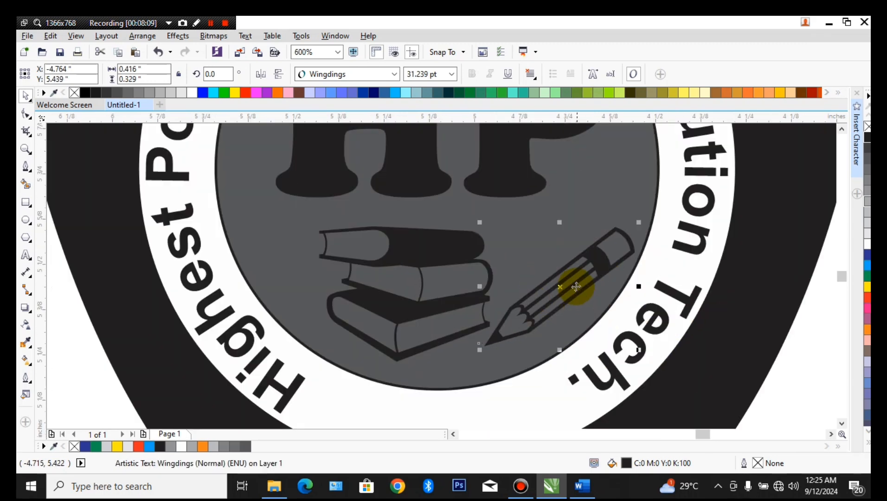
- Rotate the pencil about 19.6 degrees to a steeper angle and shift it slightly closer to the books
click(575, 284)
mouse_move(614, 258)
mouse_down()
mouse_move(640, 219)
mouse_move(617, 193)
mouse_up()
drag(588, 245, 570, 241)
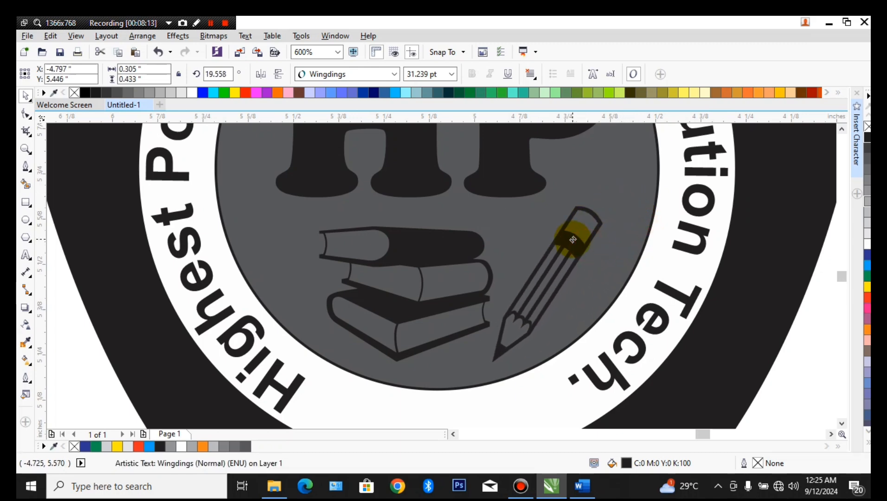
- Enlarge the stack-of-books symbol inside the grey circle to about 0.52 inches wide
click(470, 281)
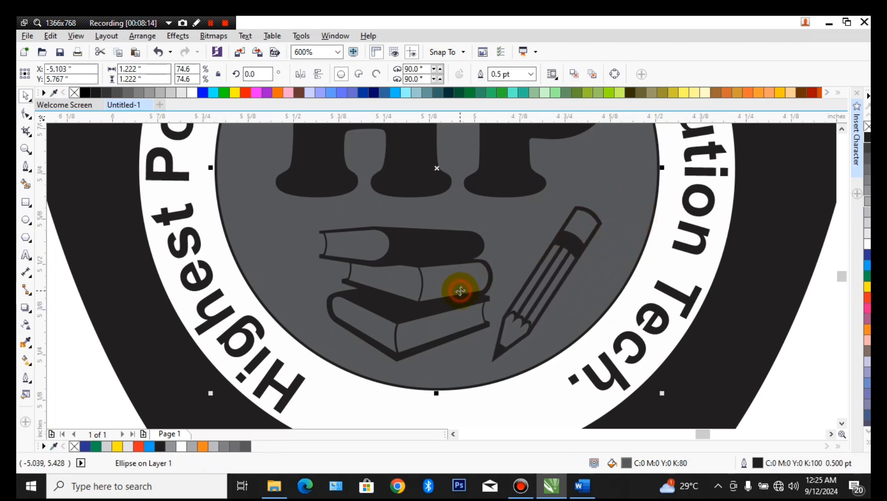
click(418, 258)
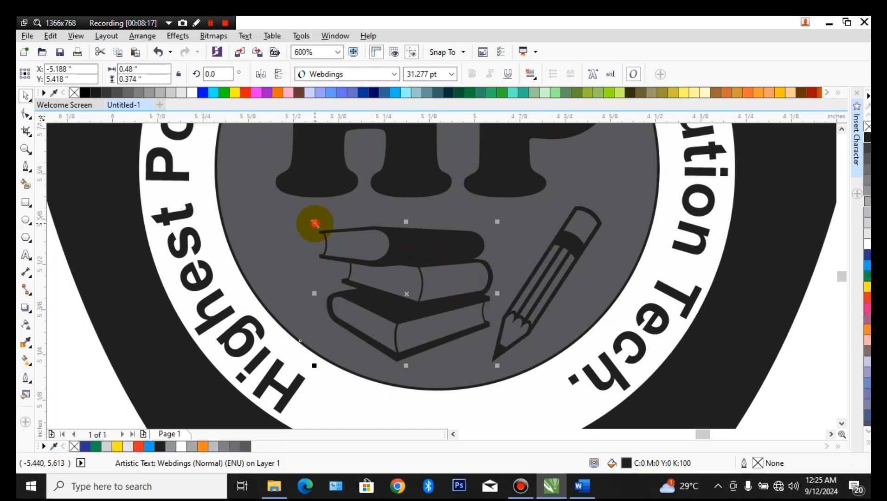
drag(315, 222, 298, 215)
scroll(349, 254, down, 2)
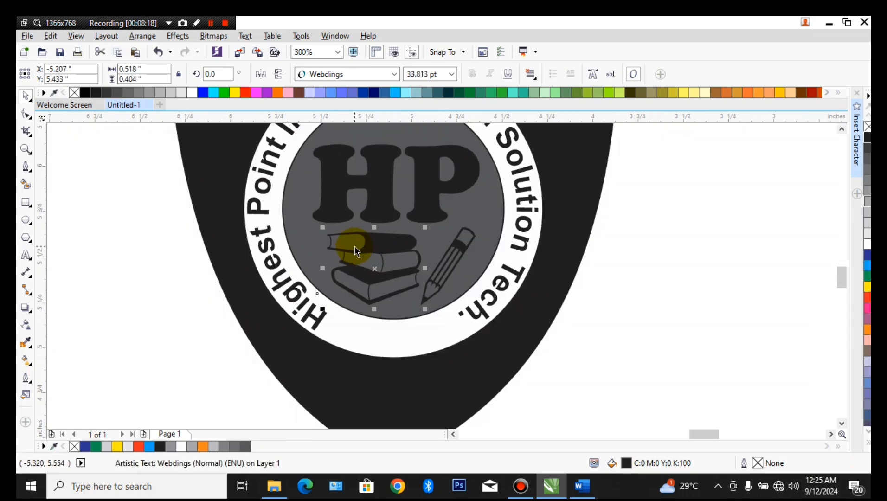
drag(349, 252, 567, 248)
drag(639, 265, 594, 263)
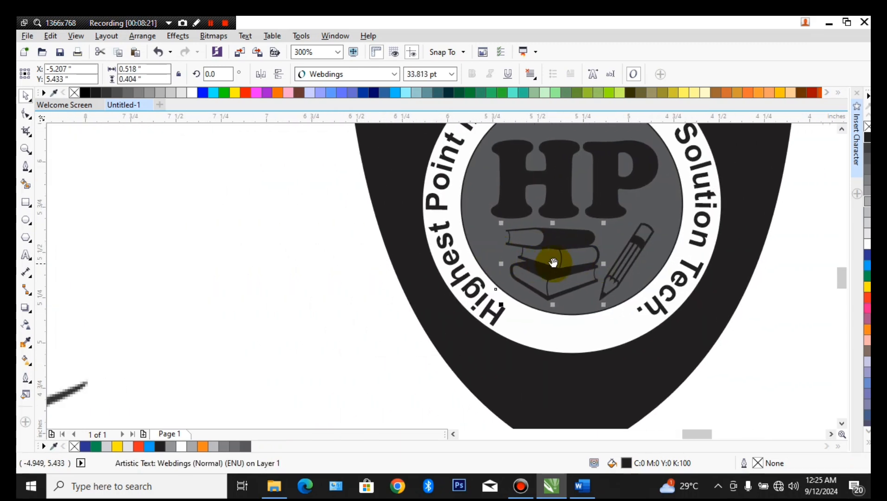
scroll(459, 242, down, 1)
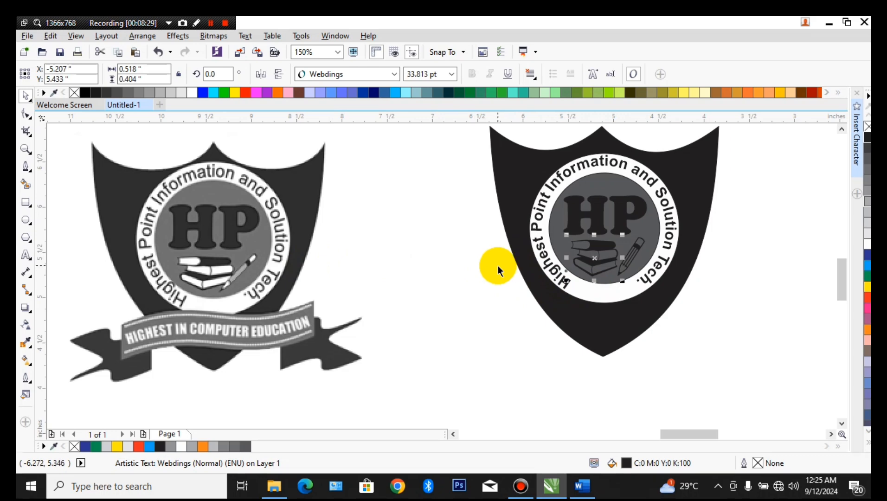
click(30, 367)
click(29, 350)
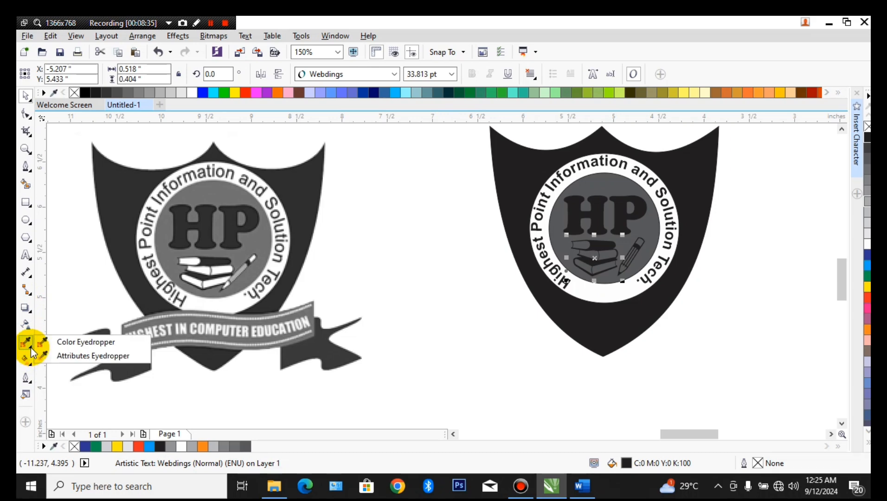
click(30, 383)
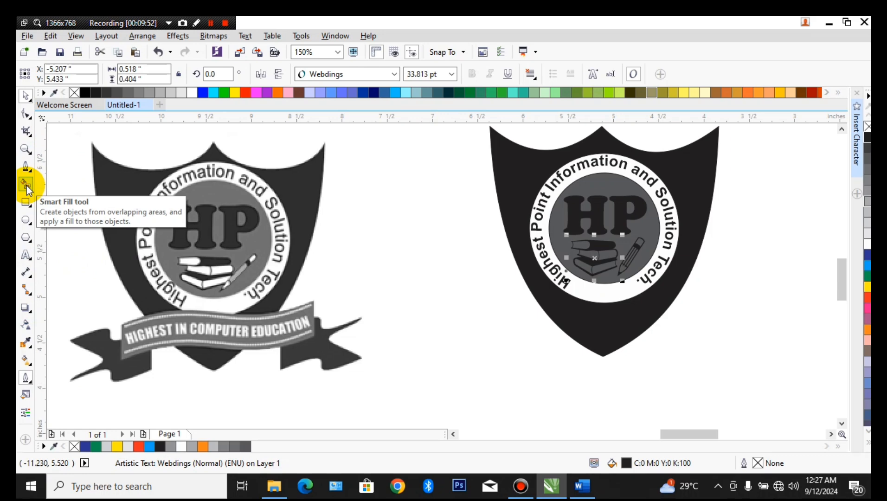
click(24, 185)
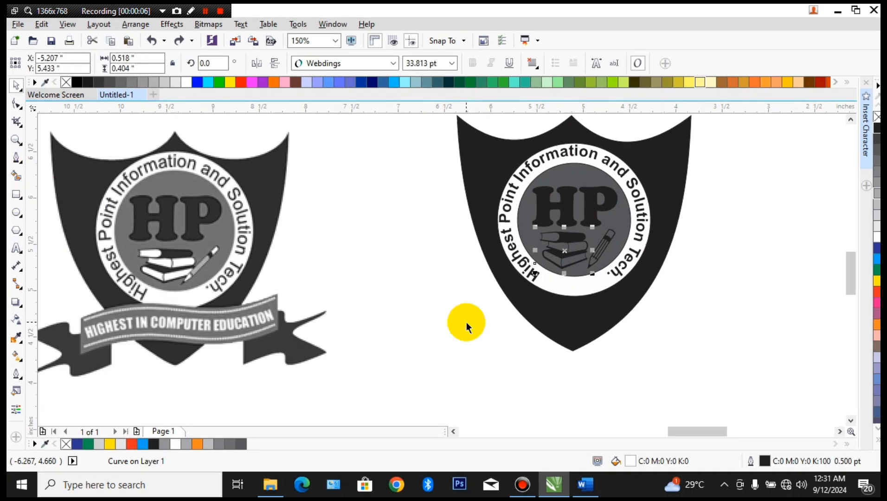
- Use Smart Fill to color the page areas of the three stacked books, trying white before yellow (C:0 M:0 Y:100 K:0)
click(19, 175)
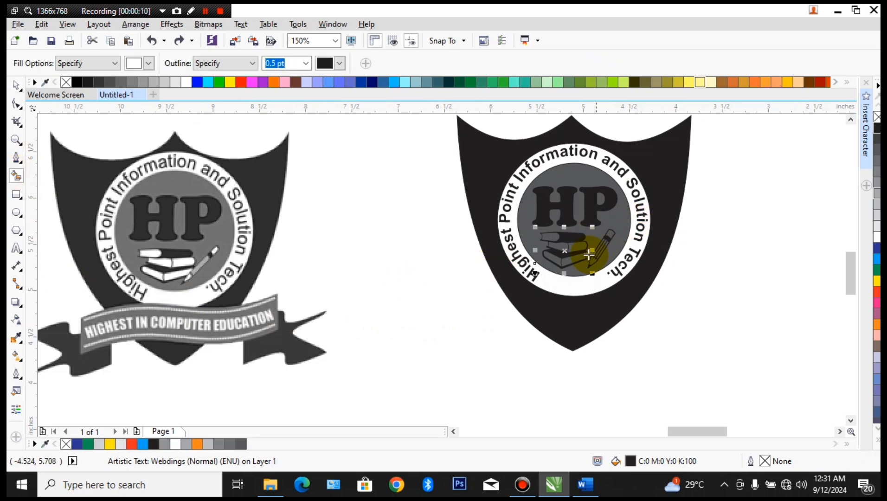
click(558, 242)
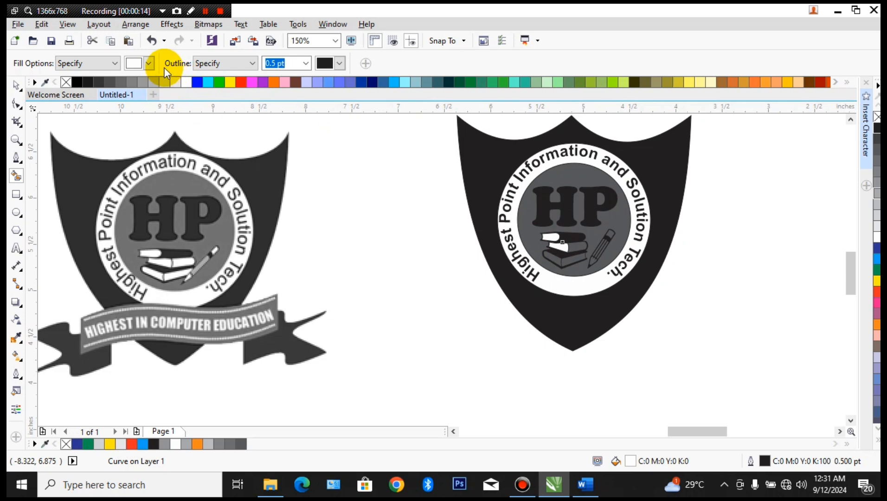
click(148, 64)
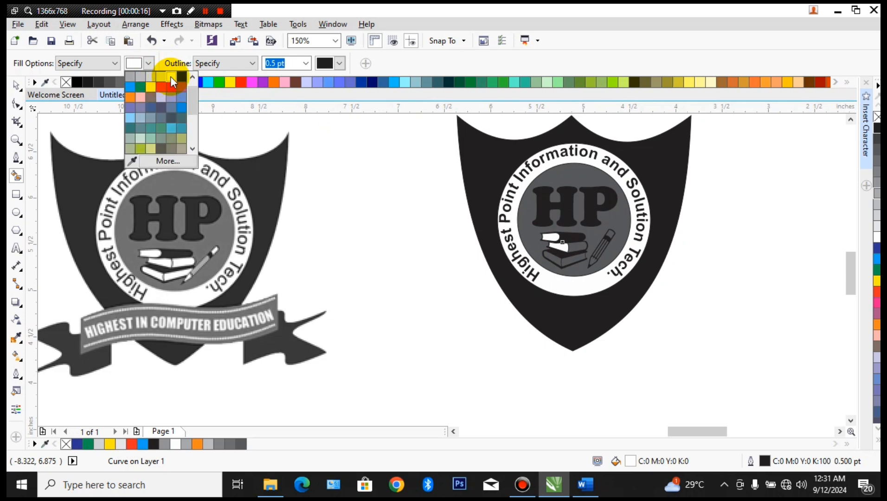
click(150, 87)
click(558, 241)
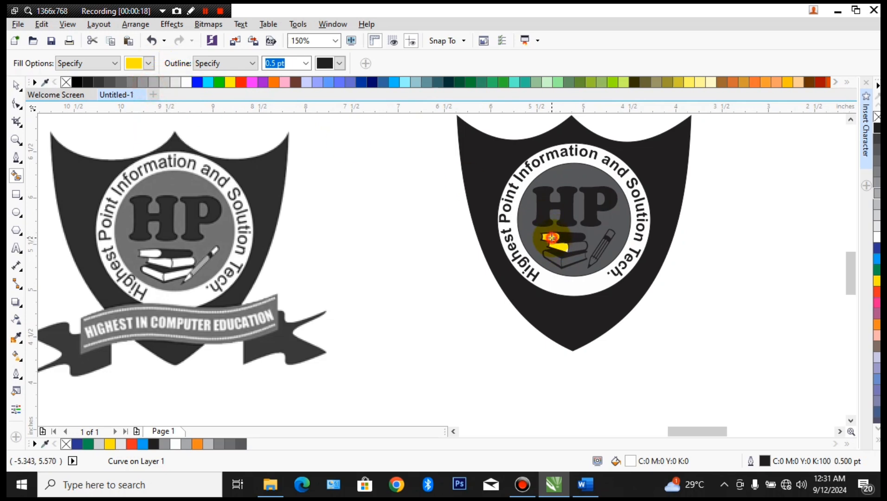
click(580, 245)
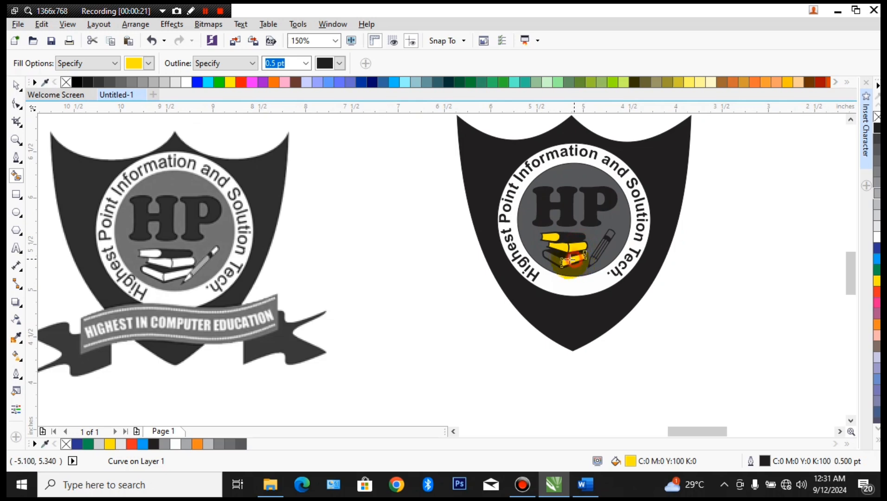
click(570, 260)
- Smart-fill the pencil's eraser end, sharpened tip and three body stripes with the same yellow
click(611, 234)
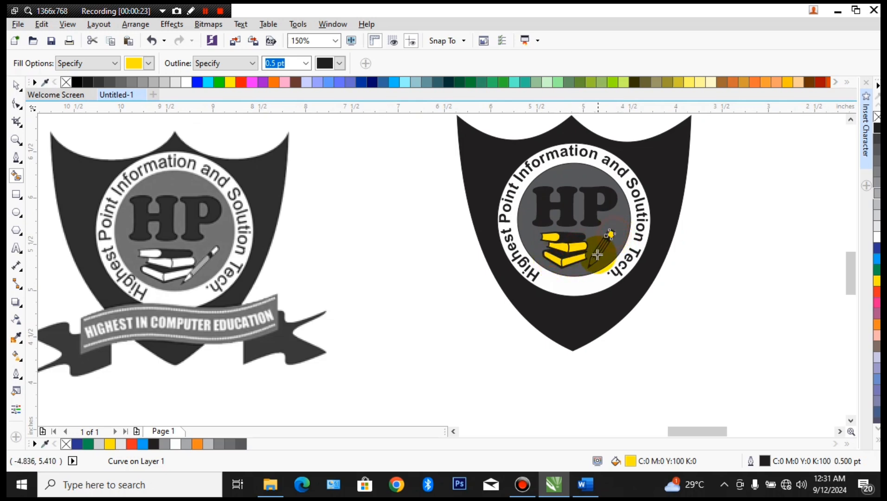
click(597, 257)
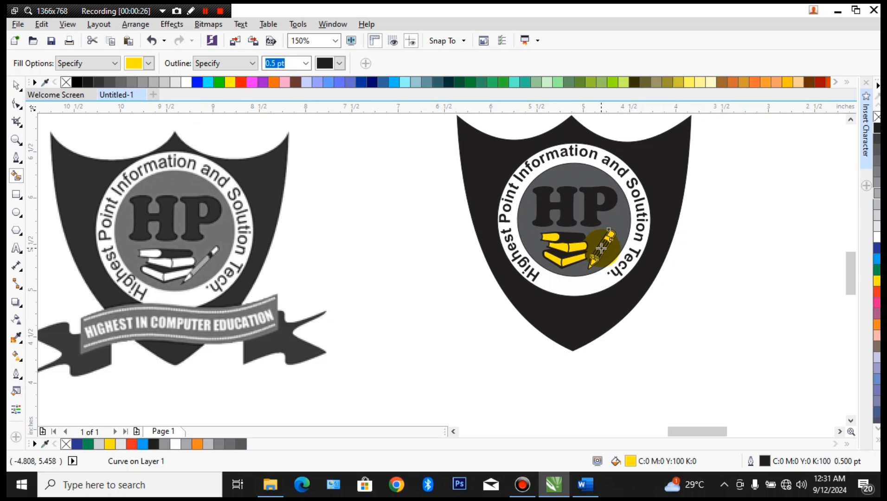
scroll(604, 247, up, 7)
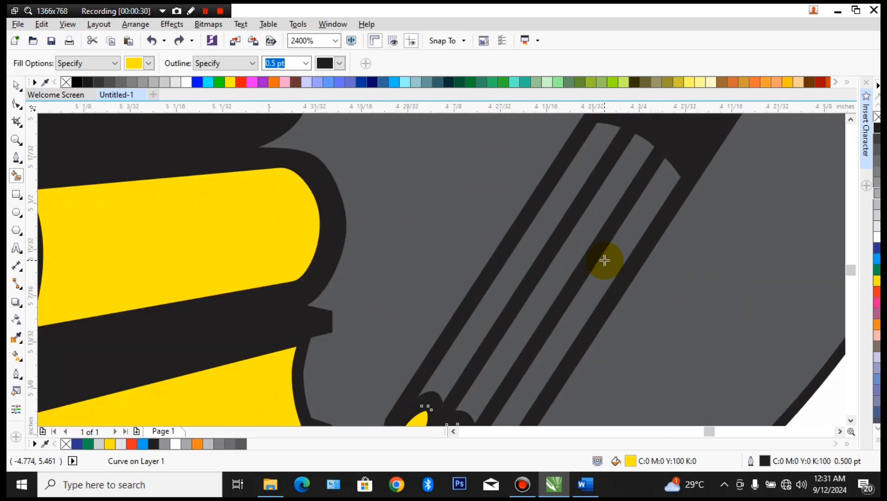
click(600, 245)
click(590, 226)
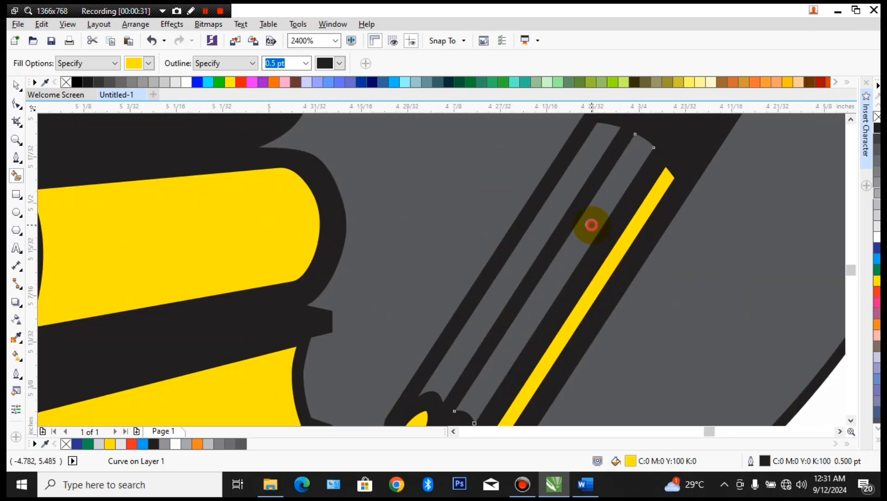
click(554, 198)
scroll(555, 201, down, 4)
scroll(555, 202, down, 4)
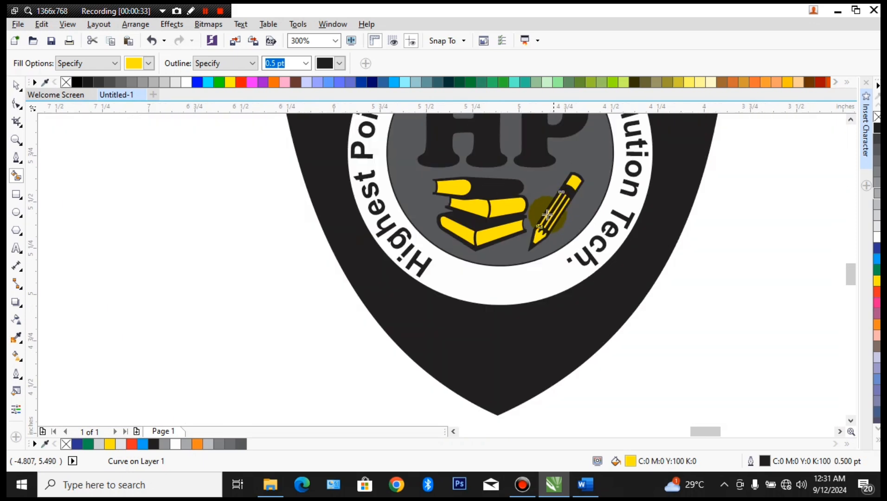
- Draw a rectangle about 2.94 by 0.37 inches across the new shield's lower part and shift it slightly down and to the left
scroll(553, 209, left, 2)
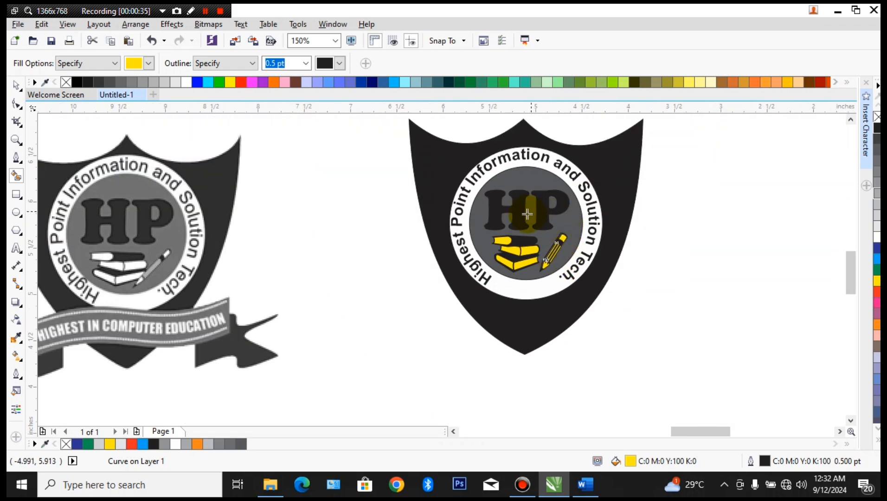
drag(528, 213, 581, 229)
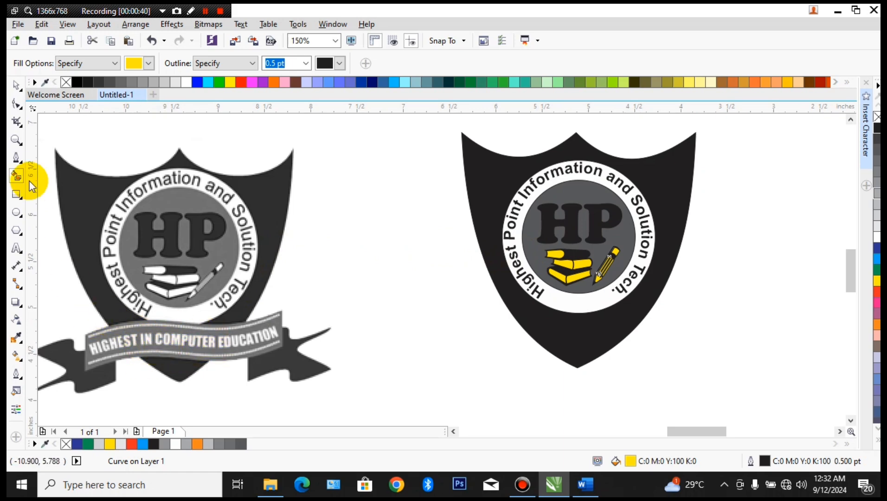
click(16, 87)
click(299, 316)
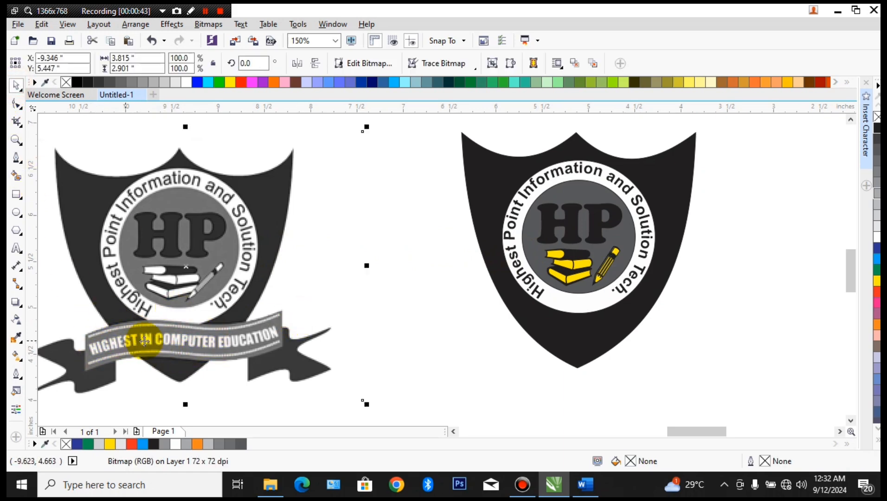
click(18, 194)
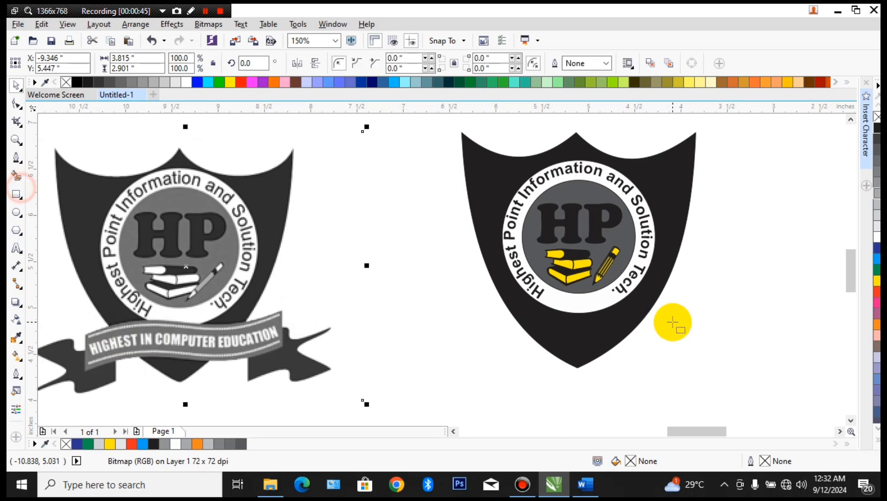
drag(451, 301, 723, 333)
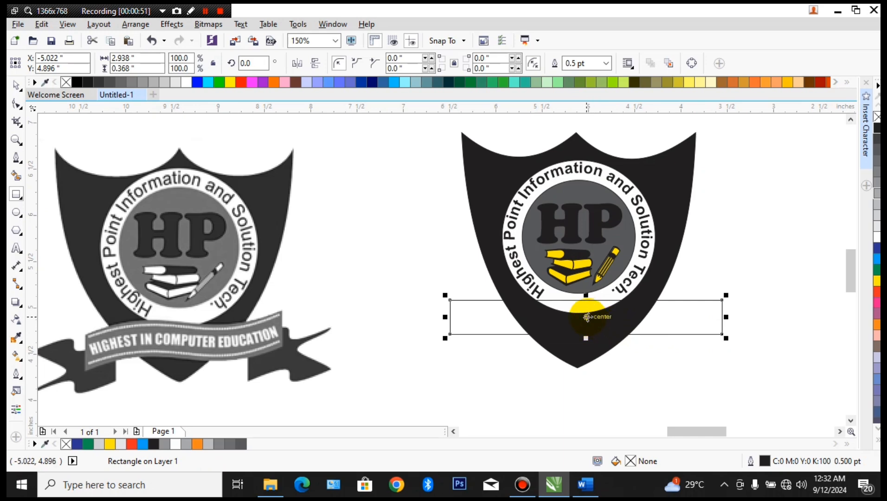
mouse_move(587, 317)
mouse_down()
mouse_move(581, 312)
mouse_move(582, 322)
mouse_up()
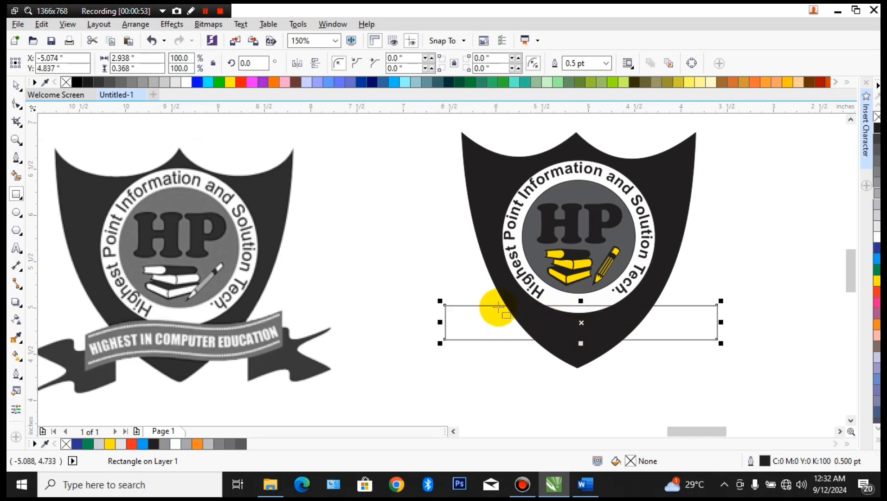
- Convert the rectangle to curves and bend its top edge into a wave, rising on the left half and dipping on the right
click(16, 104)
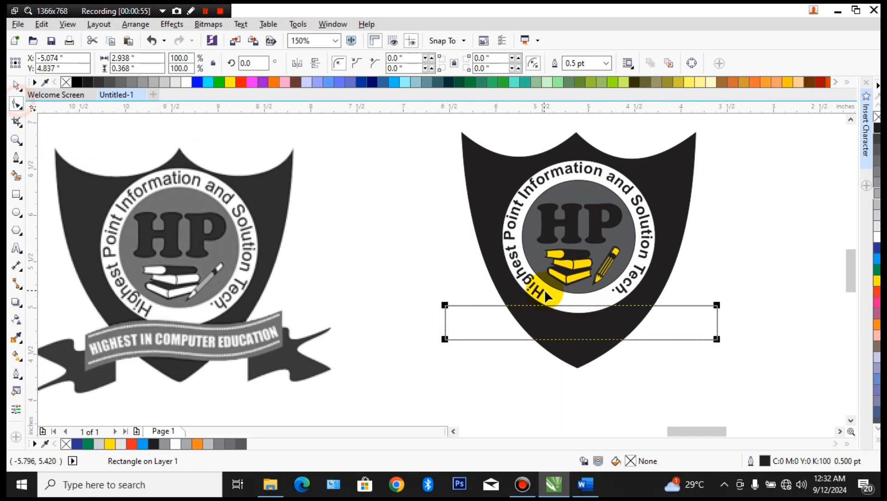
key(ctrl+q)
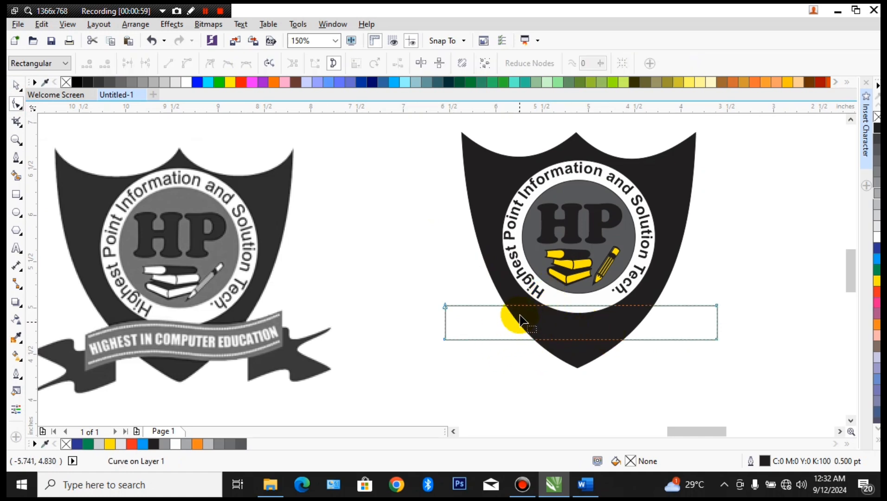
click(556, 306)
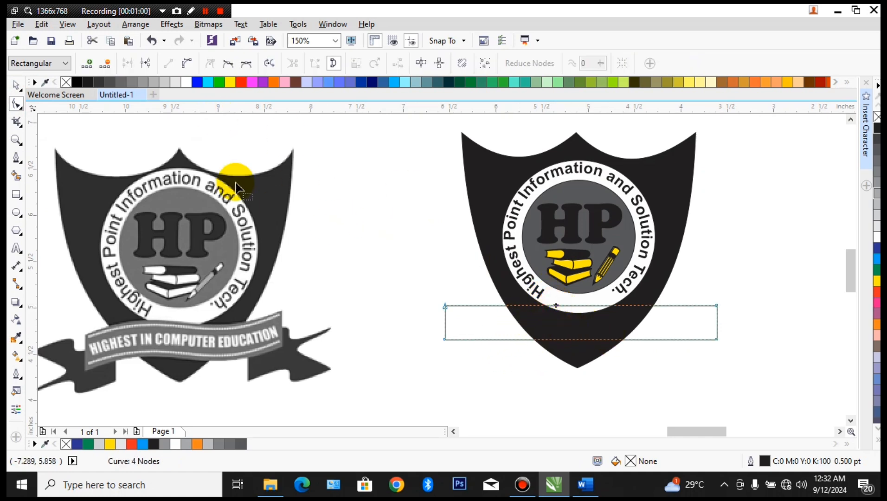
click(188, 63)
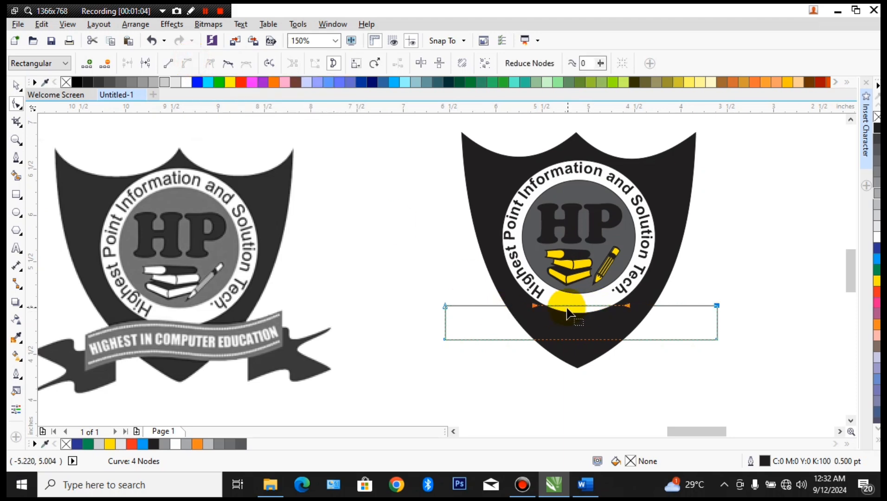
drag(537, 311, 550, 275)
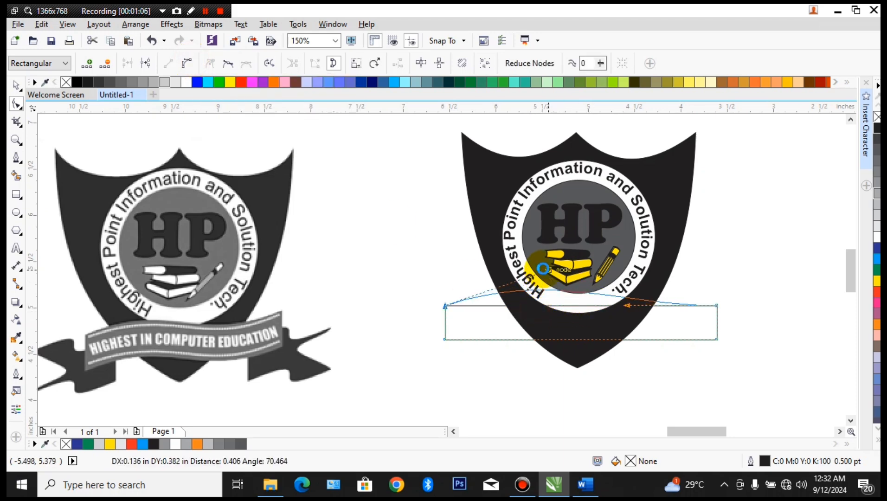
drag(628, 306, 621, 332)
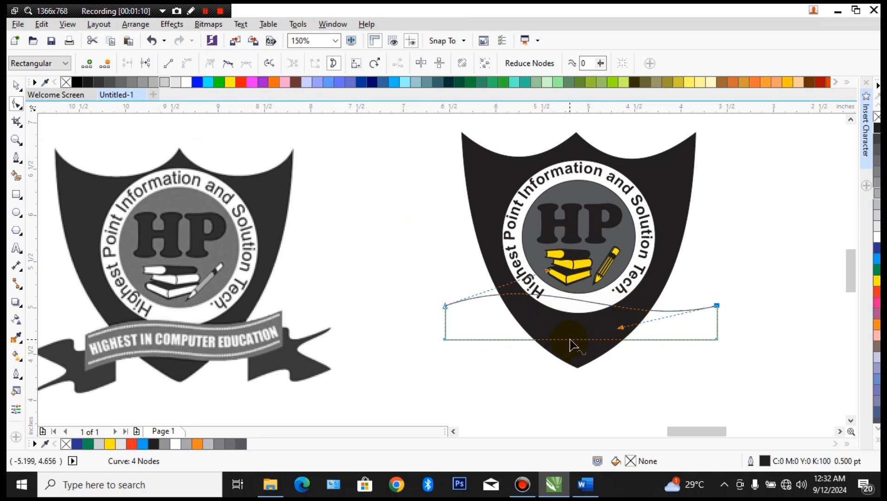
- Turn the banner's bottom edge into a curve and bend it into a wave matching the top edge
click(570, 340)
click(185, 65)
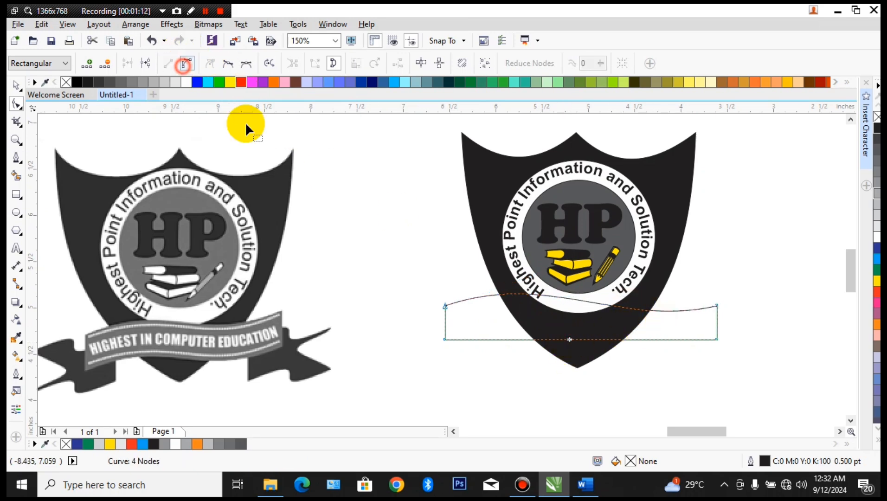
drag(535, 340, 534, 315)
drag(627, 338, 627, 361)
key(space)
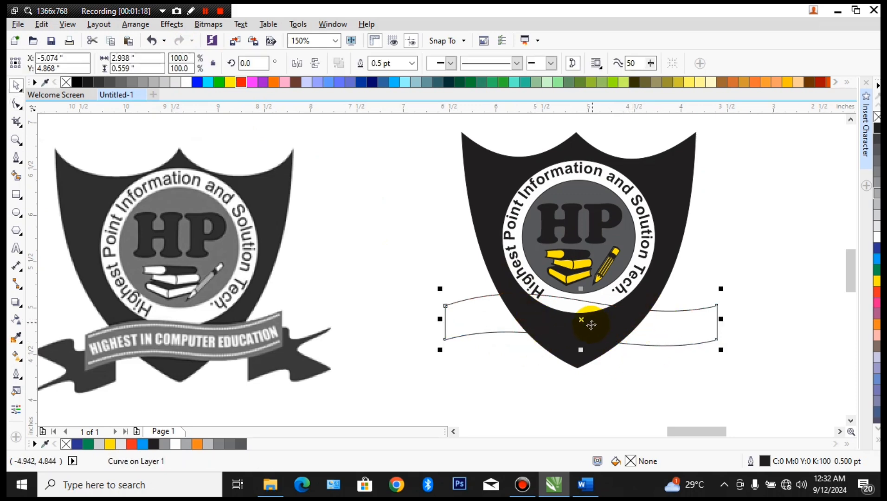
- Skew the wavy banner vertically by about 3.1 degrees so its right end sits higher, and move it down slightly
click(458, 320)
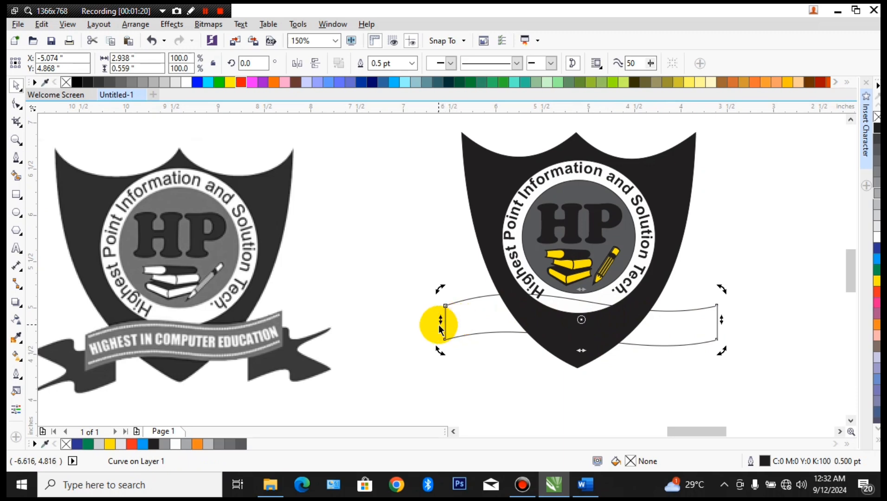
drag(438, 321, 439, 330)
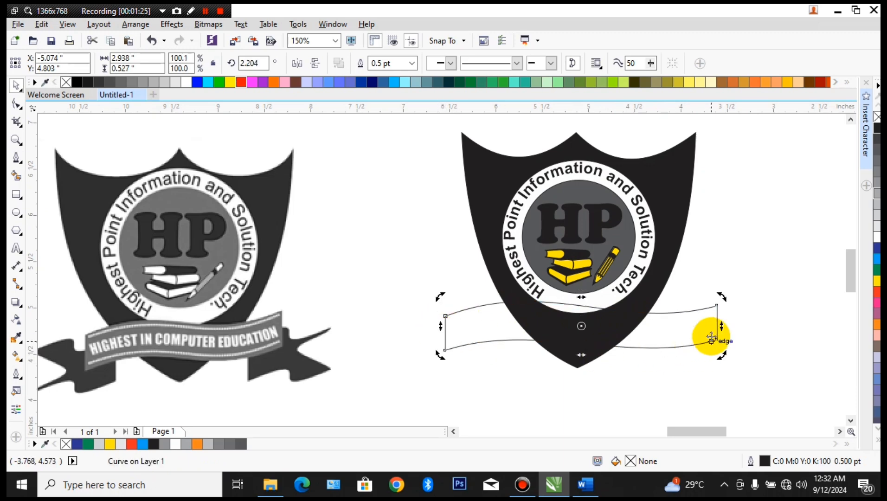
drag(723, 328, 720, 321)
drag(630, 318, 630, 321)
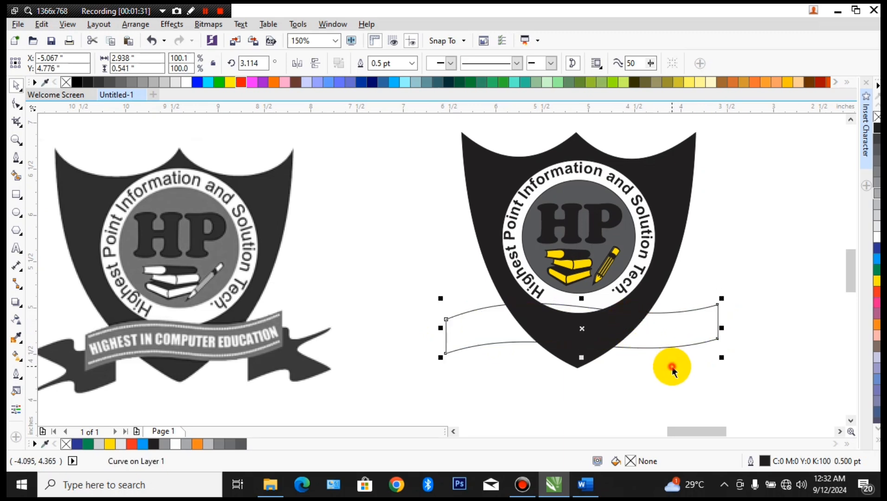
- Fill the wavy banner across the new shield with 40% black grey
click(674, 366)
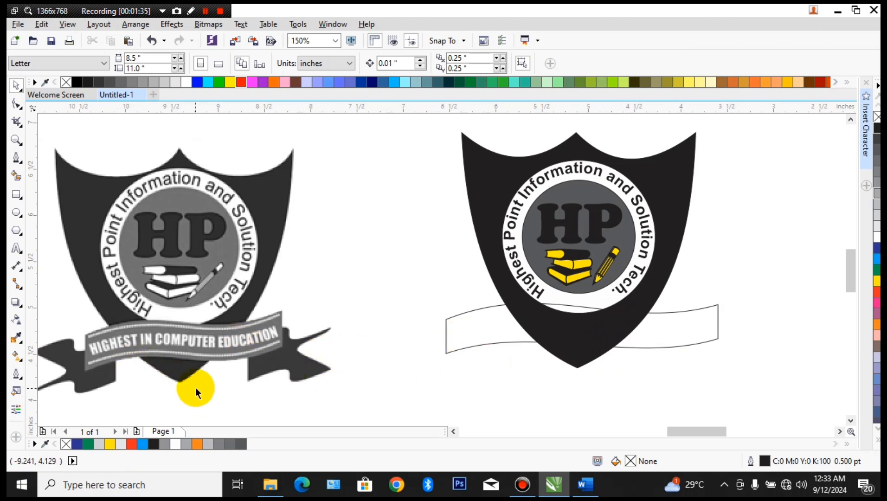
click(488, 336)
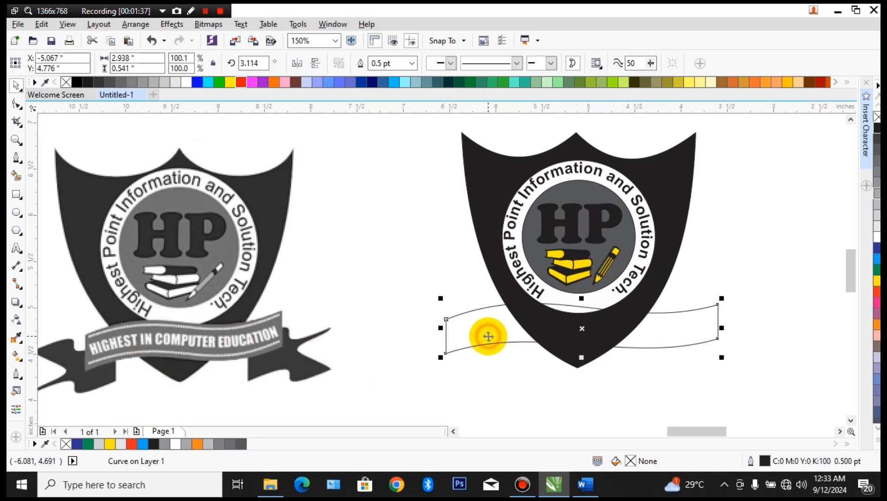
click(876, 192)
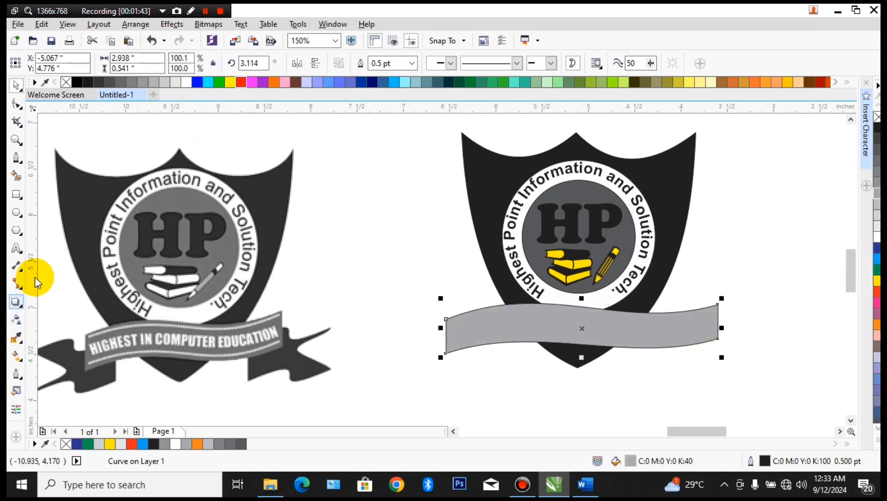
- Add the artistic text "Highest in Computer education" below the wavy banner
click(16, 248)
click(419, 390)
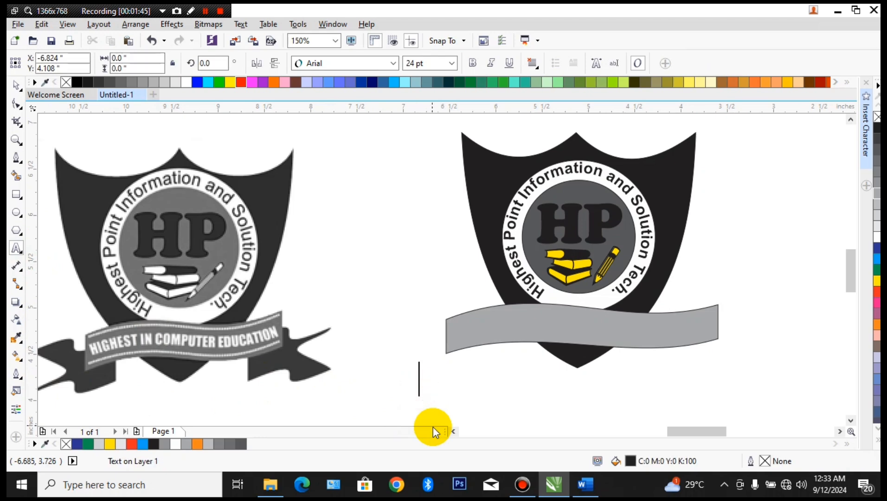
text(Higeh)
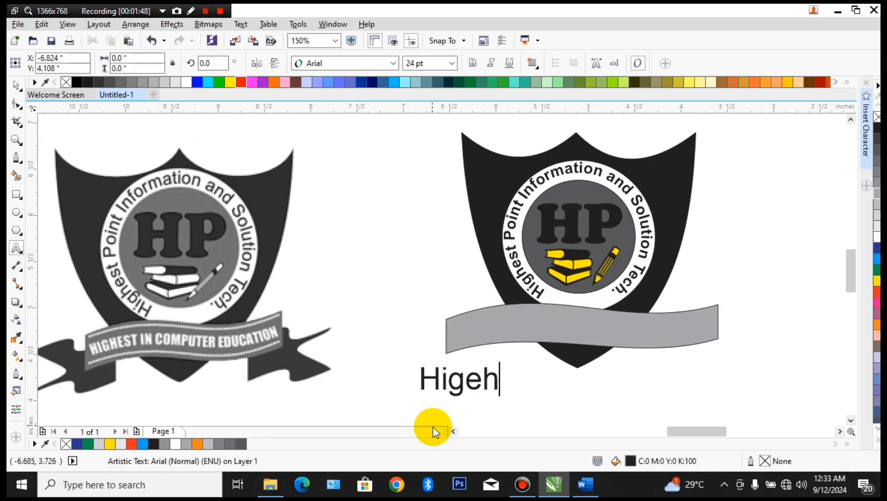
key(BackSpace)
key(BackSpace)
text(h)
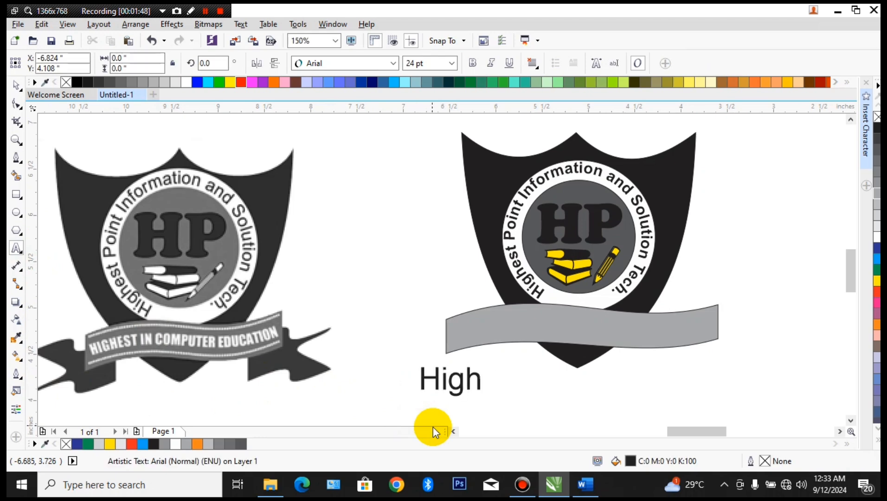
text(est in COm)
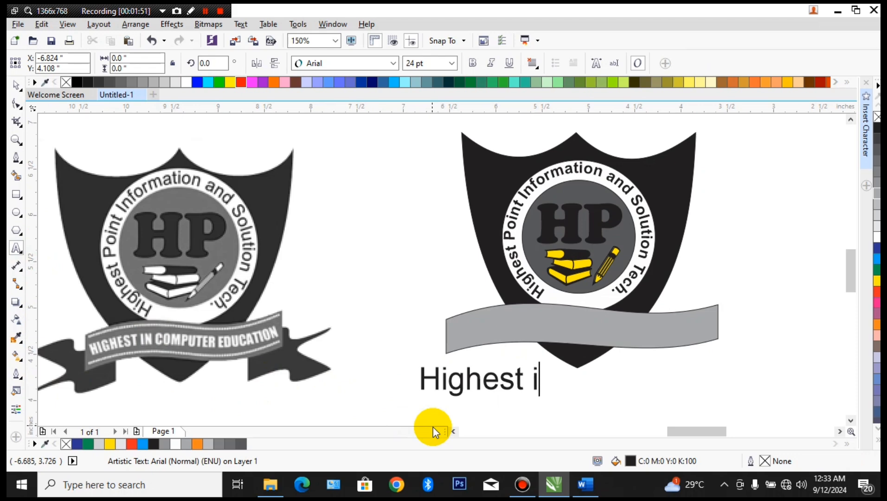
key(BackSpace)
key(BackSpace)
text(o)
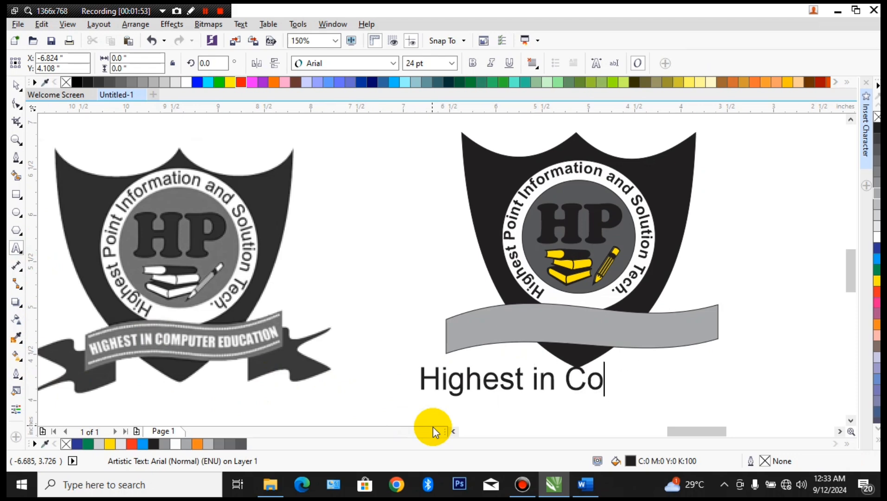
text(mputer )
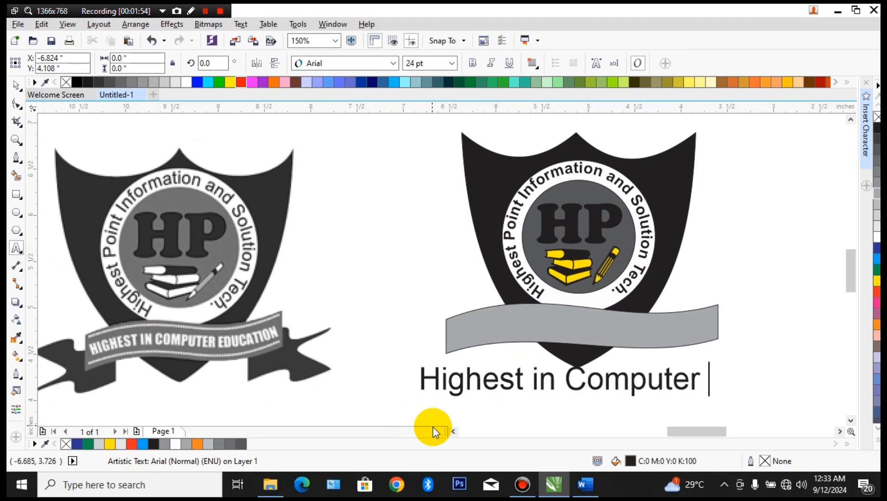
text(ediatio)
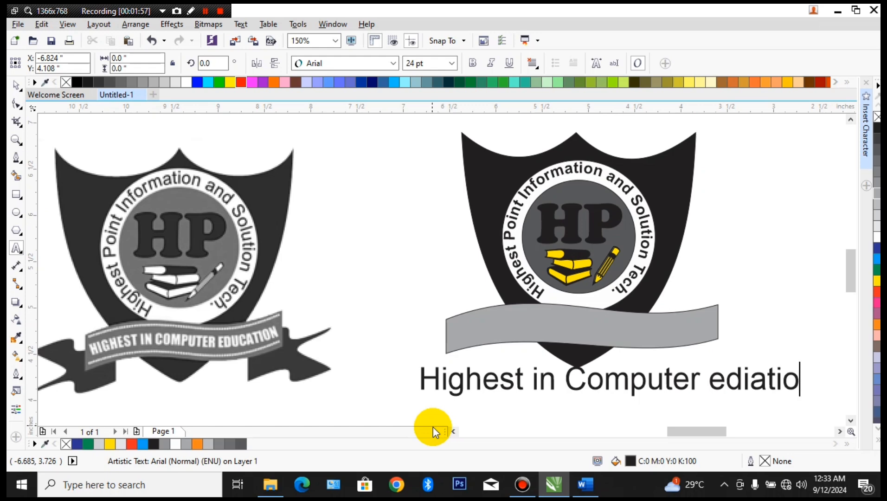
key(BackSpace)
key(BackSpace)
key(BackSpace)
key(BackSpace)
key(BackSpace)
text(ucation)
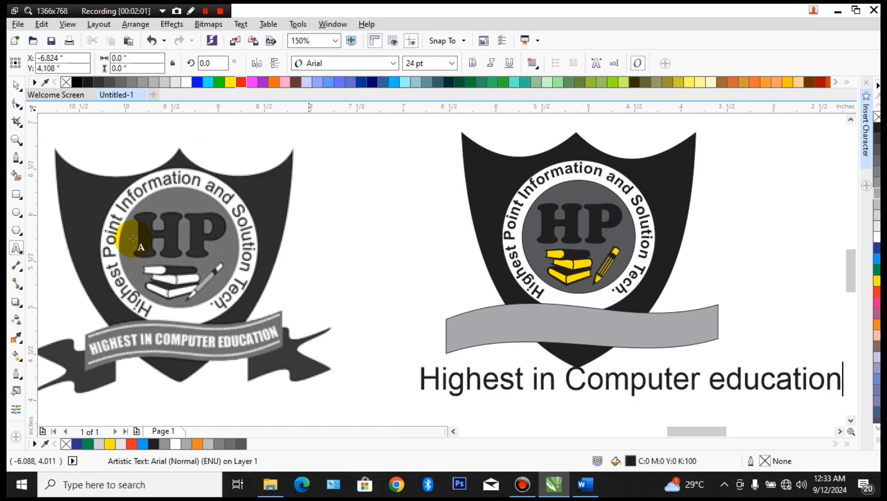
- Convert the tagline text to uppercase and set its font size to 10 pt
click(16, 85)
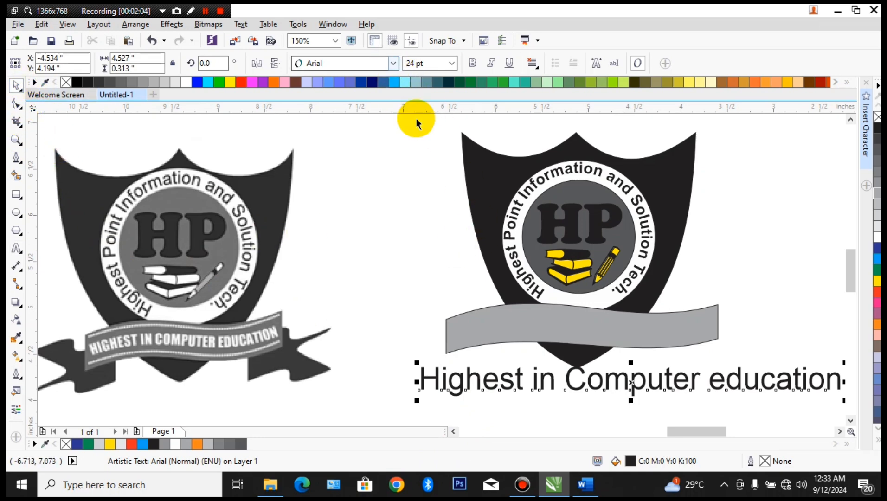
click(240, 24)
click(284, 334)
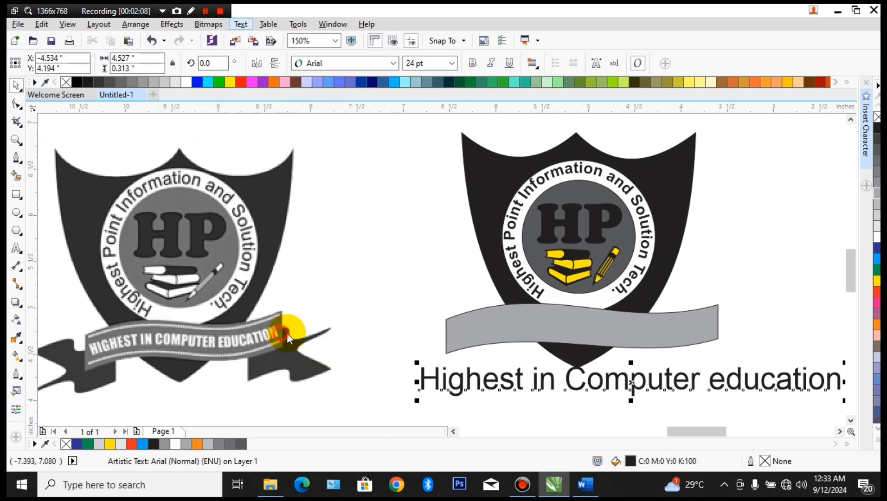
click(397, 232)
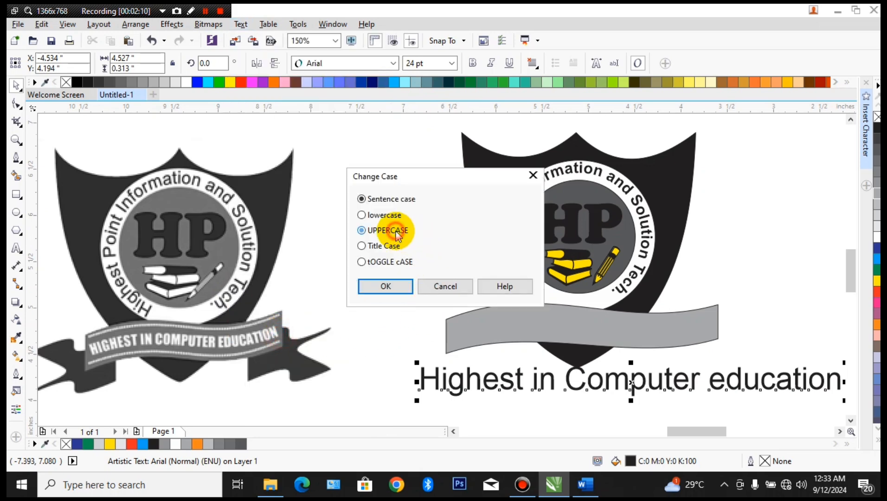
click(404, 285)
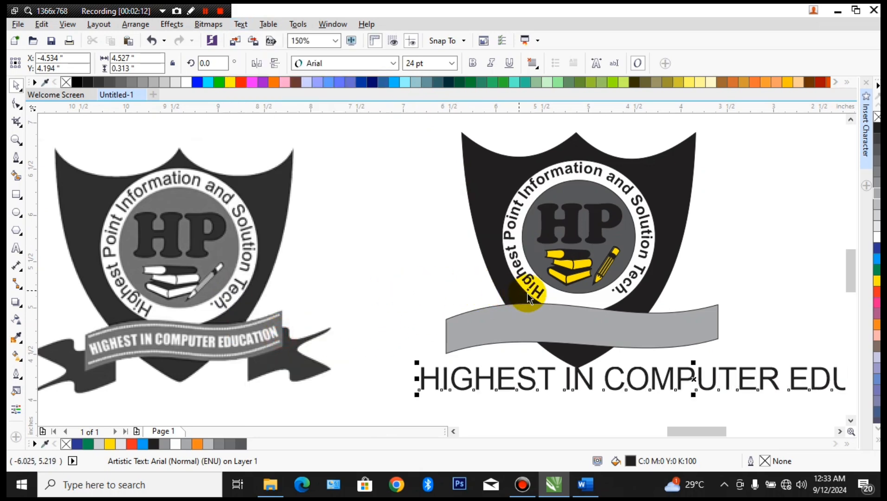
click(452, 64)
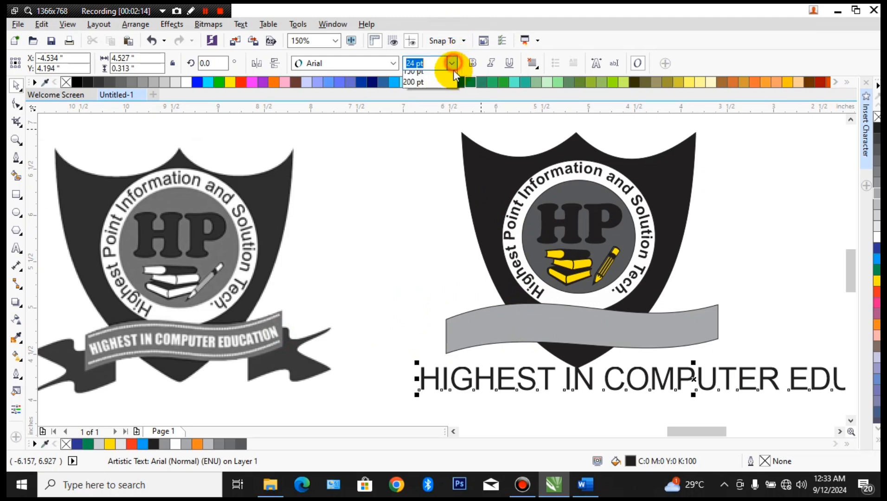
click(424, 120)
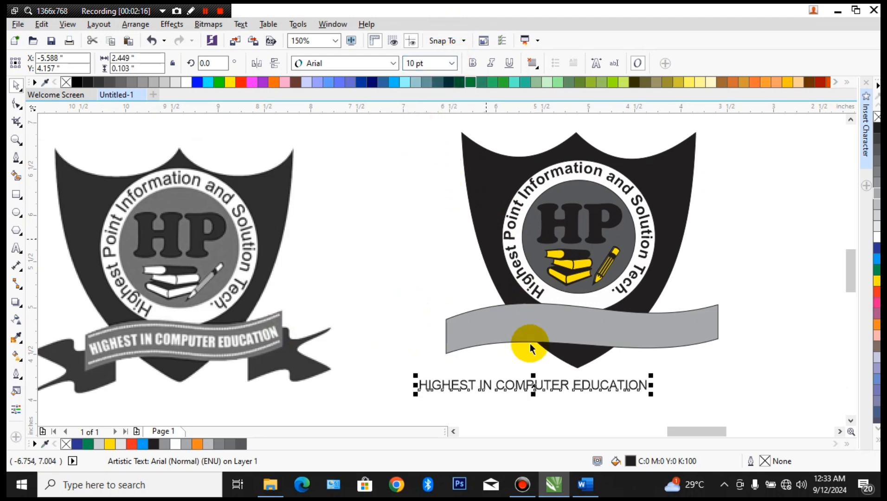
- Change the tagline text's font to Impact
click(523, 376)
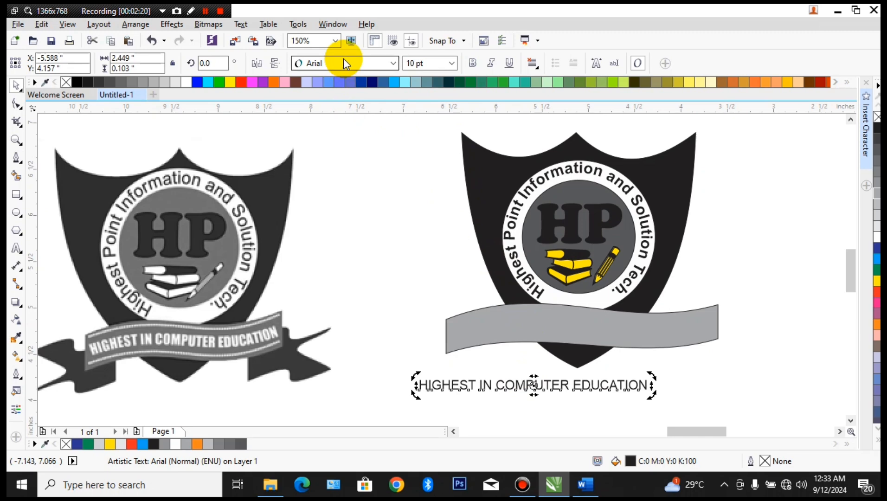
click(394, 65)
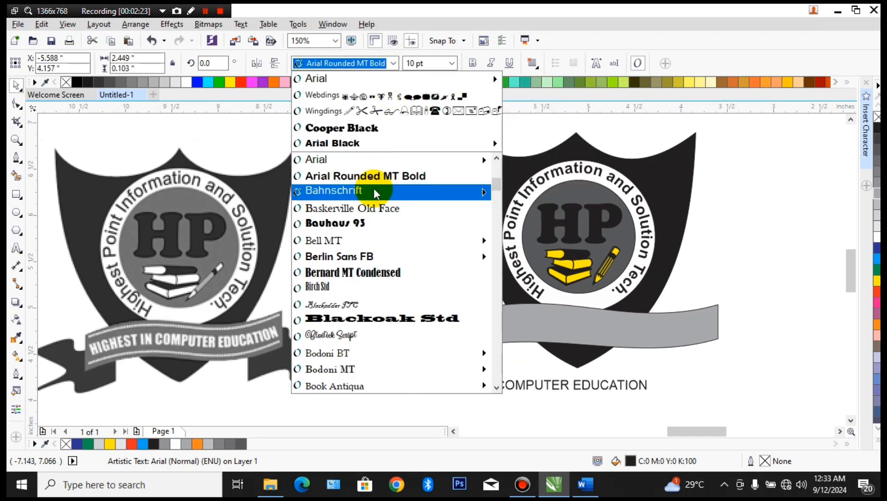
mouse_move(375, 158)
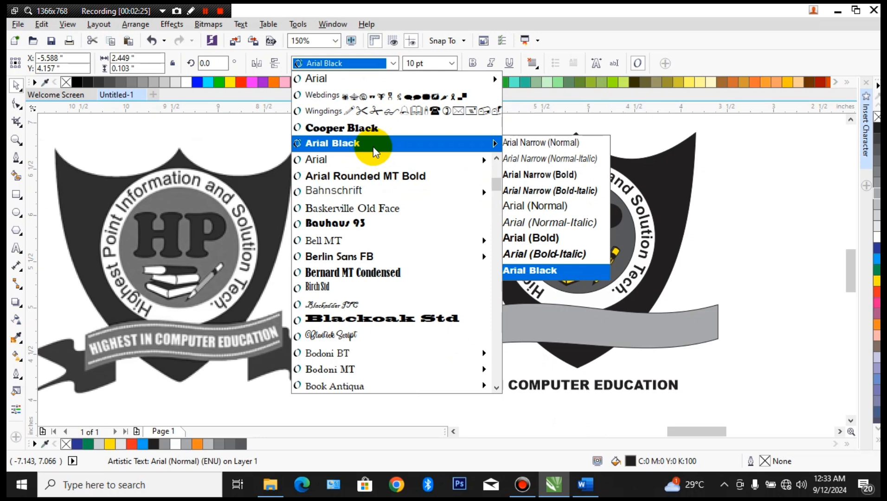
text(impact)
click(358, 157)
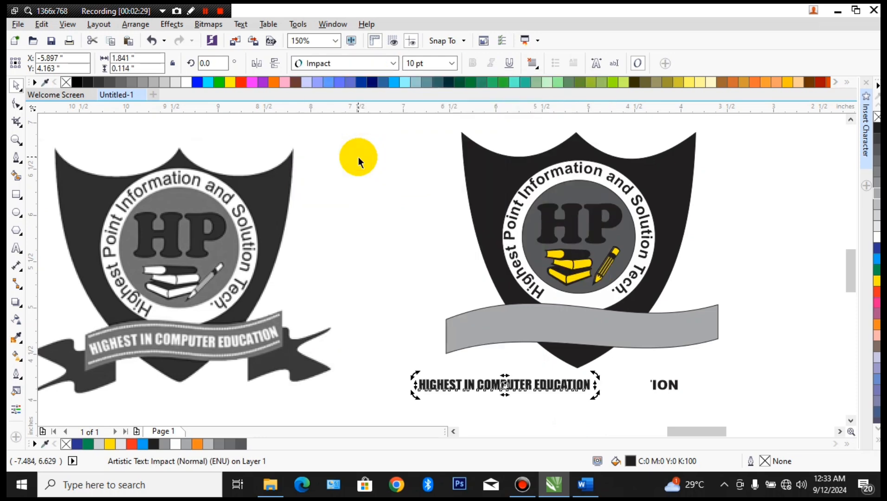
- Move the tagline text to the right so it sits beneath the new shield's lower point
click(541, 381)
click(589, 404)
click(556, 390)
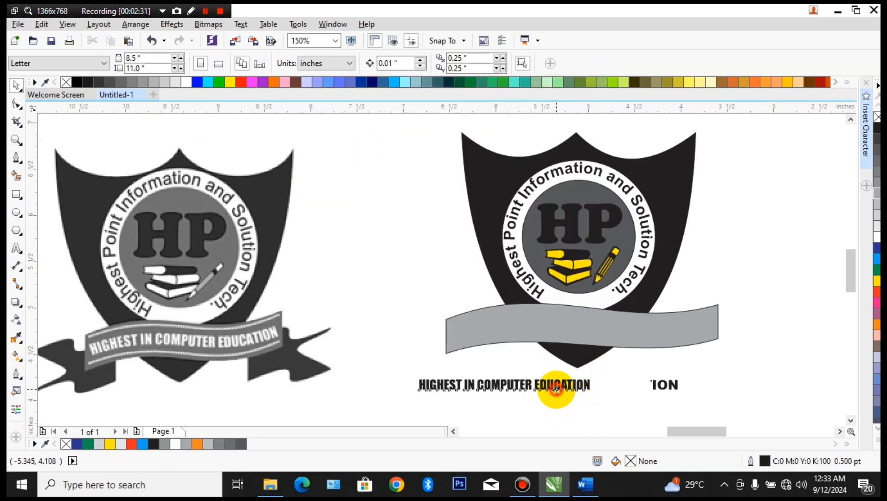
drag(557, 390, 606, 387)
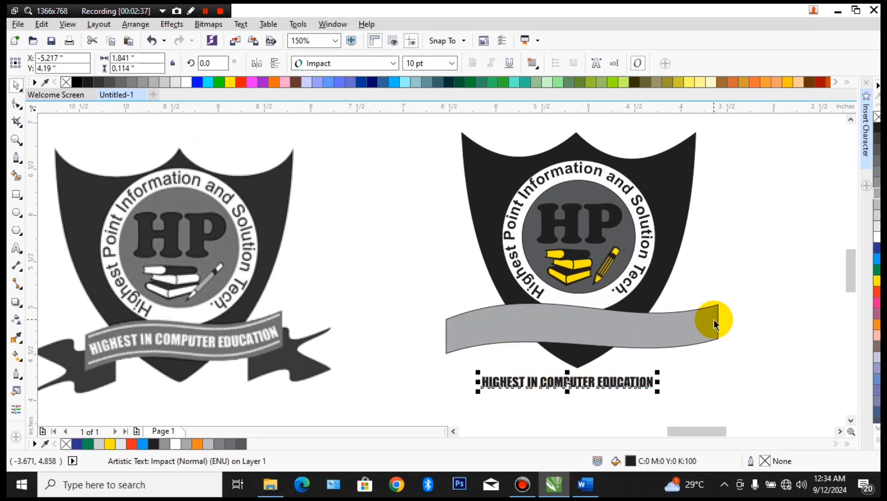
- Try to fit the tagline text to the banner's outline as a path, and undo the fitting
click(246, 24)
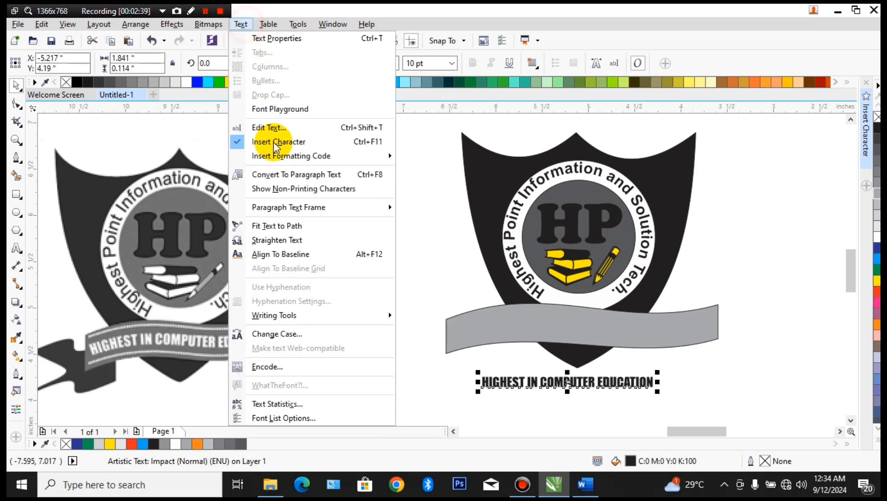
click(278, 225)
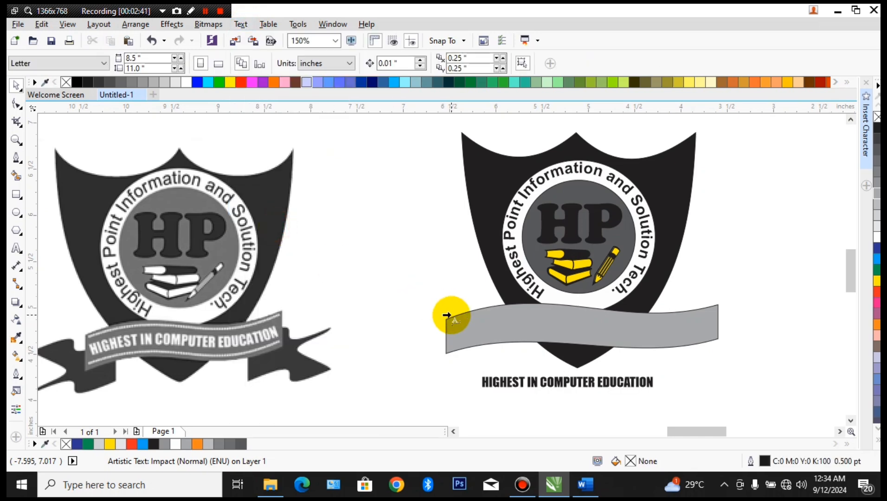
click(577, 325)
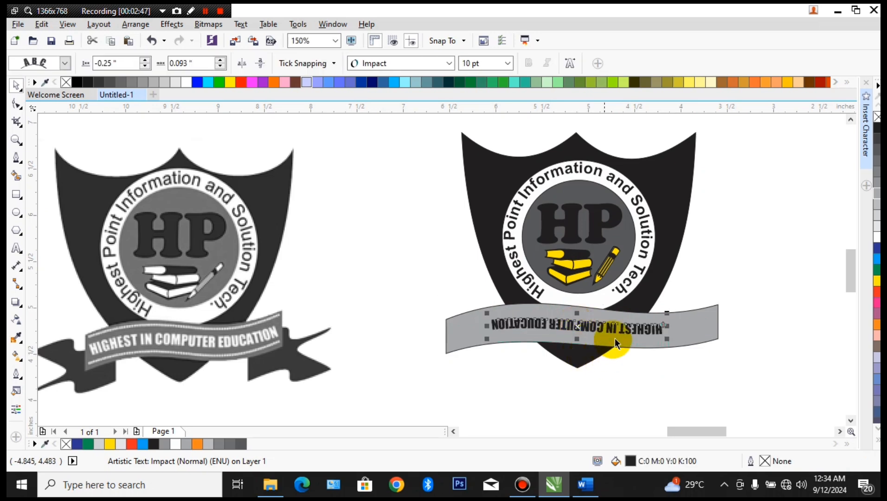
scroll(615, 338, up, 3)
scroll(620, 332, down, 1)
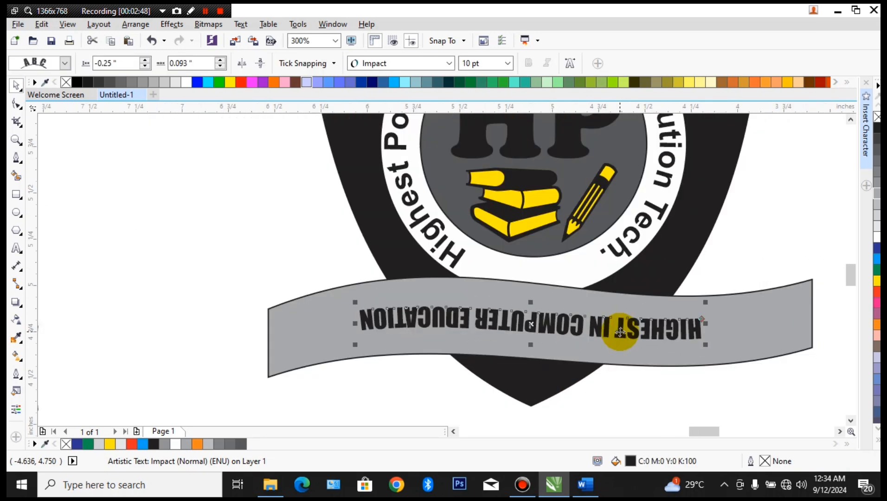
scroll(621, 331, down, 1)
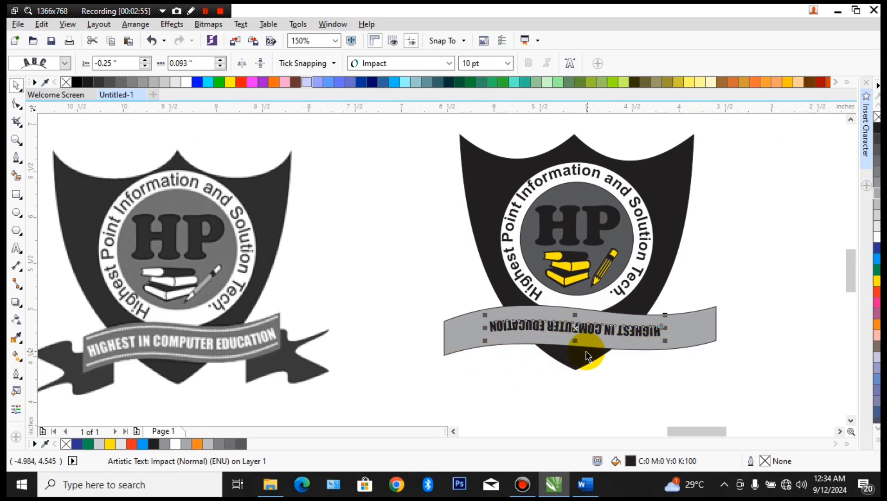
key(ctrl+z)
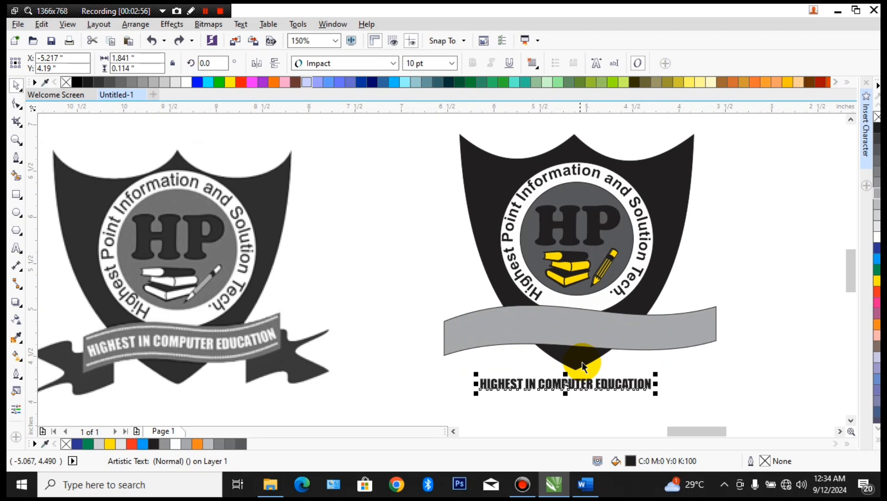
- Narrow the grey banner symmetrically about its centre to about 2.40 inches wide
click(610, 335)
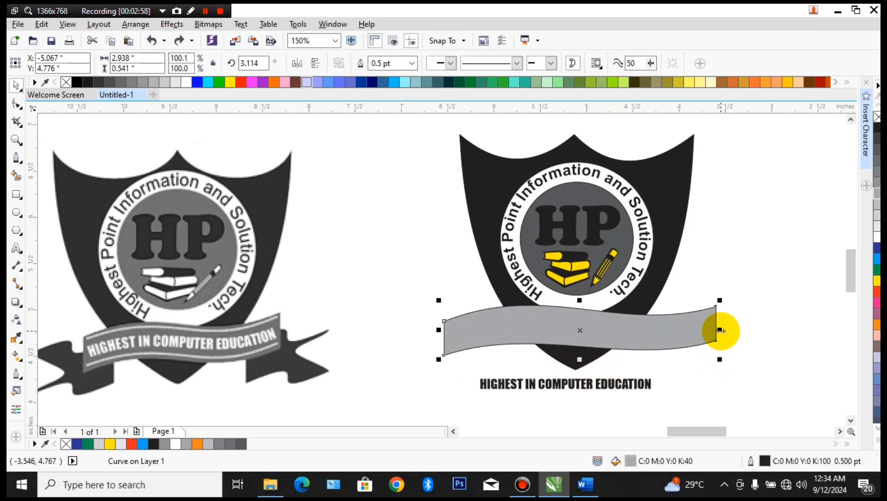
drag(720, 331, 696, 336)
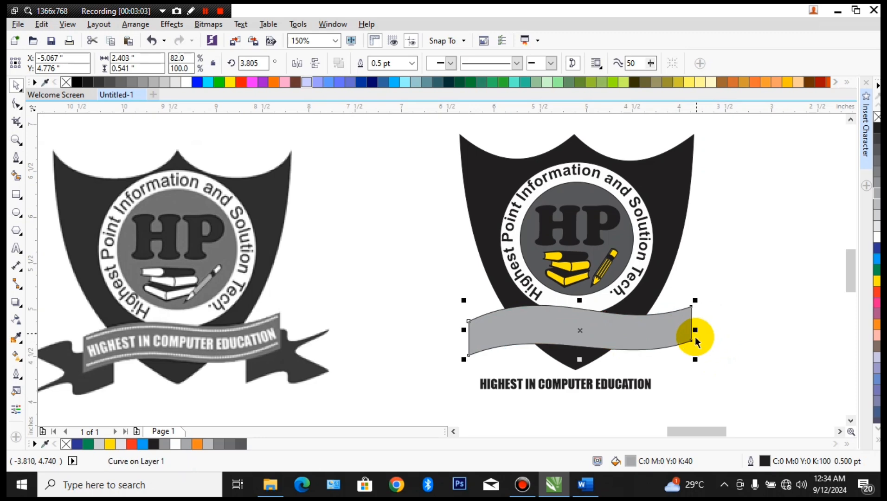
- Draw a straight horizontal line about 2.88 inches long across the banner with the Pen tool, extending past both ends
click(16, 159)
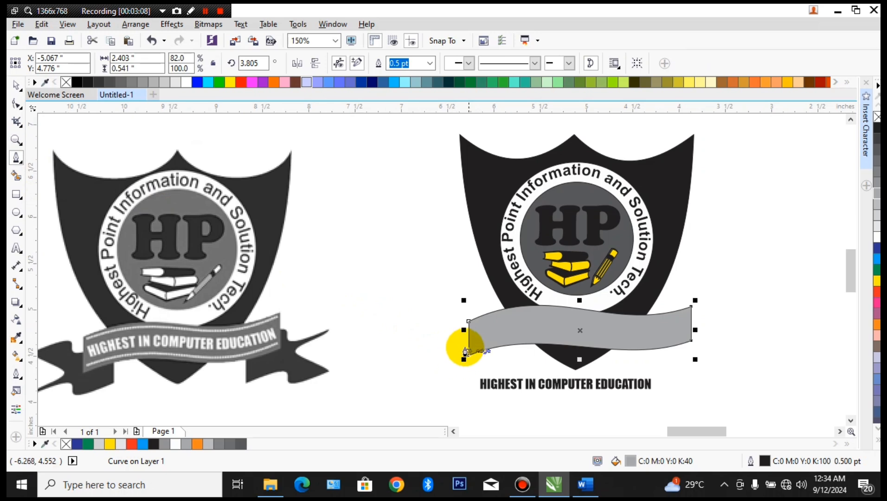
click(444, 338)
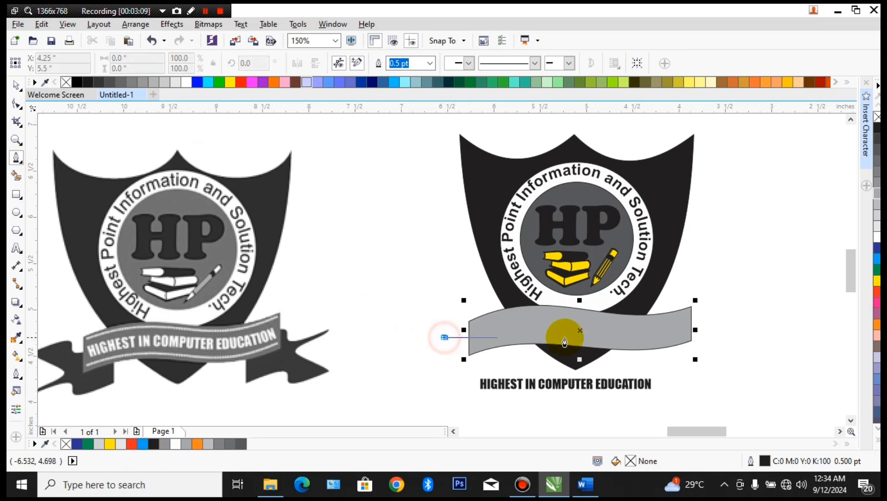
double_click(713, 338)
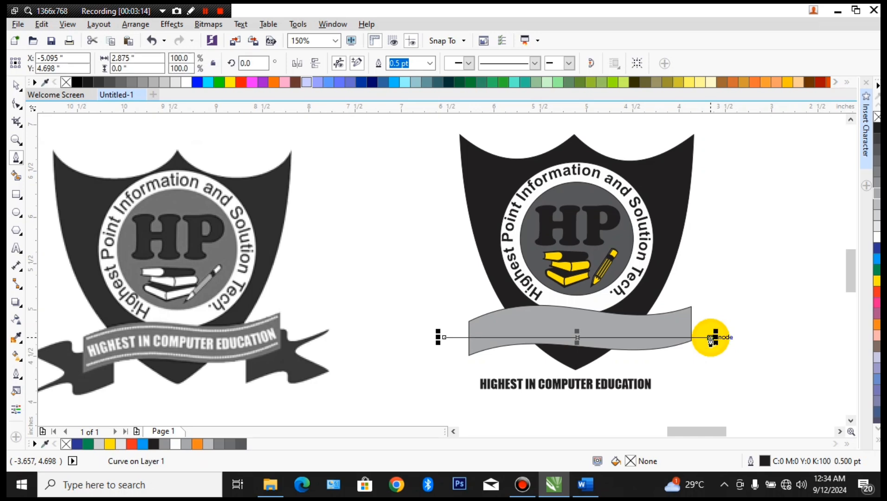
key(space)
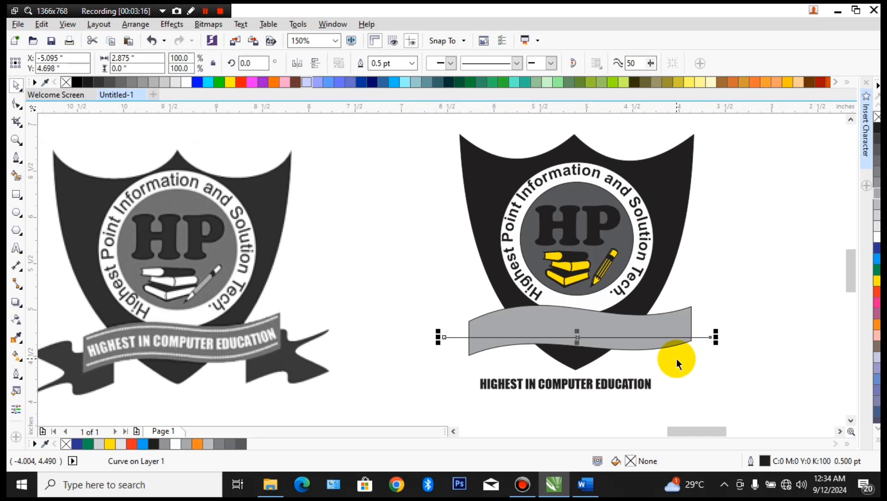
- Shorten the horizontal line at both ends to the banner's width, about 2.40 inches, and move it slightly up within the banner
scroll(443, 339, up, 2)
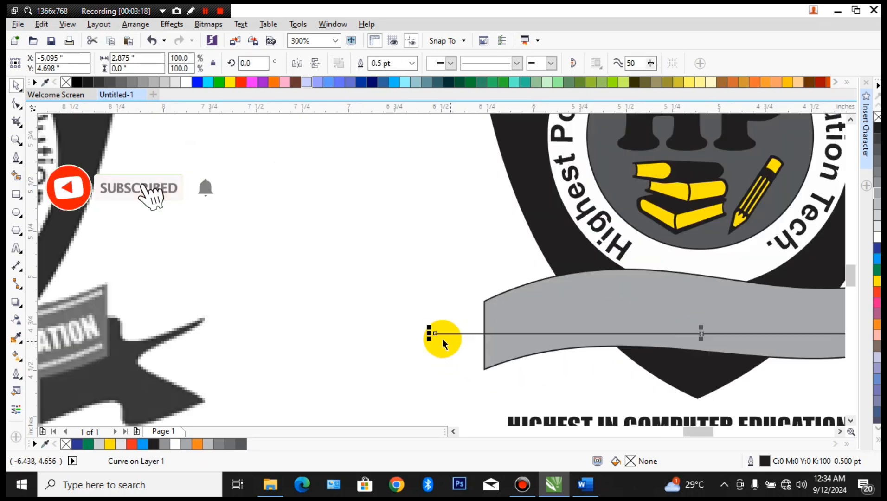
drag(428, 334, 483, 335)
scroll(714, 347, right, 3)
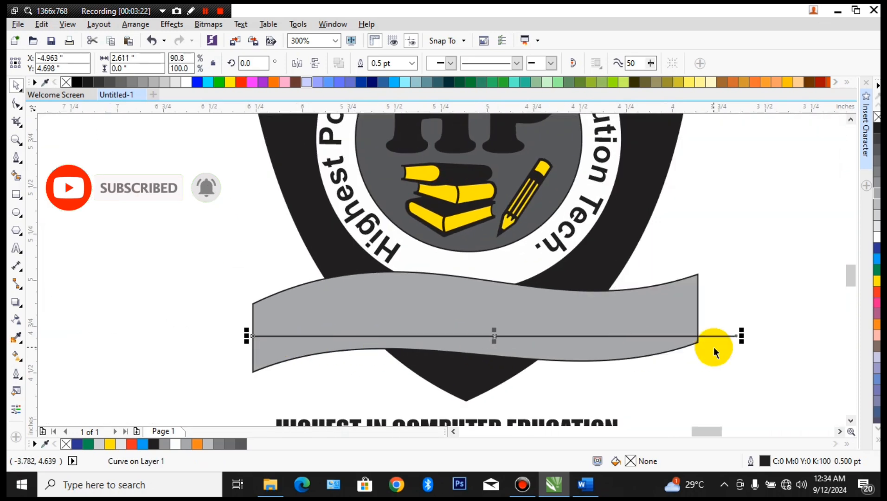
drag(741, 336, 699, 336)
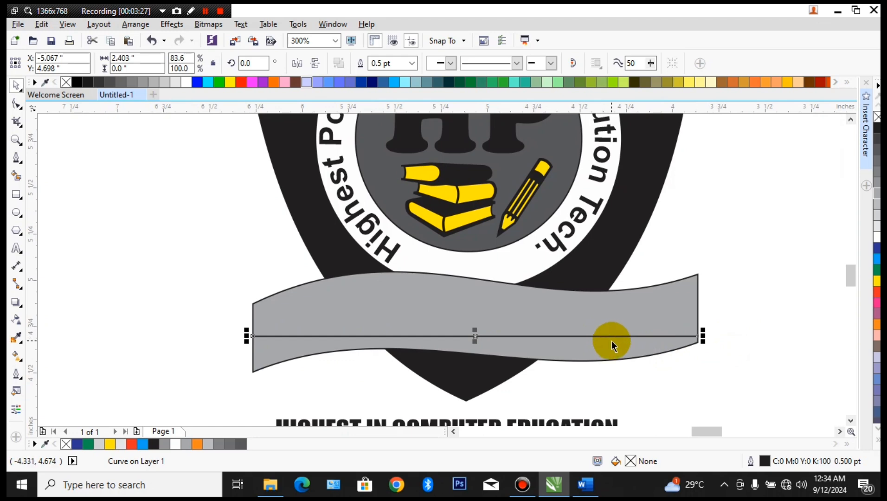
scroll(611, 340, down, 3)
mouse_move(479, 242)
mouse_down()
mouse_move(467, 313)
mouse_move(475, 385)
mouse_move(485, 246)
mouse_move(476, 234)
mouse_up()
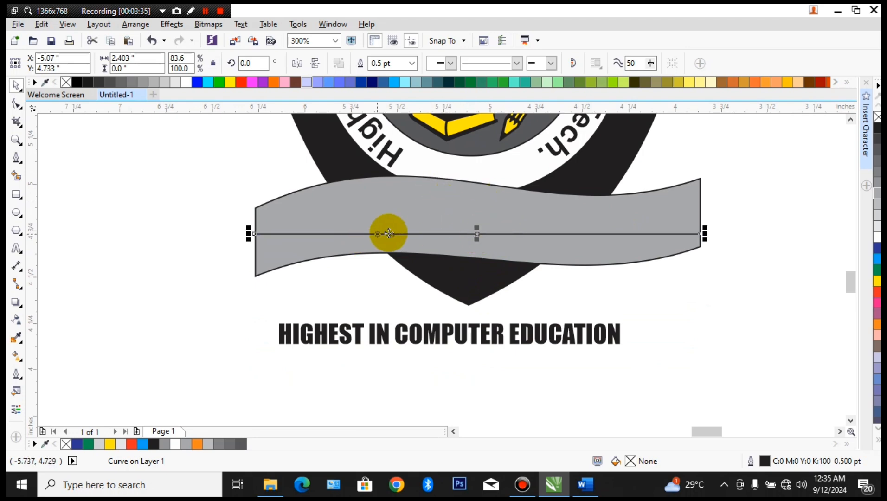
- Convert the horizontal line to a curve and bend it into a wave parallel to the banner's edges, raising its right end
click(17, 103)
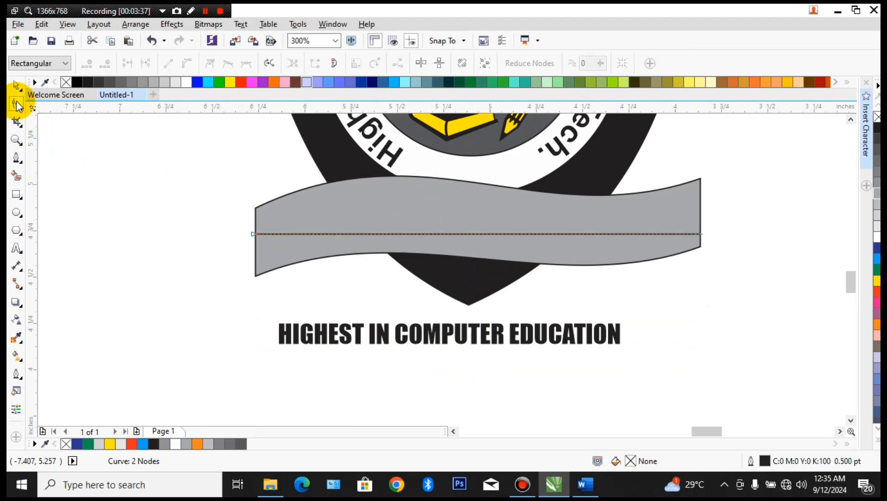
click(449, 234)
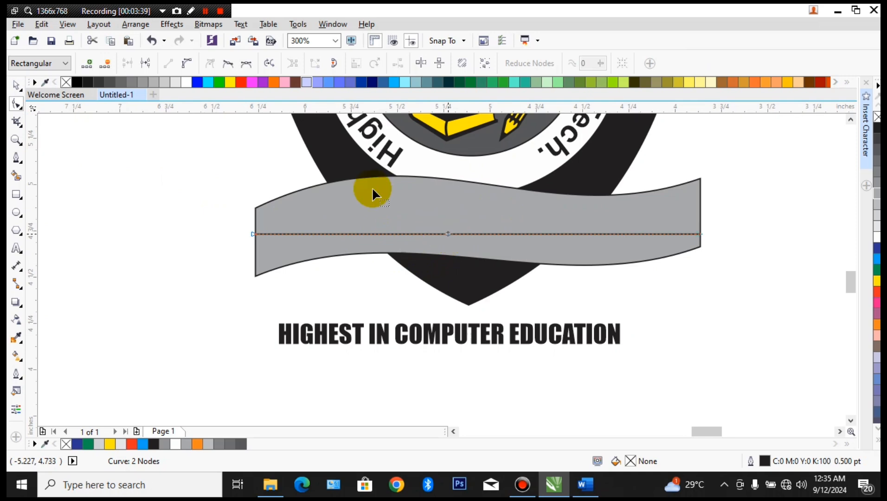
click(187, 62)
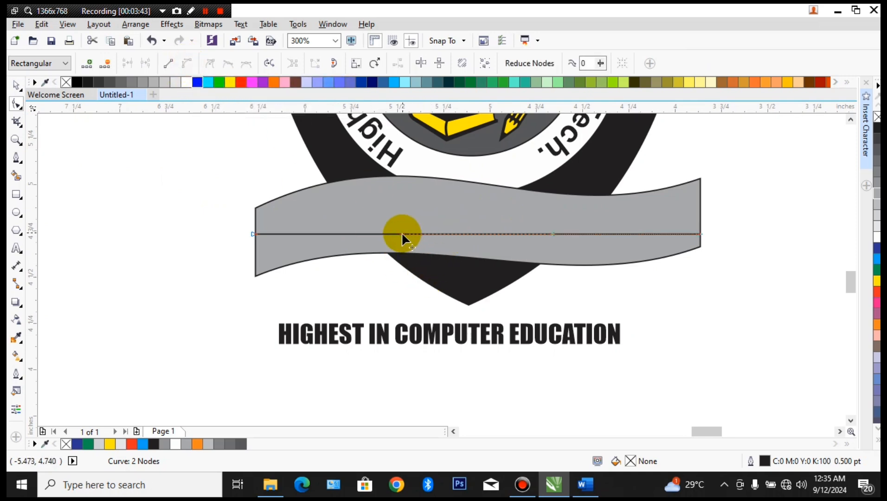
drag(402, 234, 407, 183)
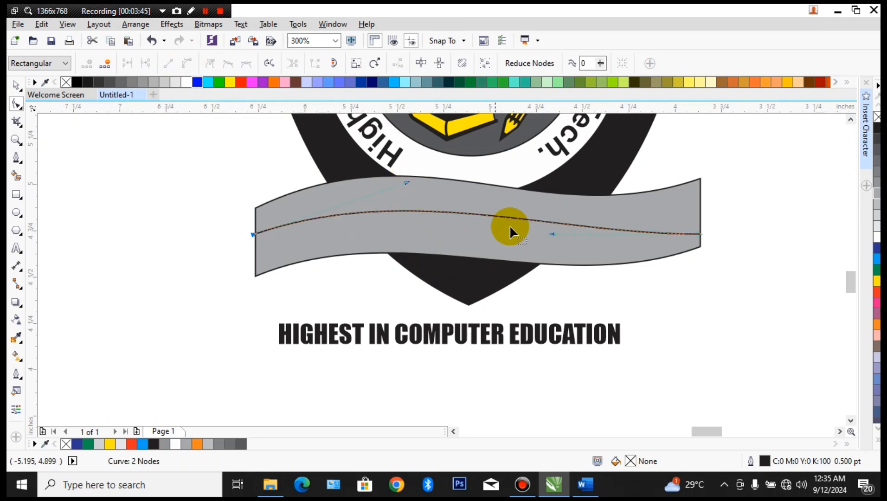
drag(548, 235, 528, 251)
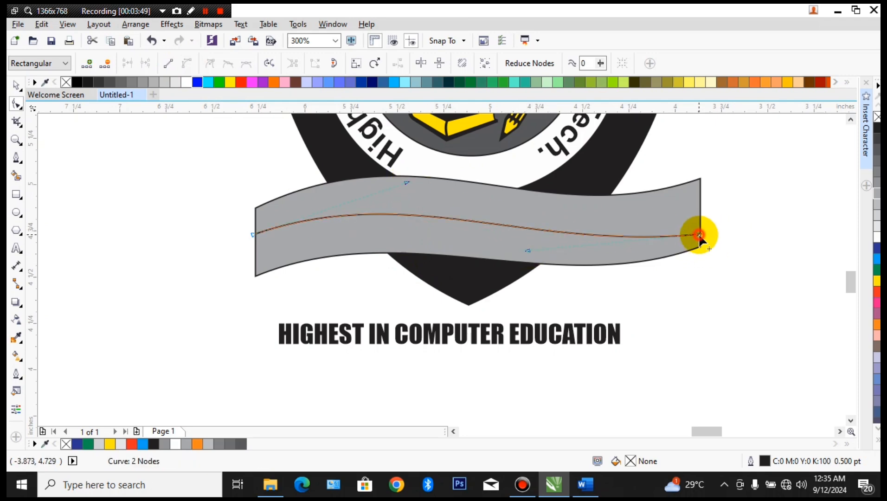
drag(699, 236, 702, 224)
drag(531, 243, 522, 263)
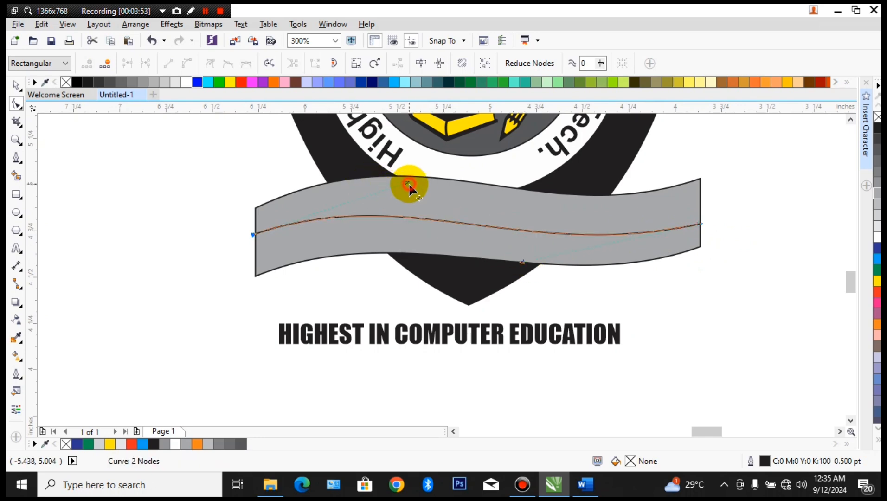
drag(408, 182, 406, 173)
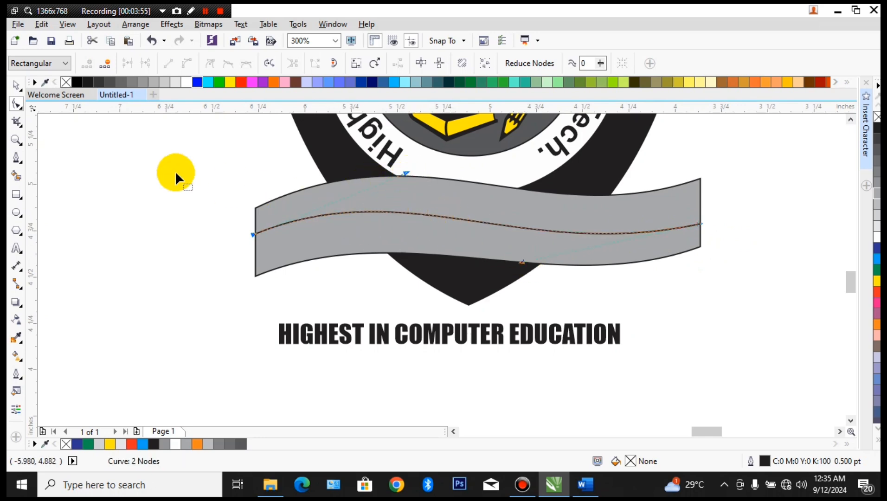
- Move the wavy line off the banner to below the tagline text
click(16, 85)
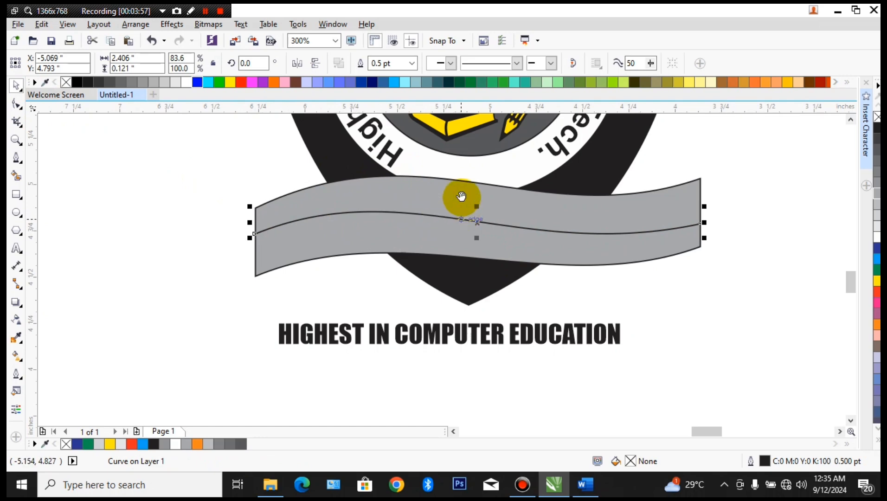
scroll(464, 199, down, 1)
drag(482, 185, 476, 369)
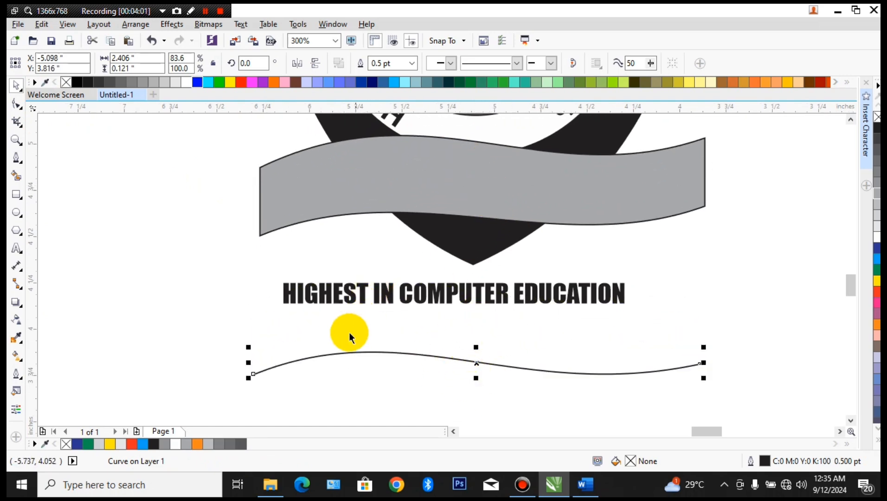
- Fit the tagline text HIGHEST IN COMPUTER EDUCATION to the wavy line, starting a little in from its left end
click(355, 301)
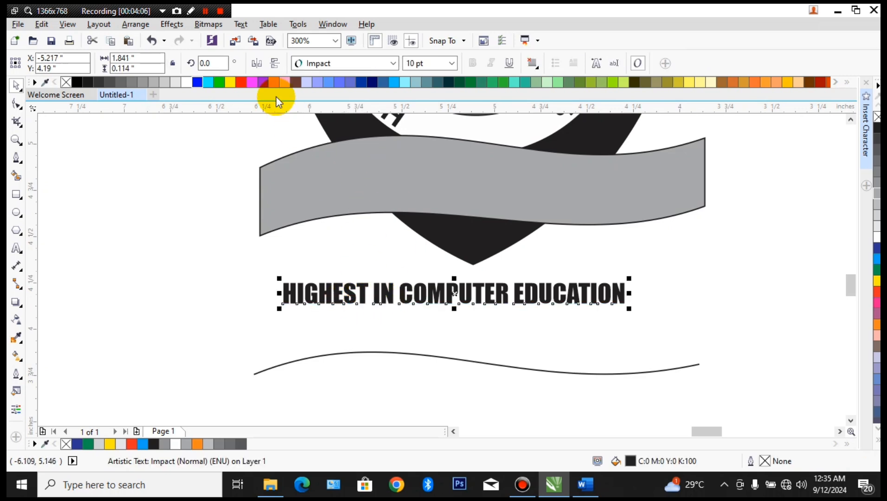
click(249, 26)
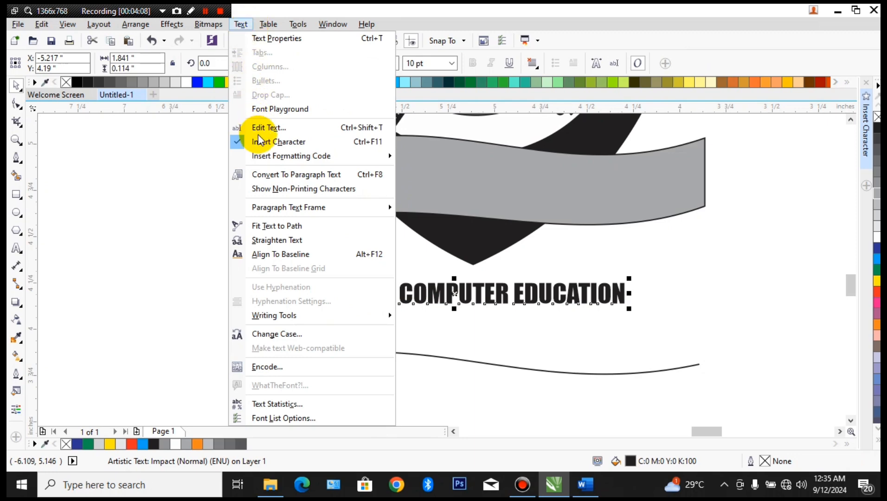
click(278, 226)
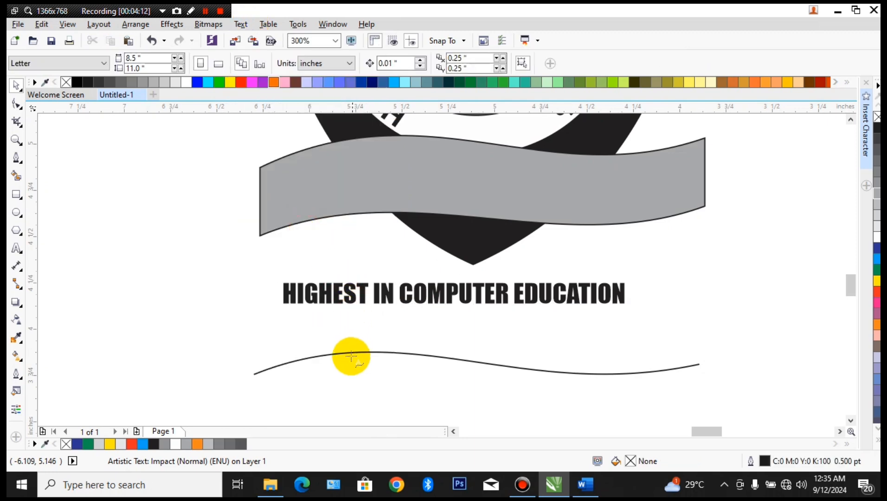
click(299, 358)
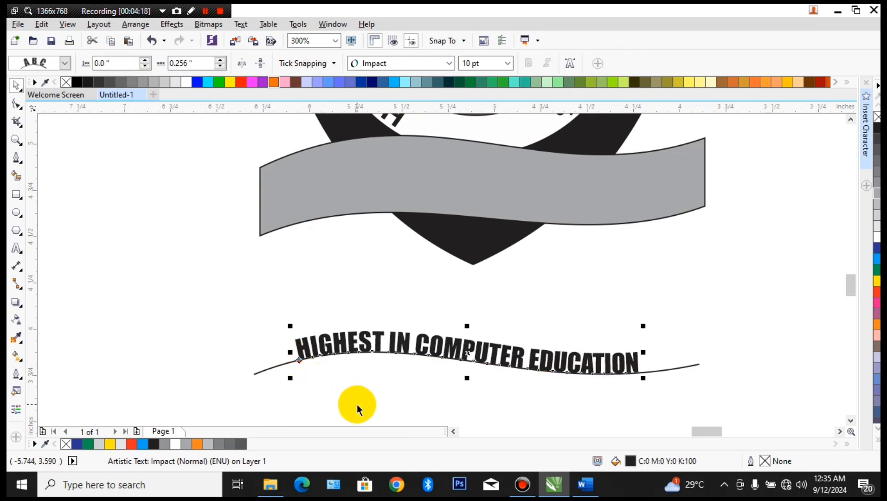
- Move the curved tagline together with its wavy path onto the middle of the grey banner
click(380, 396)
click(343, 355)
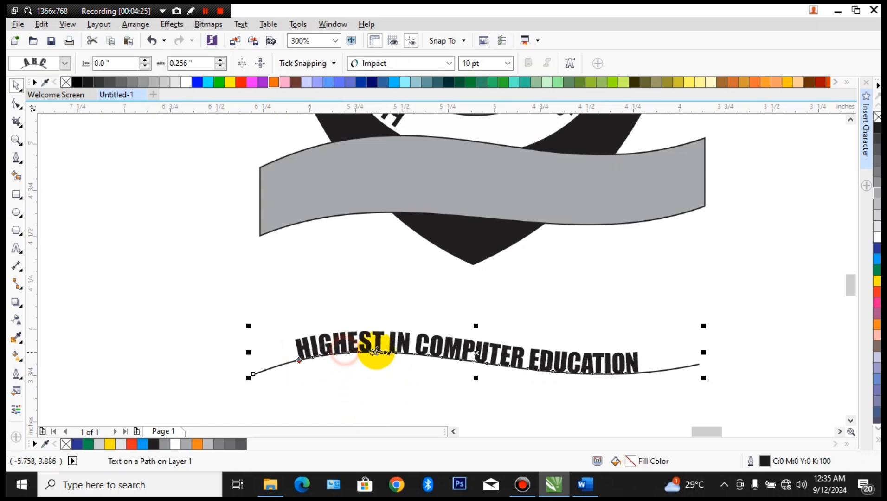
drag(377, 351, 389, 180)
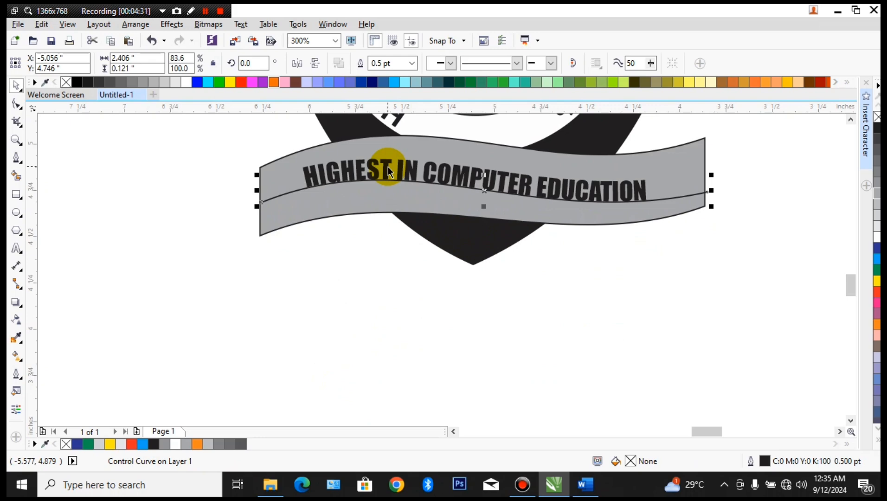
- Select only the tagline text on the path and choose a font size of 10 pt
click(388, 166)
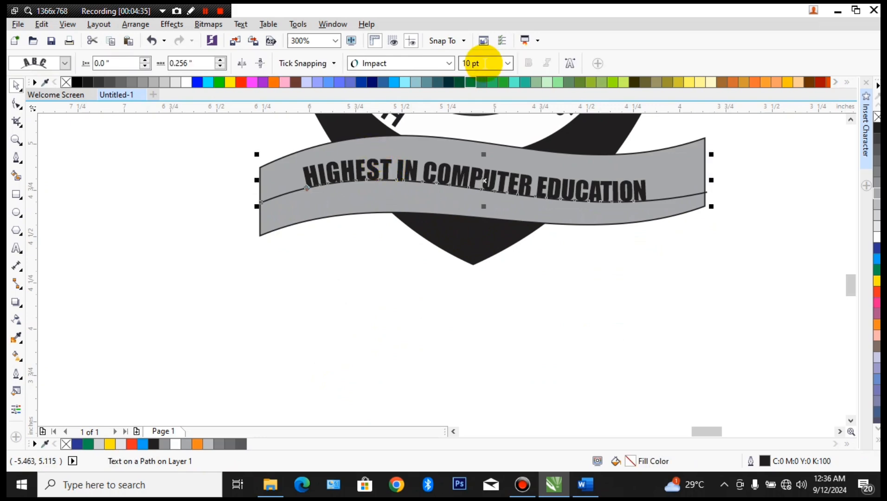
click(384, 165)
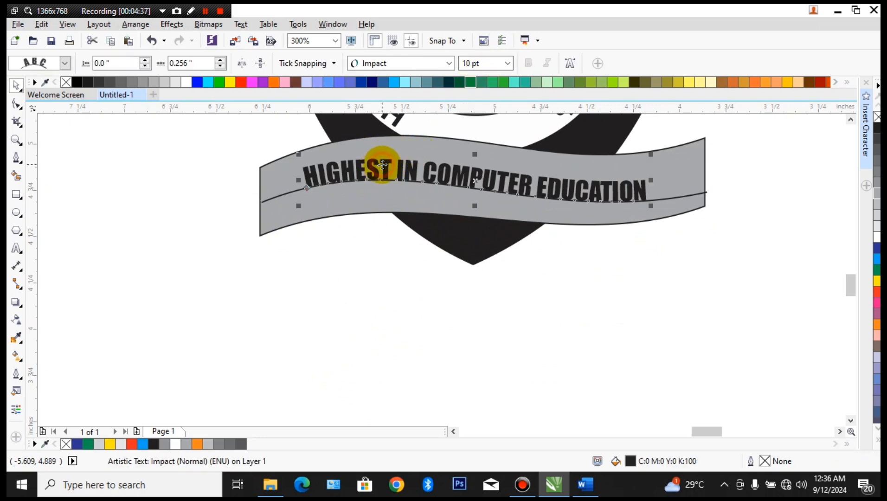
click(510, 64)
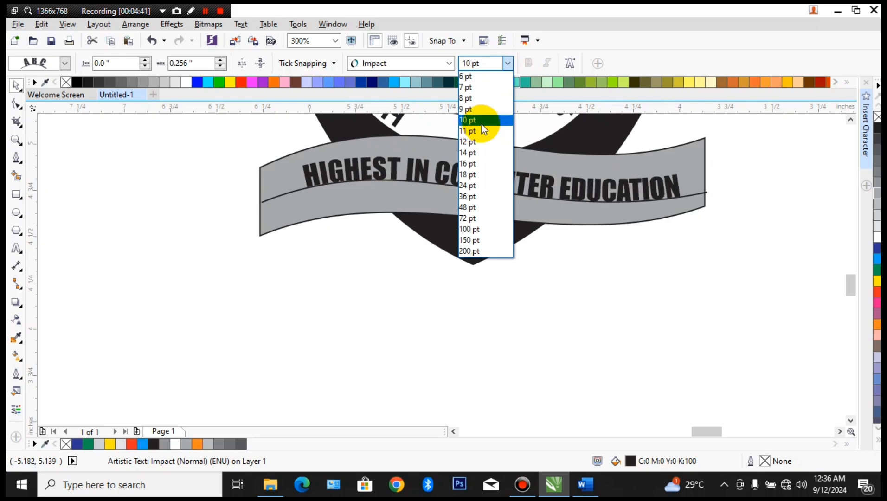
click(480, 121)
- Select the wavy control curve under the tagline and remove its outline
scroll(542, 244, down, 3)
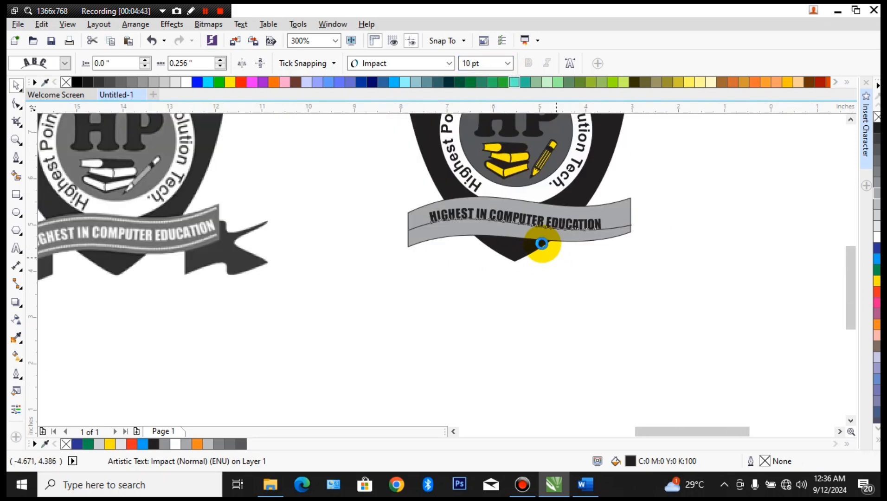
scroll(542, 244, down, 2)
scroll(542, 243, up, 4)
click(381, 288)
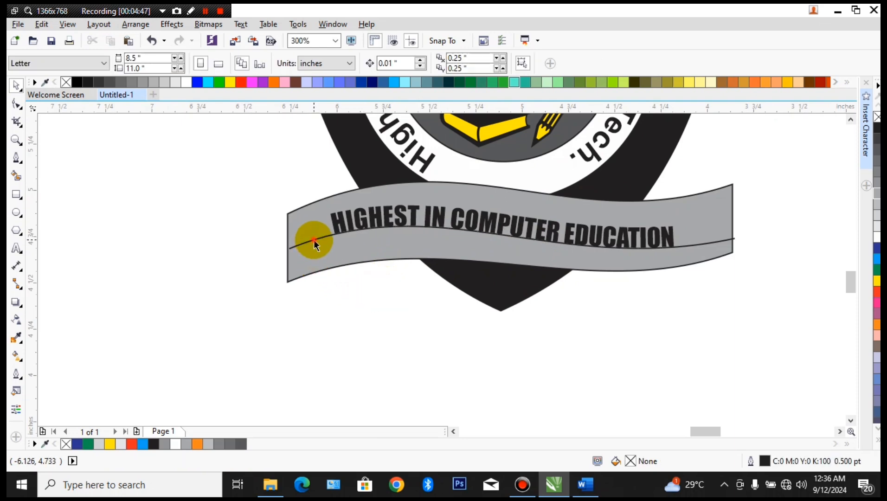
click(314, 240)
ctrl+click(315, 240)
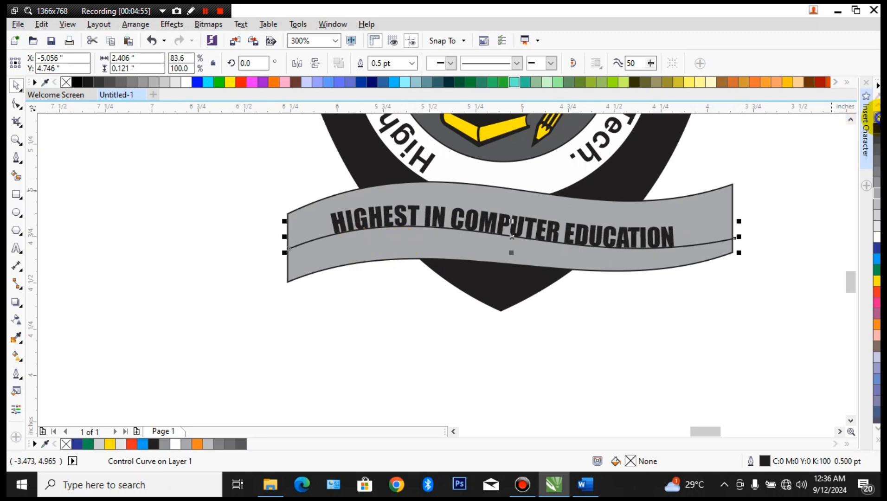
right_click(877, 117)
click(653, 333)
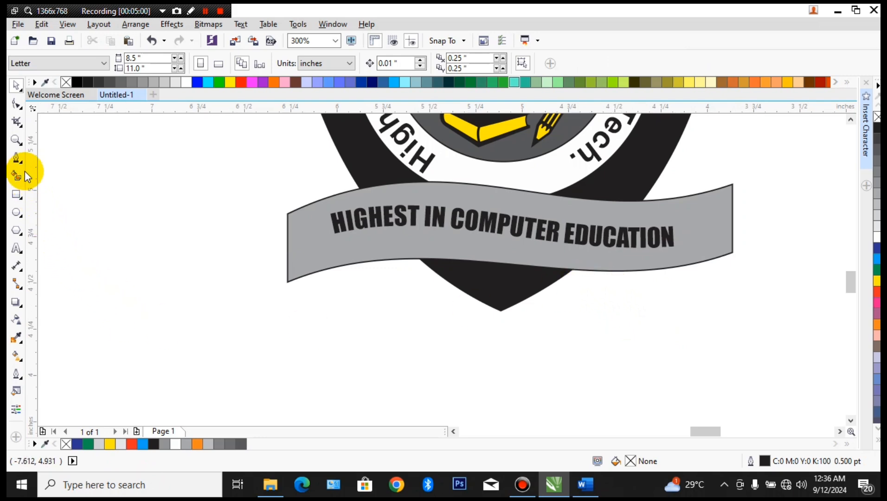
- Draw a straight horizontal line across the banner with the Pen tool and shorten it to the banner's width, about 2.40 inches
click(16, 158)
click(266, 222)
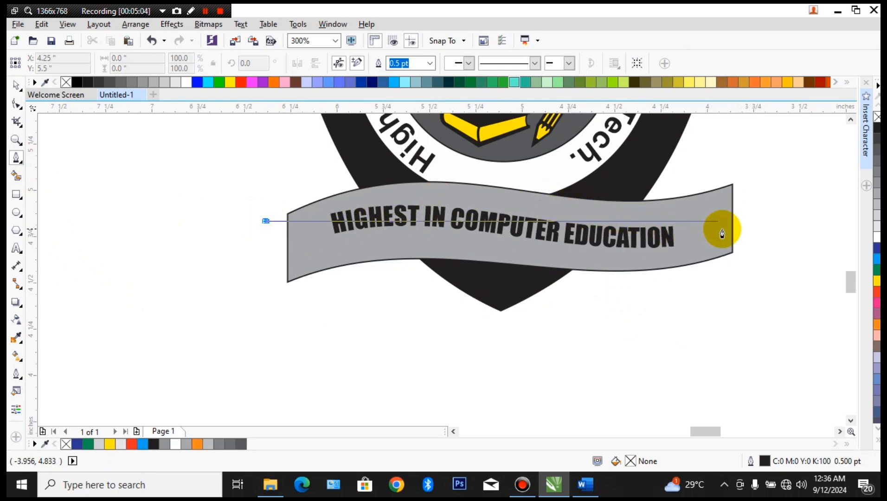
double_click(738, 228)
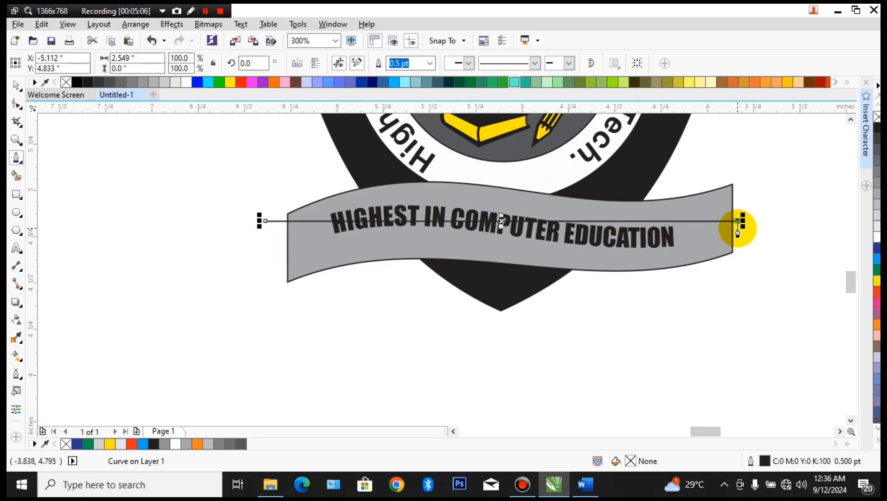
key(space)
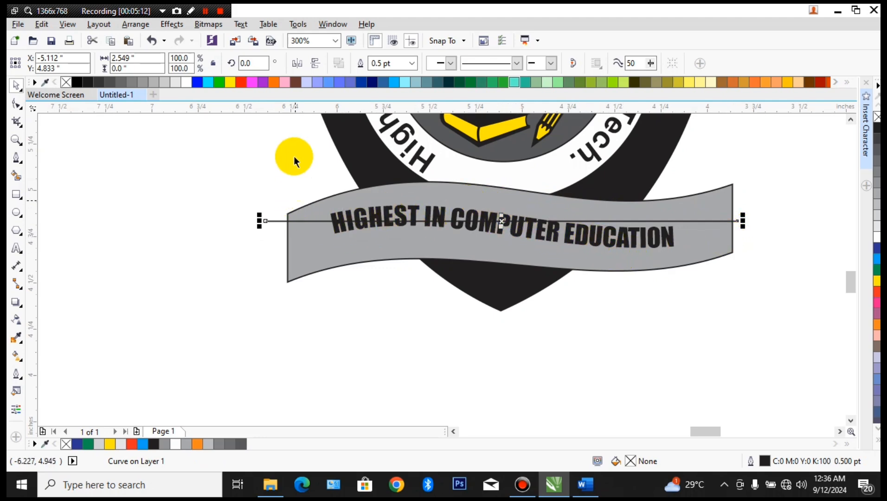
drag(260, 222, 281, 221)
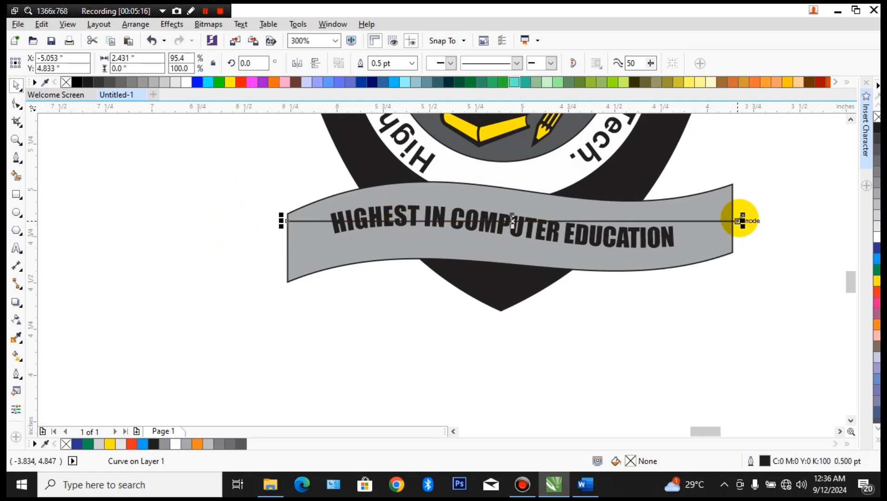
drag(743, 221, 738, 221)
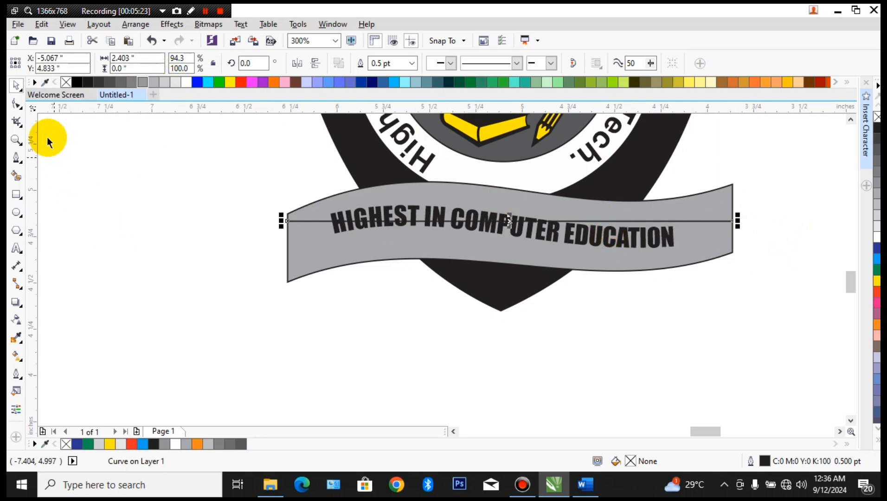
- Convert the straight line to a curve, bend it to follow the banner's upper edge, and nudge it slightly down
click(17, 104)
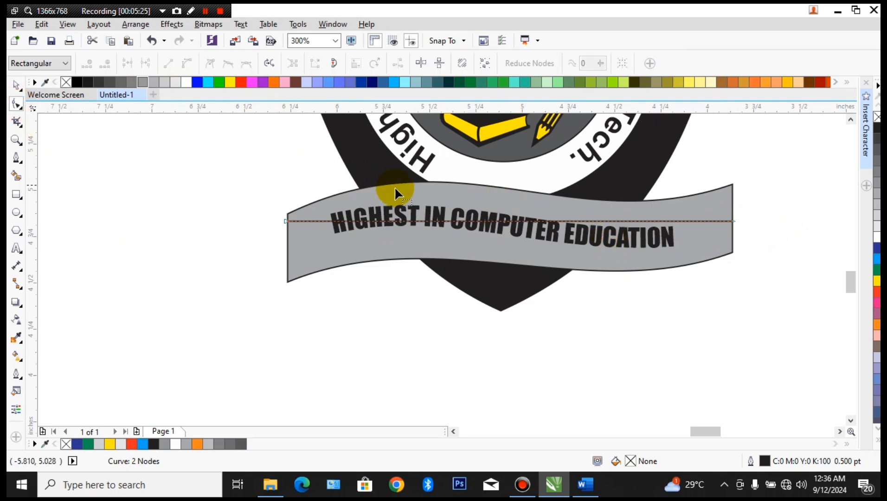
click(548, 222)
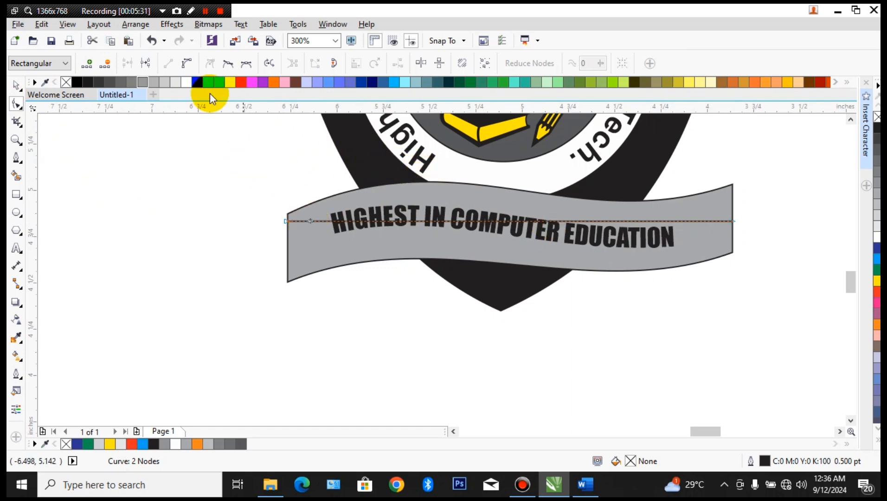
click(188, 61)
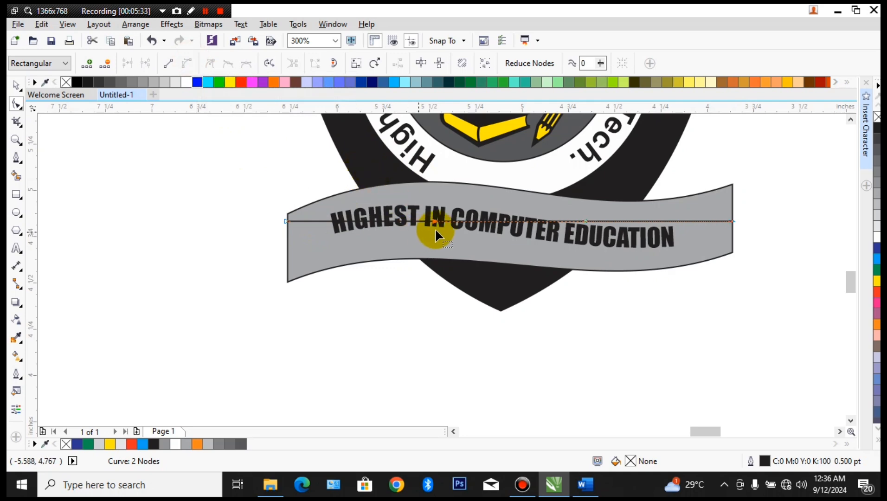
drag(432, 220, 435, 152)
drag(583, 225, 552, 236)
mouse_move(732, 222)
mouse_down()
mouse_move(734, 230)
mouse_move(733, 204)
mouse_up()
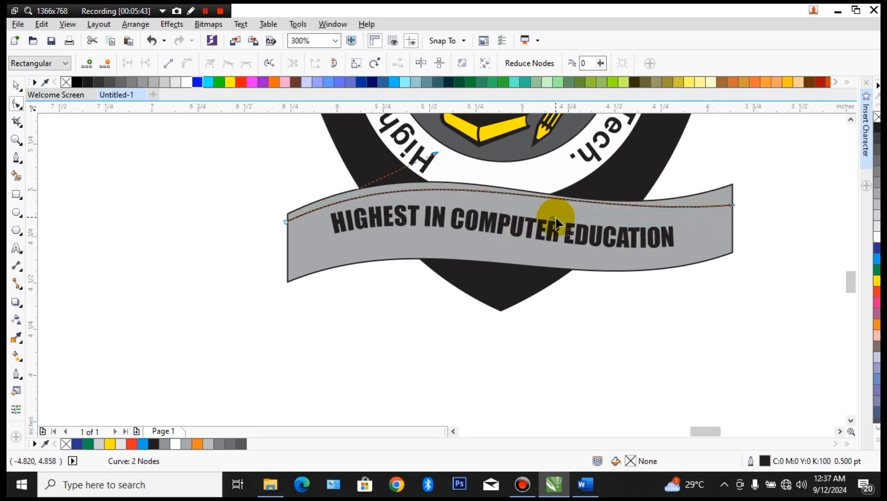
drag(552, 227, 546, 235)
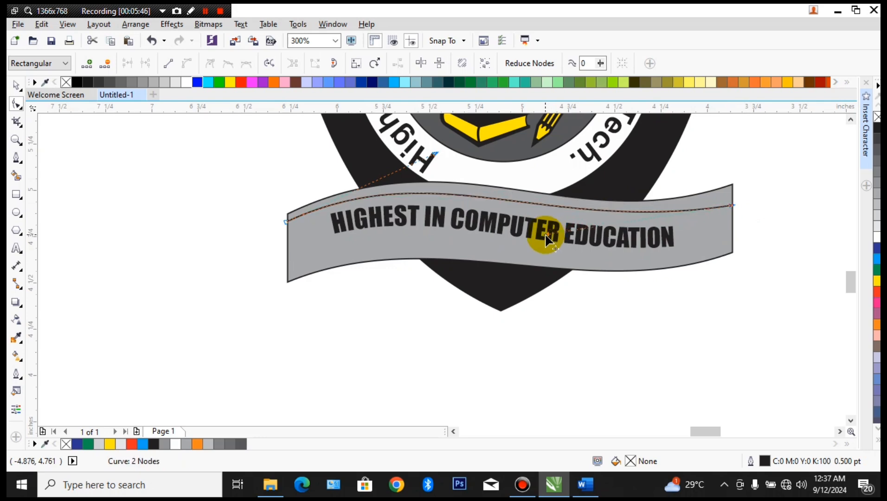
key(space)
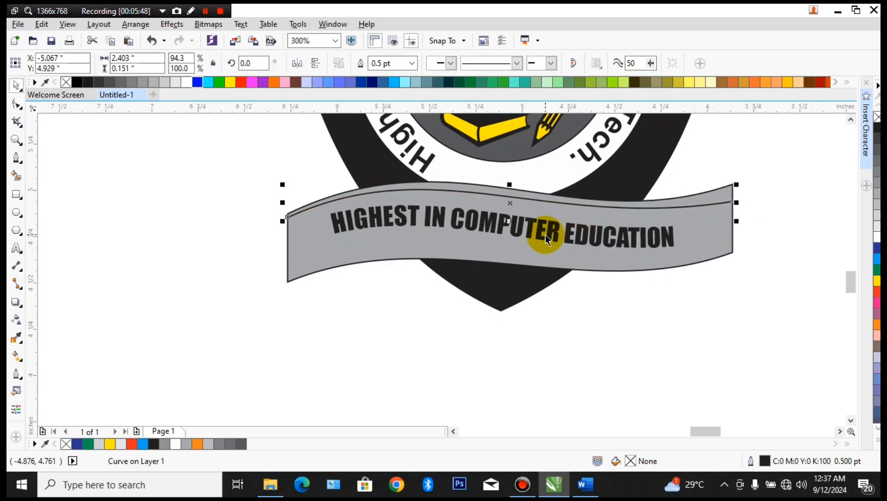
key(Down)
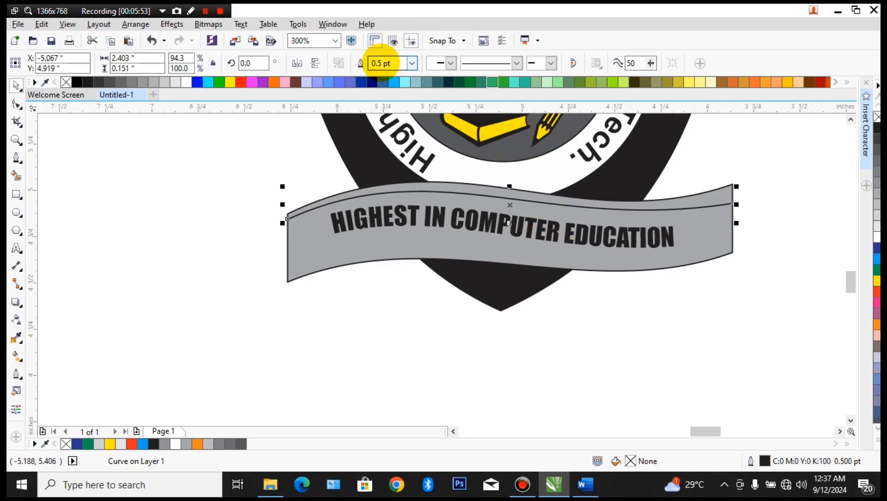
- Set the wavy line's outline width to 0.75 pt and give it a short-dash line style
click(412, 63)
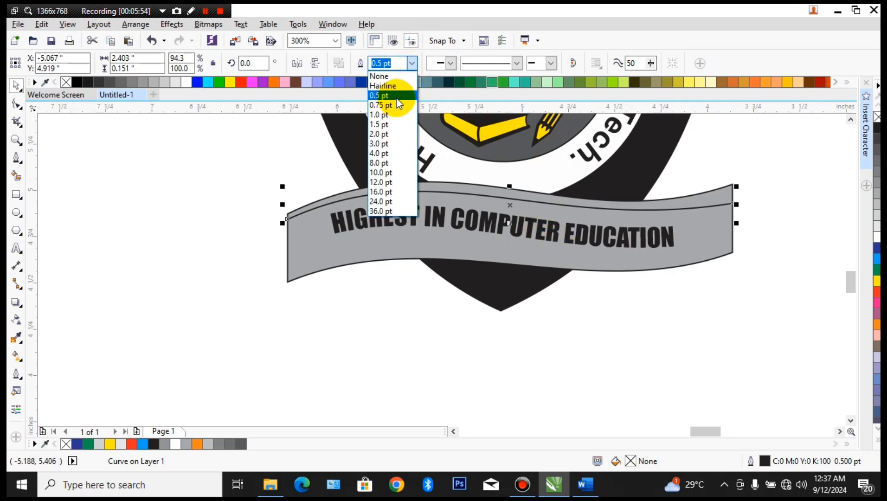
click(397, 106)
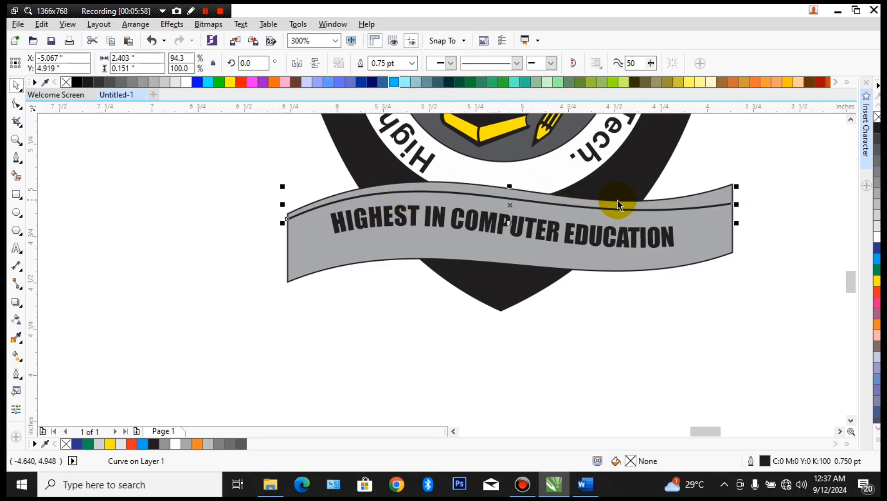
click(518, 64)
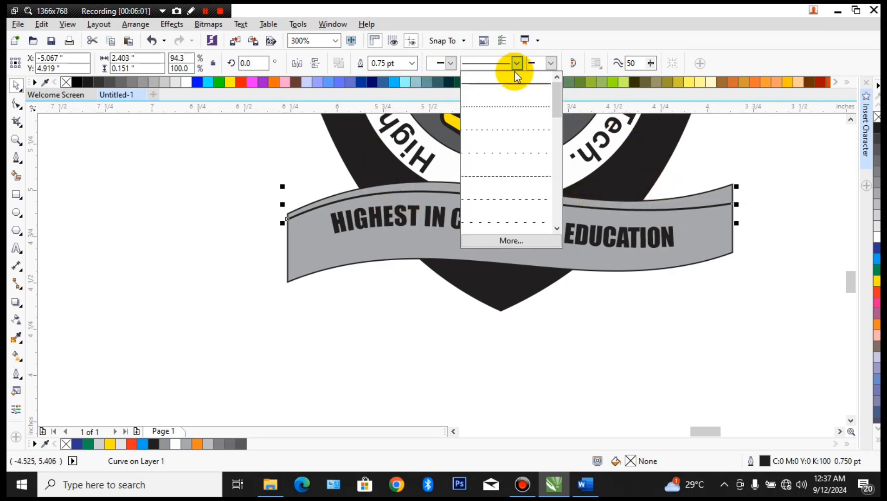
click(525, 176)
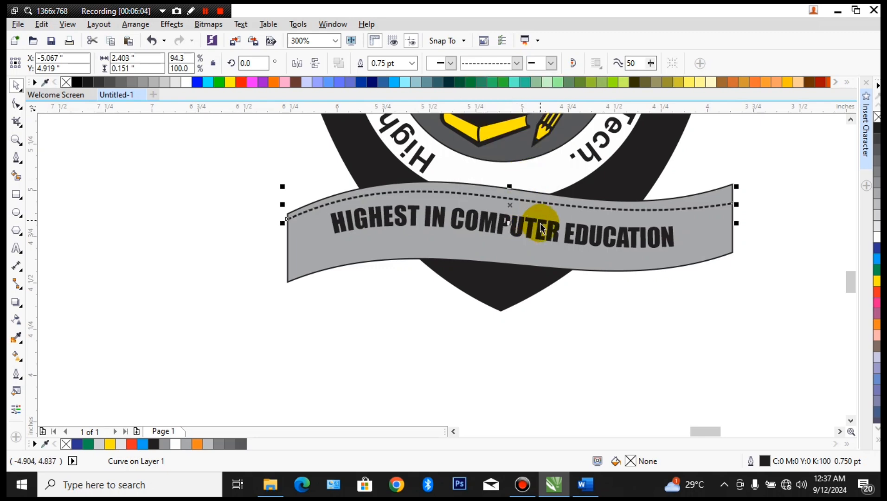
- Thicken the dashed line to 1.0 pt and colour its outline white
scroll(541, 223, down, 2)
scroll(273, 227, up, 2)
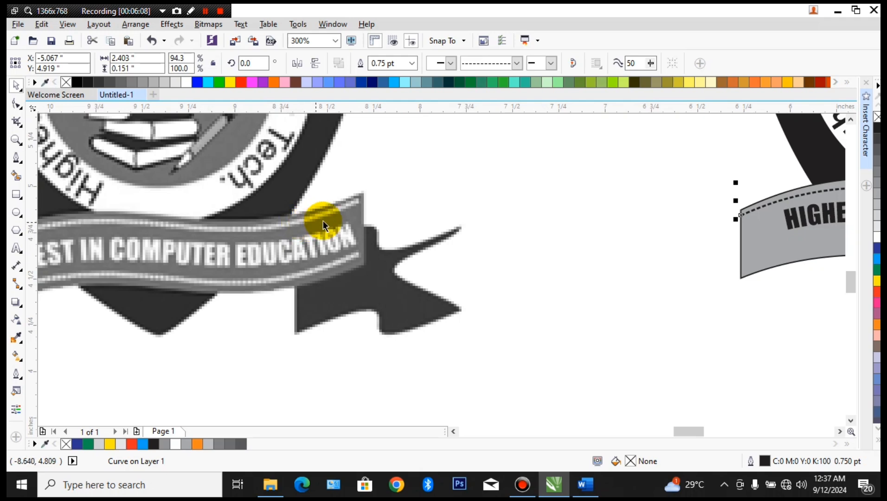
scroll(323, 220, down, 2)
scroll(486, 262, up, 2)
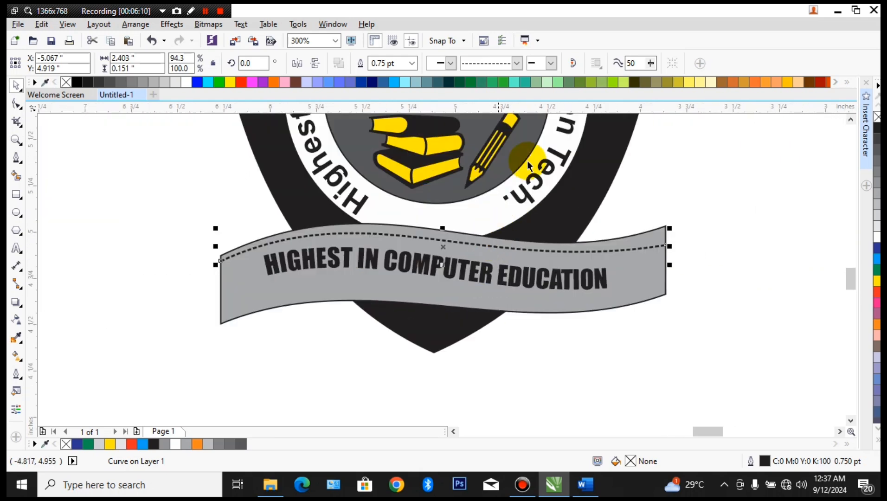
click(412, 64)
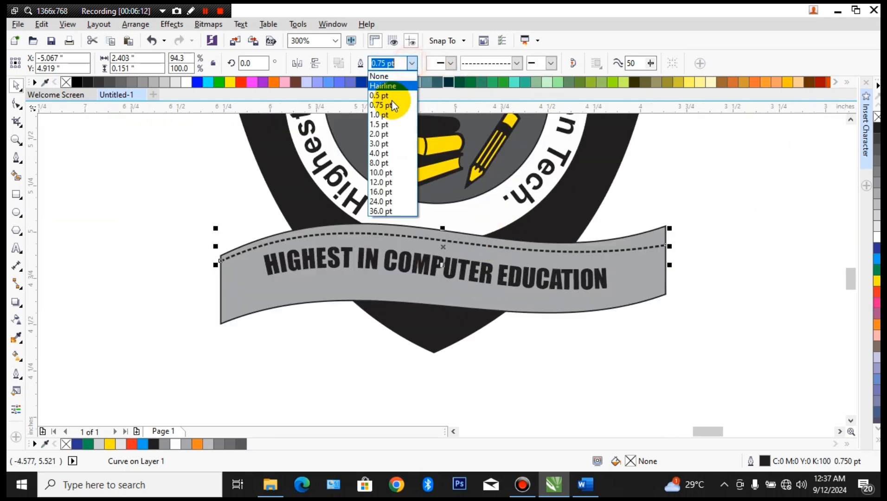
click(389, 111)
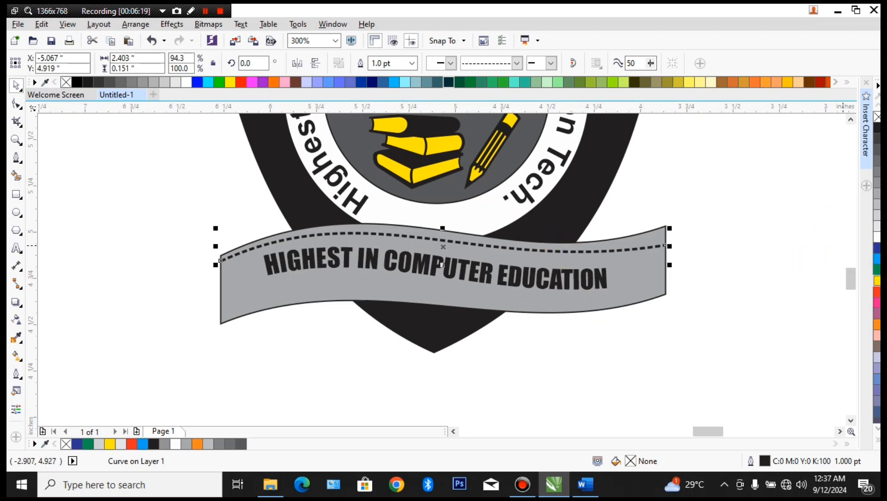
right_click(877, 281)
right_click(877, 250)
right_click(877, 259)
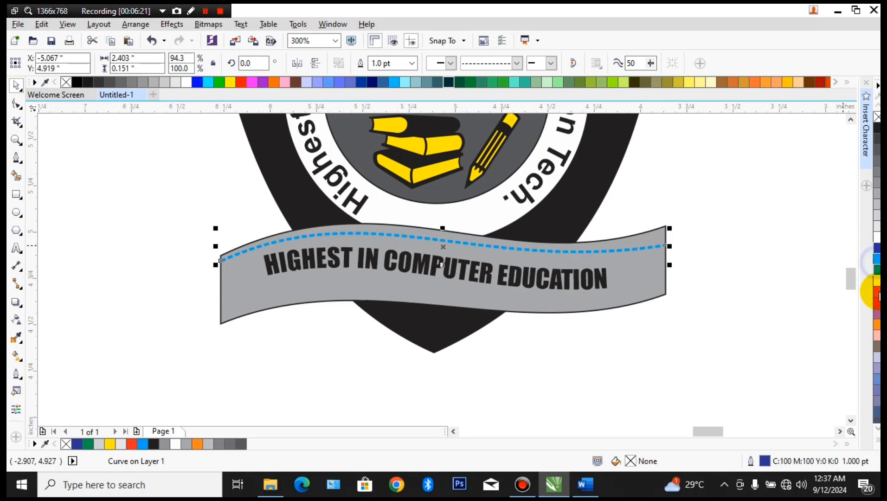
right_click(877, 293)
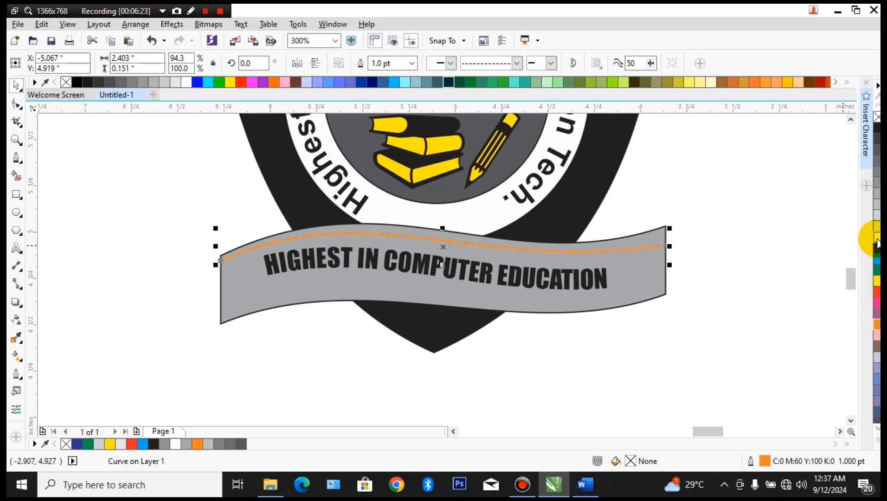
right_click(878, 234)
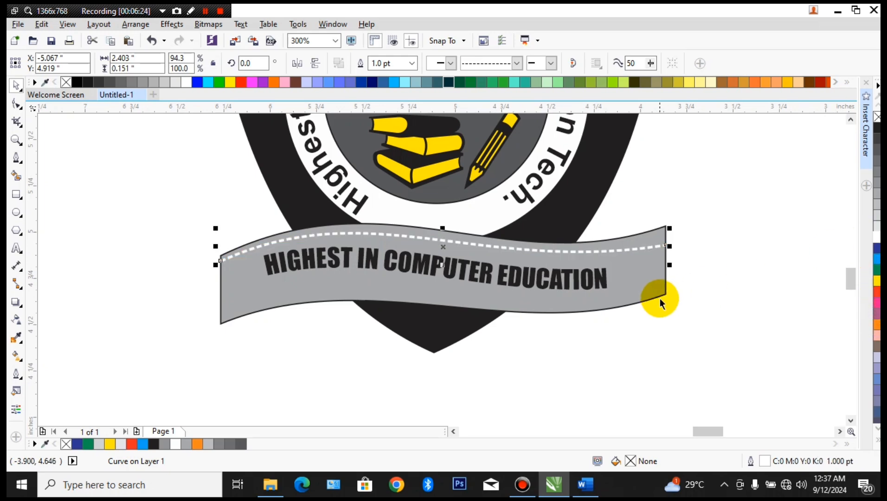
- Duplicate the white dashed line onto the banner's lower edge and reshape the copy to follow that edge
key(ctrl+d)
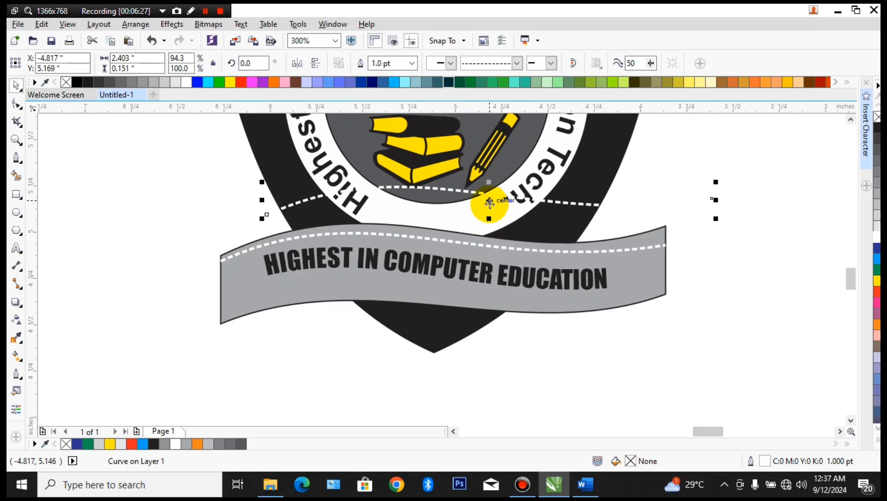
drag(490, 202, 483, 300)
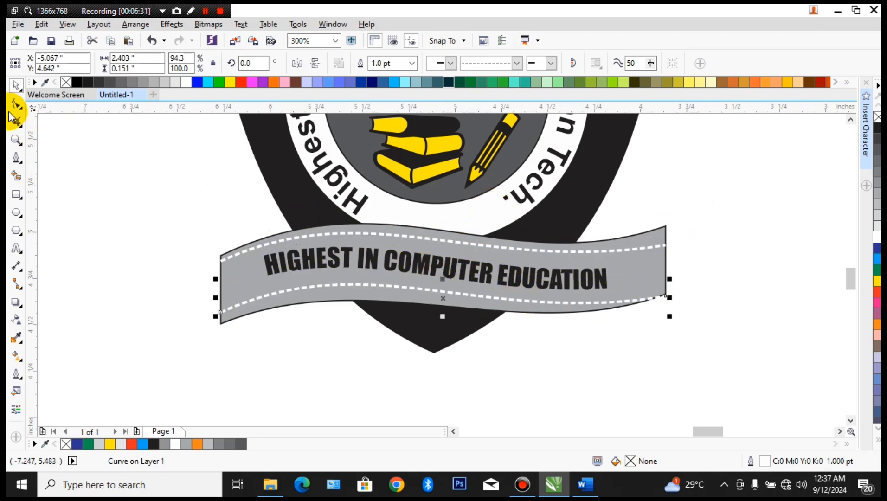
click(12, 104)
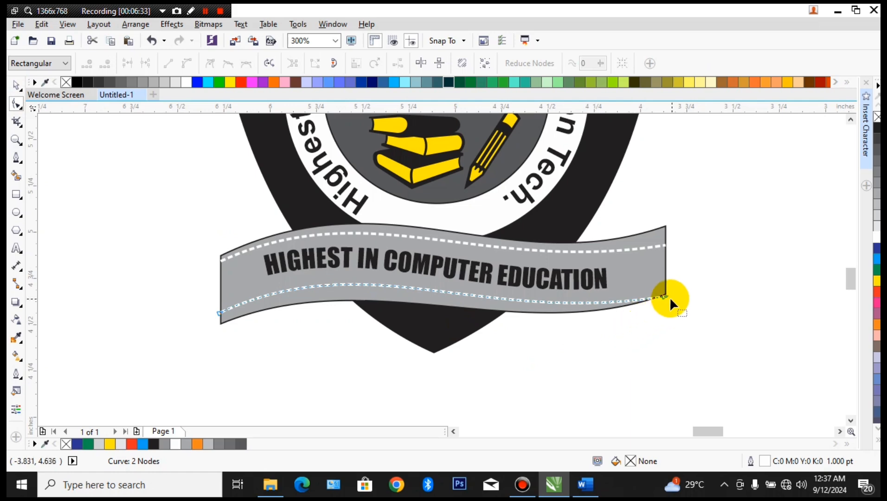
drag(667, 298, 666, 285)
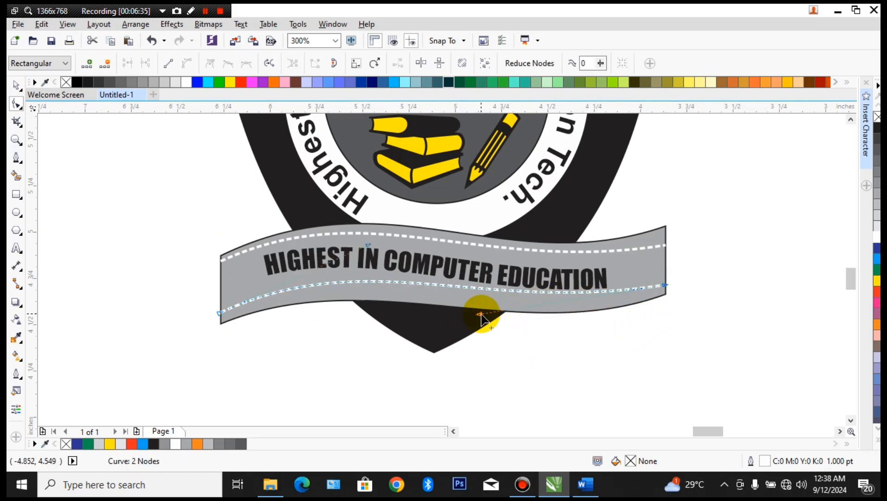
drag(481, 315, 481, 334)
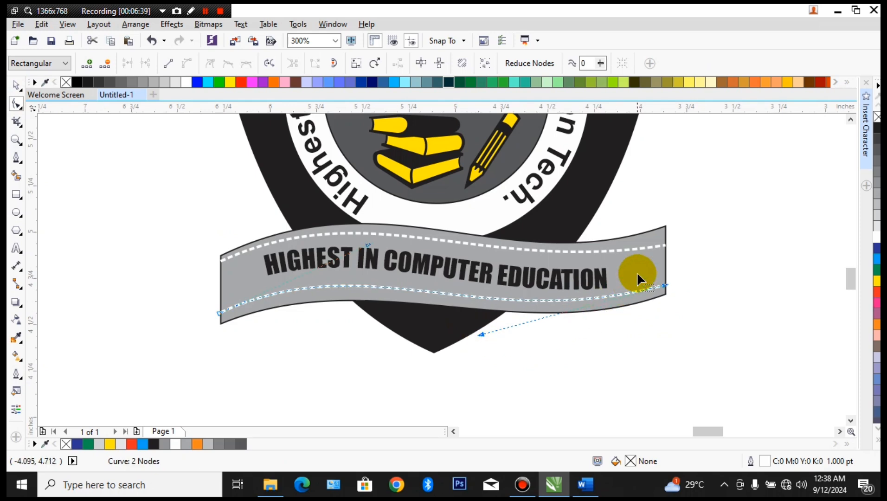
- Adjust the end nodes and curve handles of the upper dashed line so it runs parallel to the banner's upper edge
click(657, 247)
drag(666, 245, 666, 239)
drag(481, 269, 480, 283)
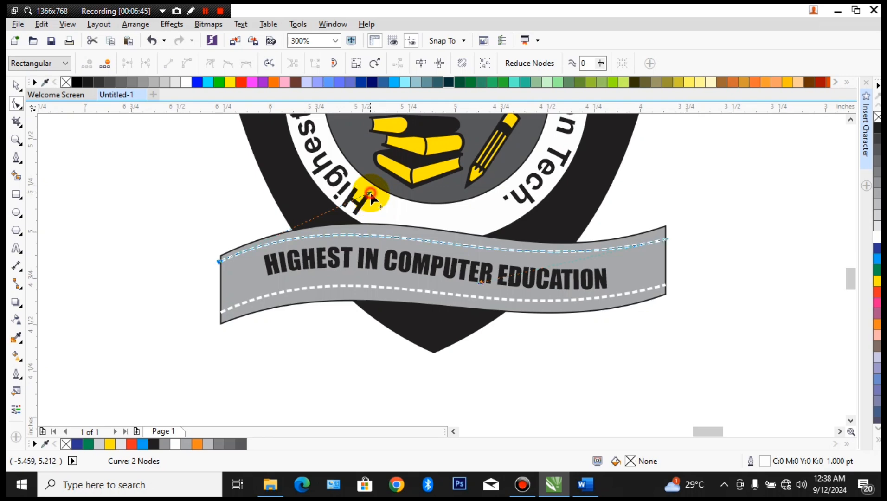
drag(370, 192, 364, 190)
drag(221, 261, 220, 268)
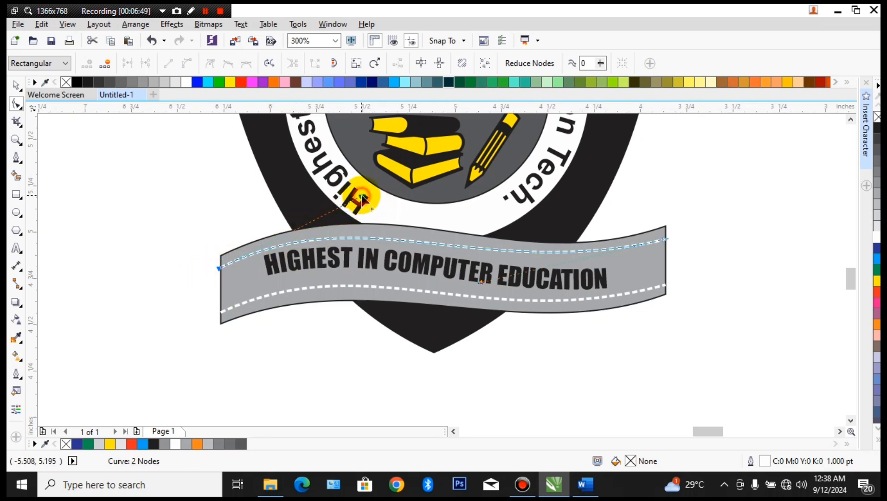
drag(361, 203, 361, 201)
- Fill the banner tagline text with white to match the reference logo
scroll(374, 248, down, 2)
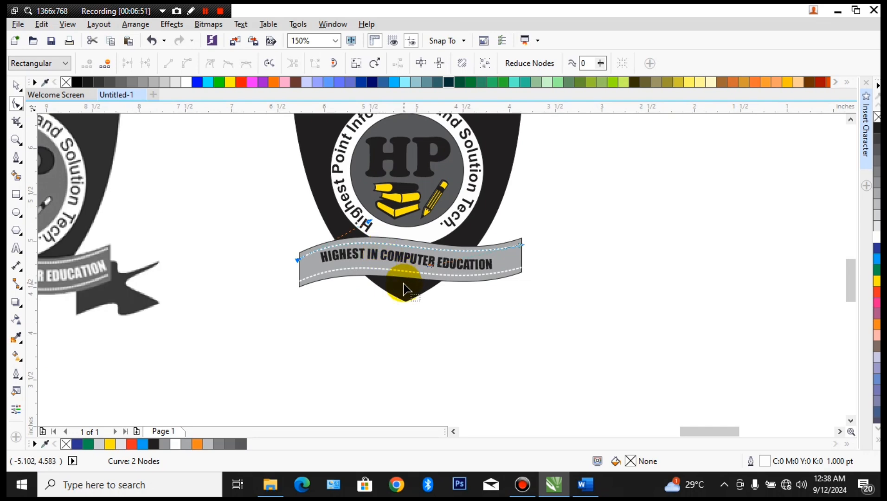
drag(386, 282, 556, 292)
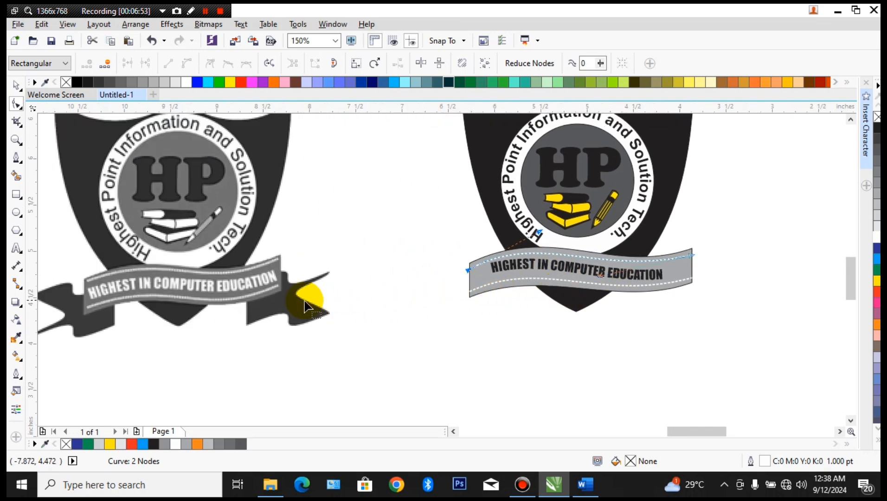
click(16, 85)
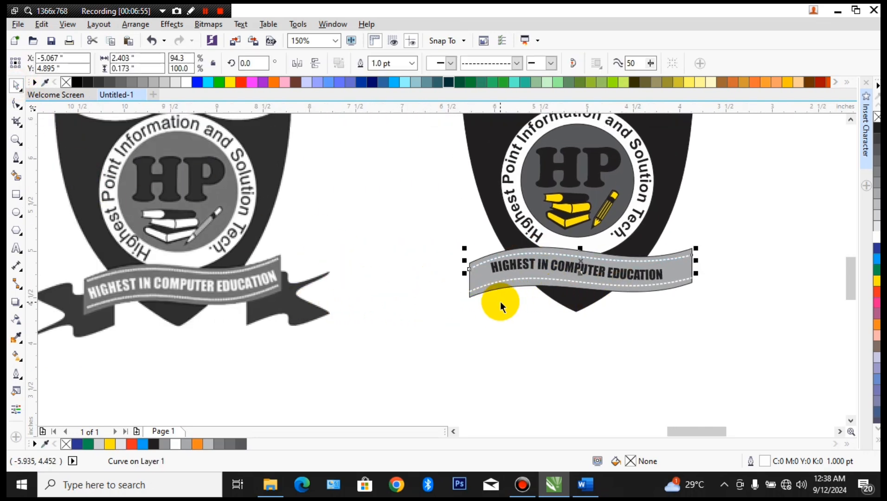
click(544, 269)
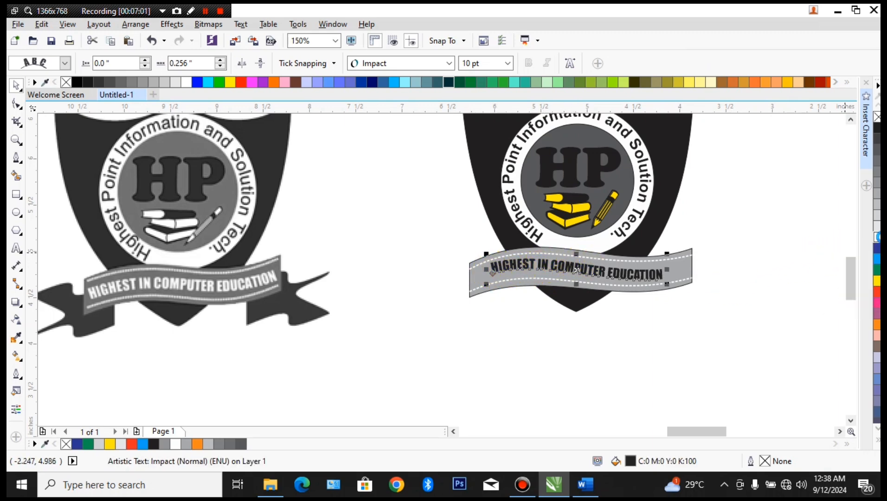
click(877, 237)
- Stretch the tagline horizontally so it fills more of the banner's width, and deselect it
drag(667, 270, 681, 270)
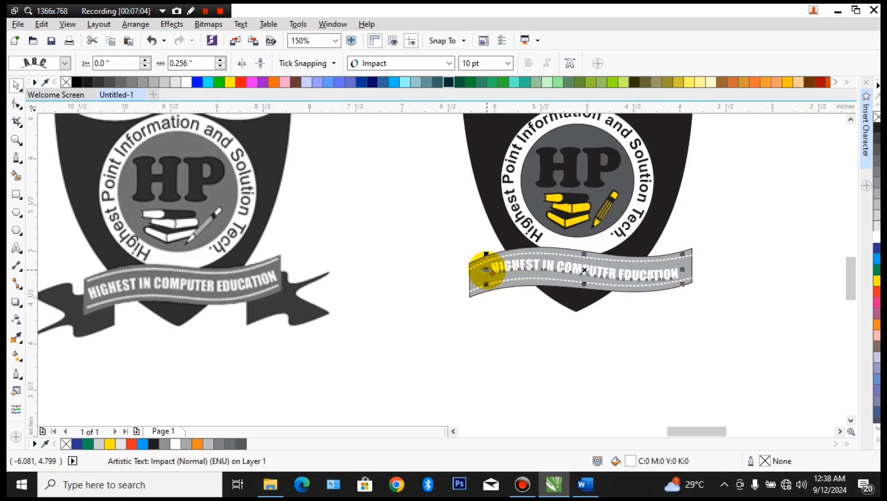
drag(486, 270, 481, 270)
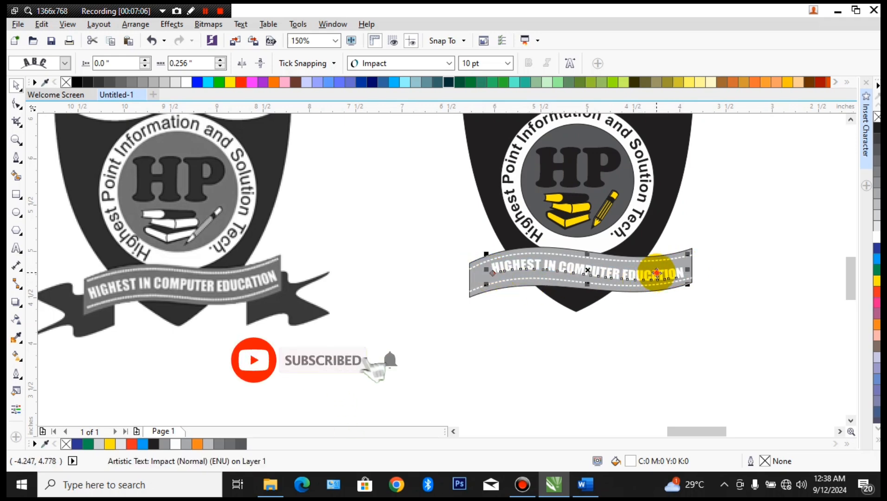
click(659, 273)
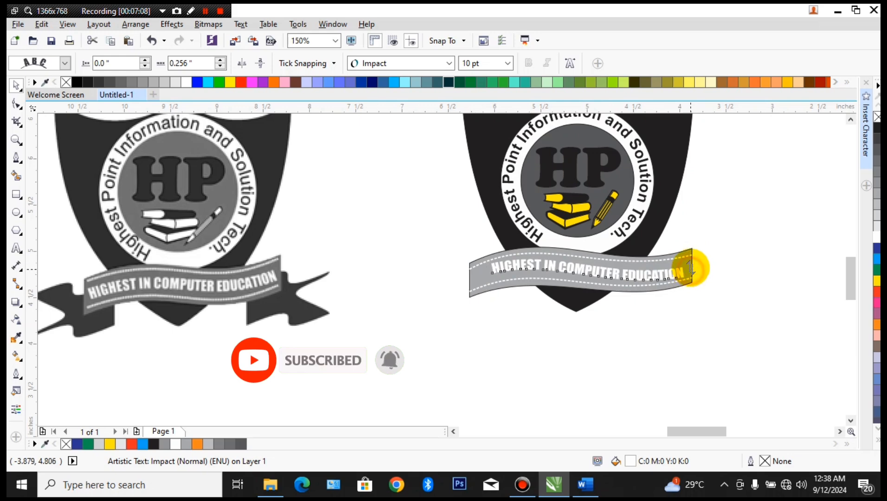
drag(691, 270, 689, 270)
scroll(690, 270, up, 4)
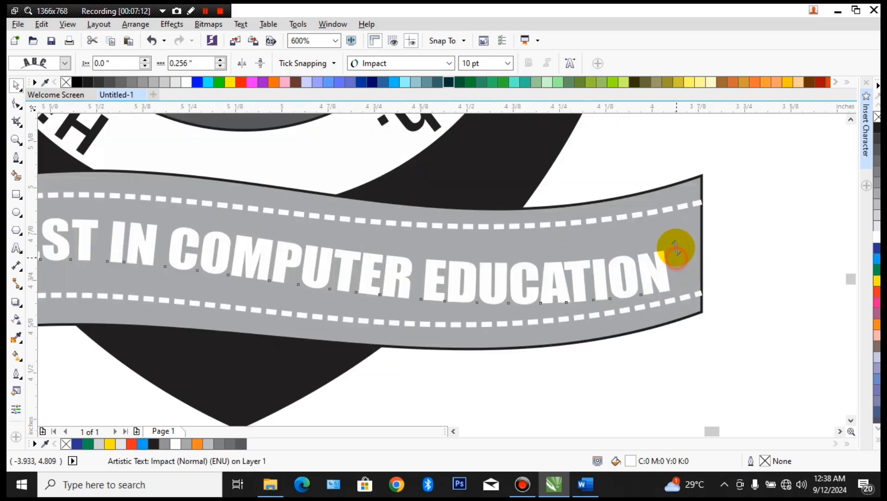
scroll(673, 260, down, 4)
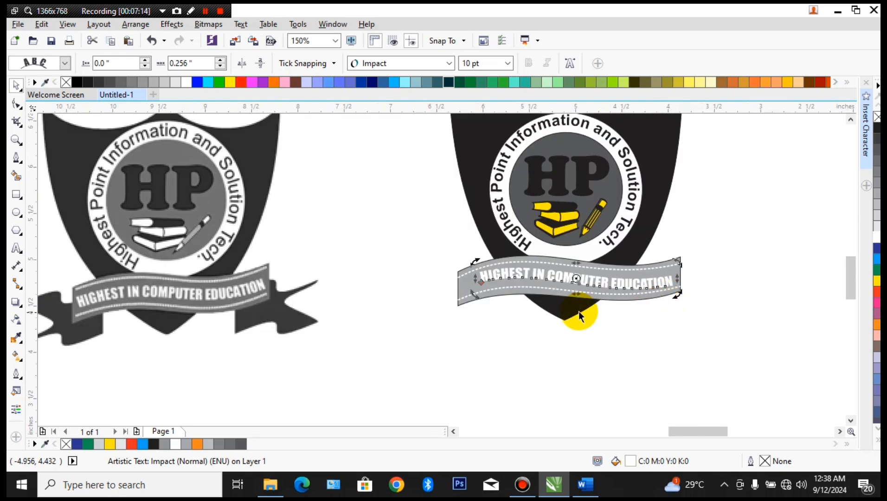
click(594, 340)
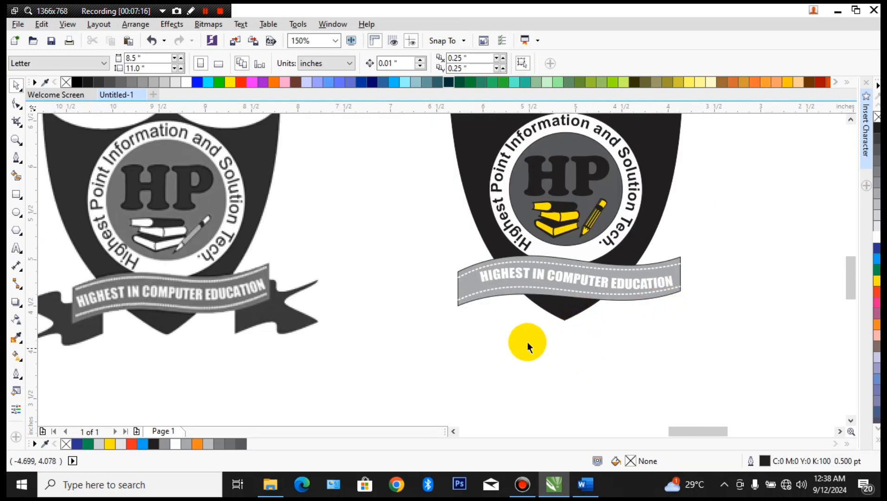
- Draw a rectangle about 0.65 by 0.6 inches over the banner's left end and convert it to curves
drag(365, 350, 477, 322)
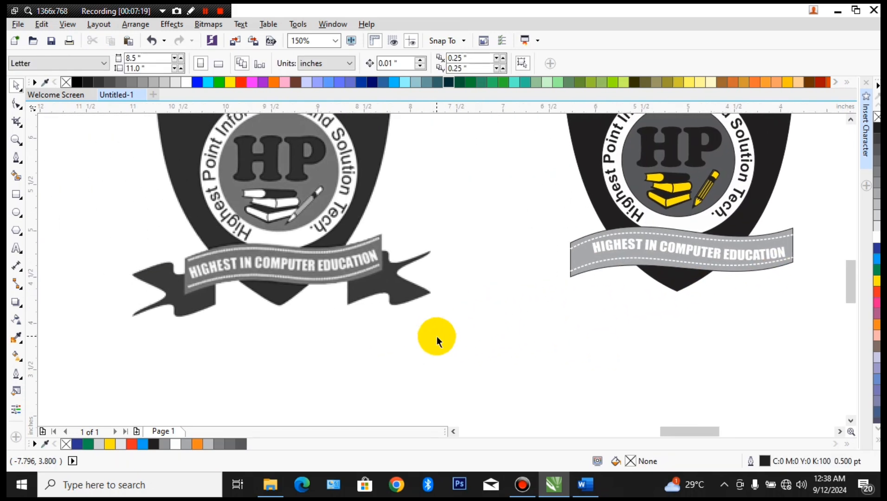
click(173, 298)
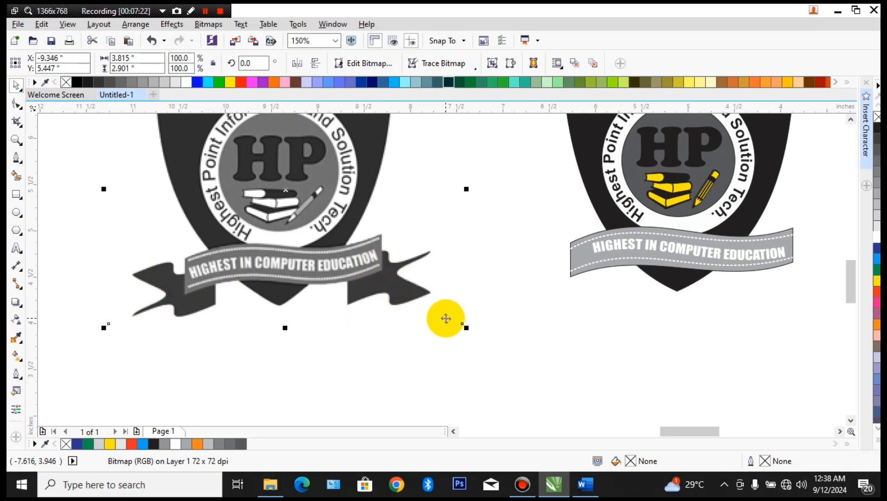
click(16, 194)
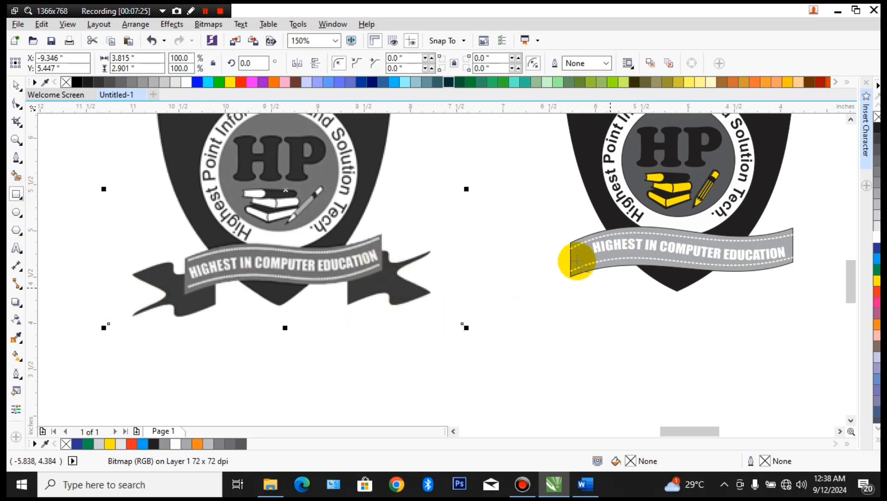
drag(554, 243, 613, 298)
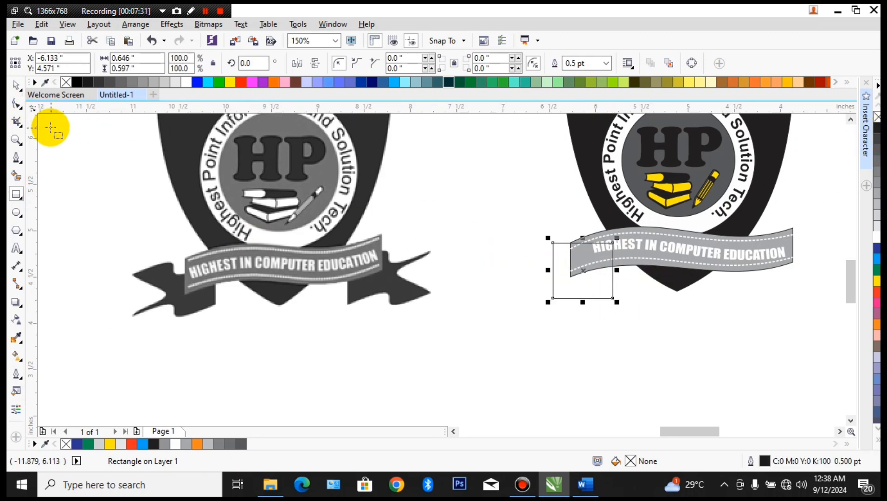
click(16, 103)
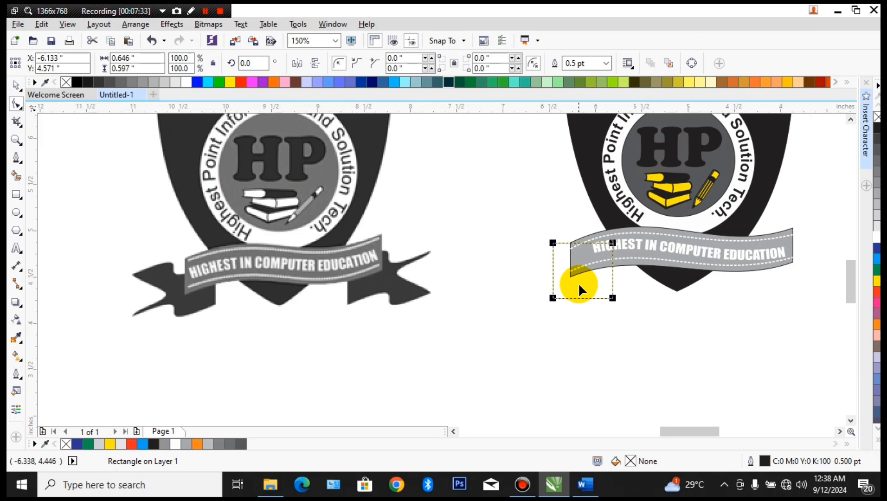
key(ctrl+q)
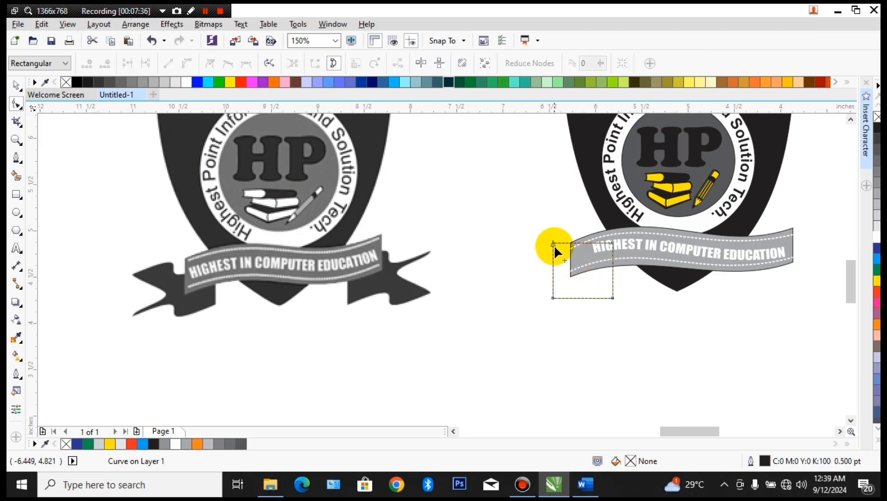
- Convert the upper, left and lower sides of the rectangle from straight lines to editable curves
click(568, 242)
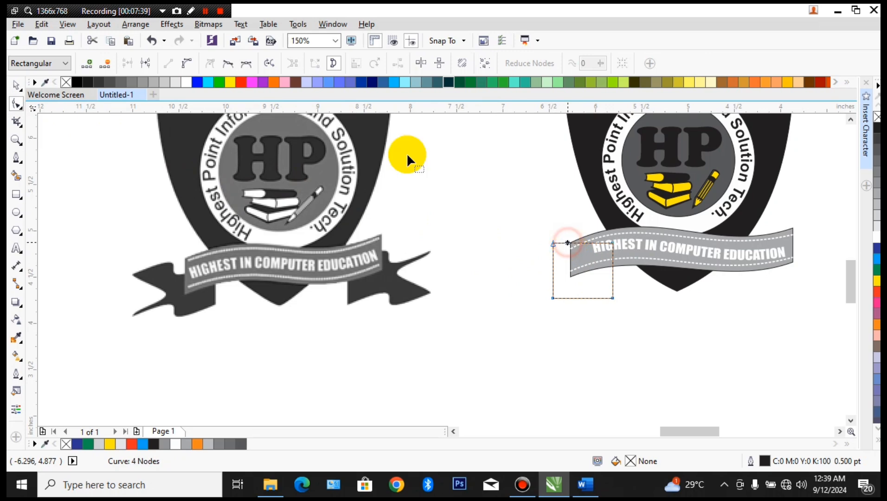
click(188, 63)
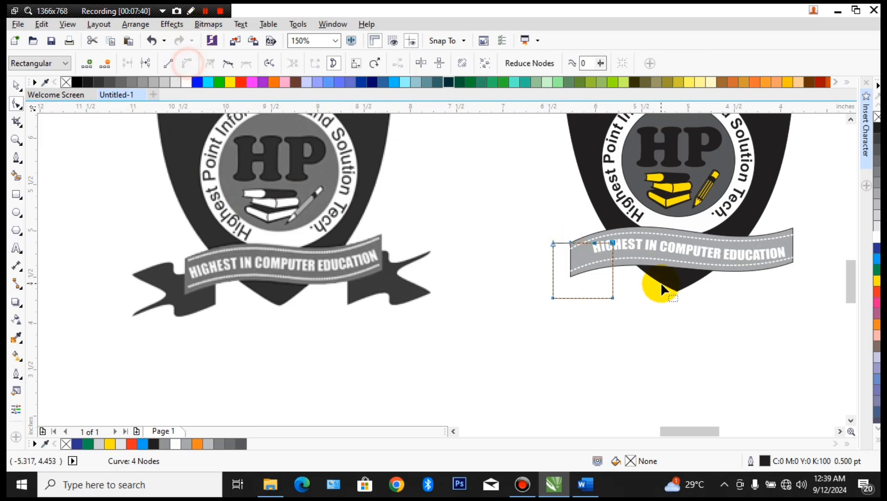
click(553, 280)
click(188, 64)
click(581, 298)
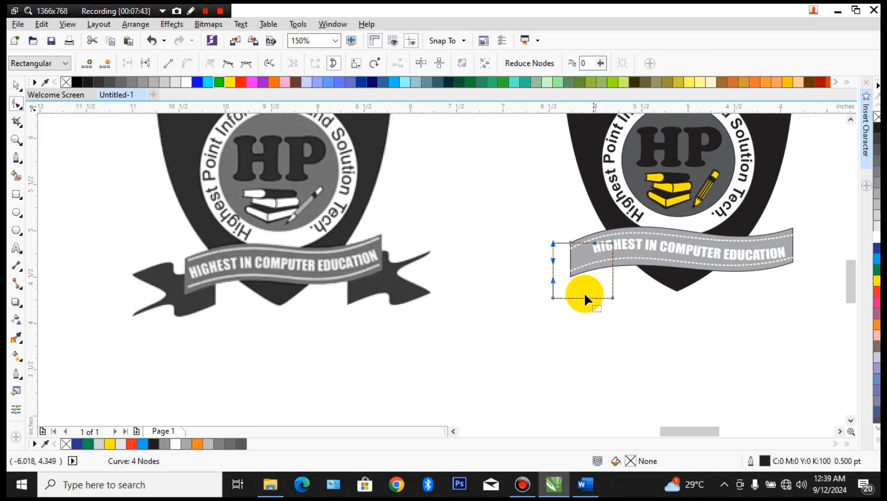
click(187, 63)
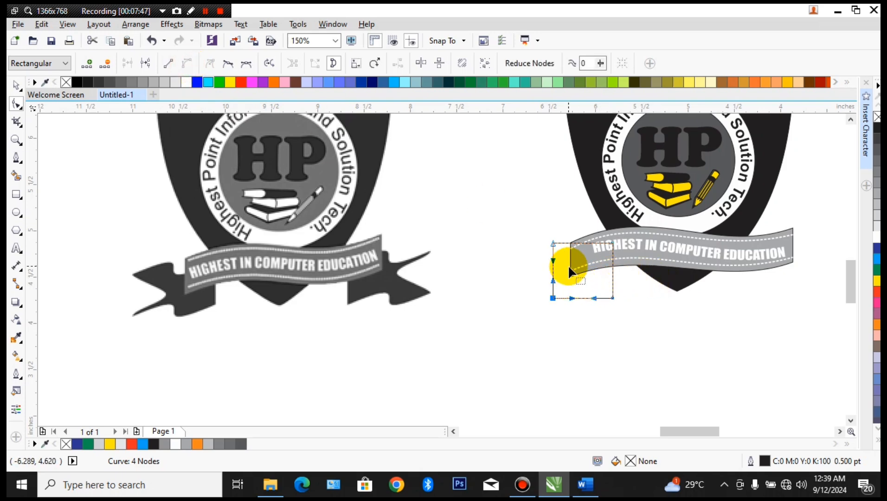
- Bend the shape's upper edge into a wave, curve its left side inward, and pull the upper-left corner outward into a tip
click(552, 244)
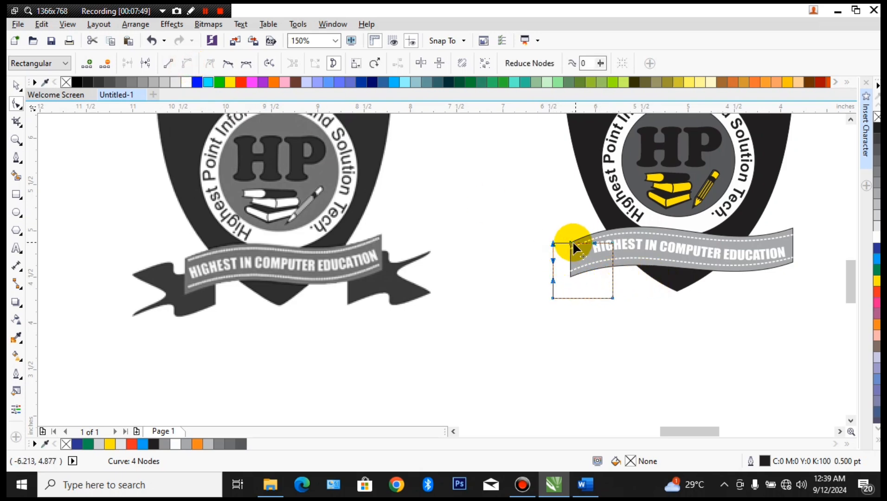
drag(572, 243, 596, 213)
drag(595, 243, 576, 263)
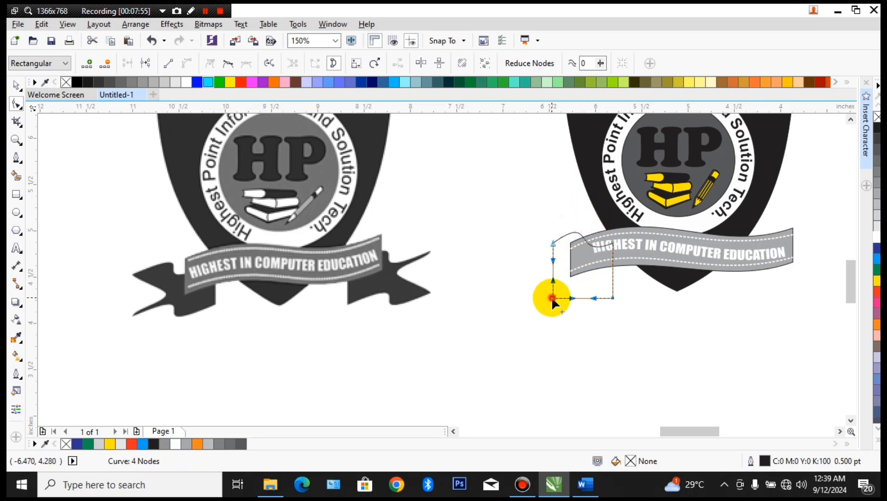
drag(553, 273, 573, 273)
drag(555, 243, 544, 255)
drag(586, 224, 582, 207)
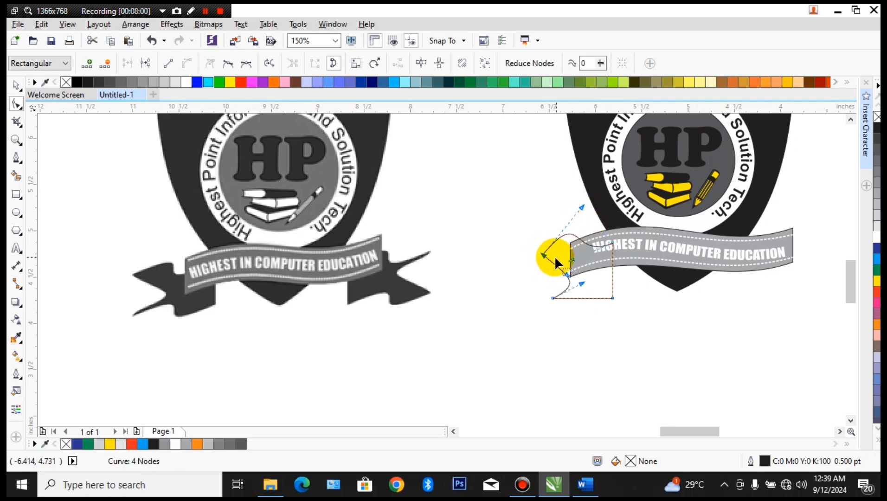
mouse_move(545, 257)
mouse_down()
mouse_move(540, 245)
mouse_move(535, 251)
mouse_up()
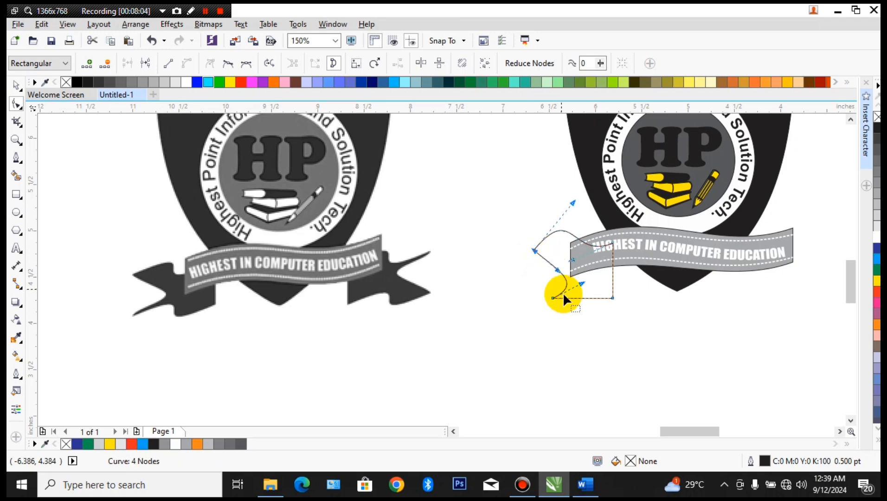
- Pull the lower-left corner out into a tip, bend the lower edge into a wave, and round the notch between the tips
drag(552, 300, 585, 276)
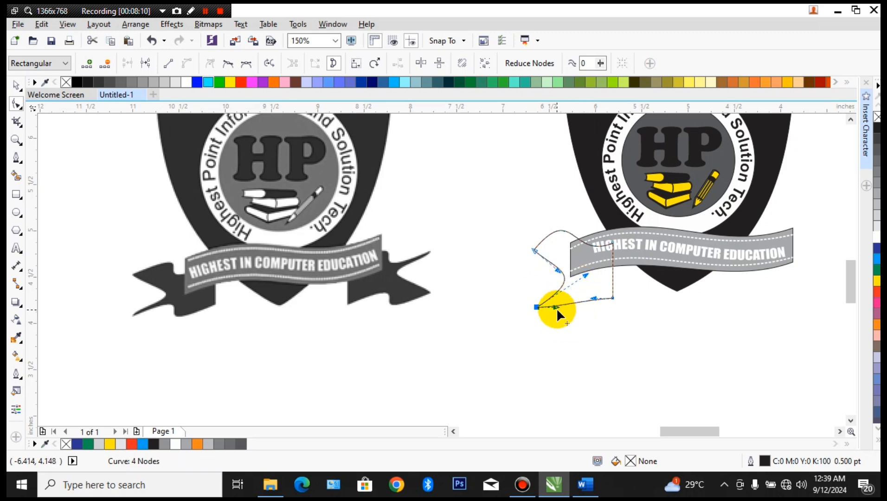
drag(557, 307, 559, 326)
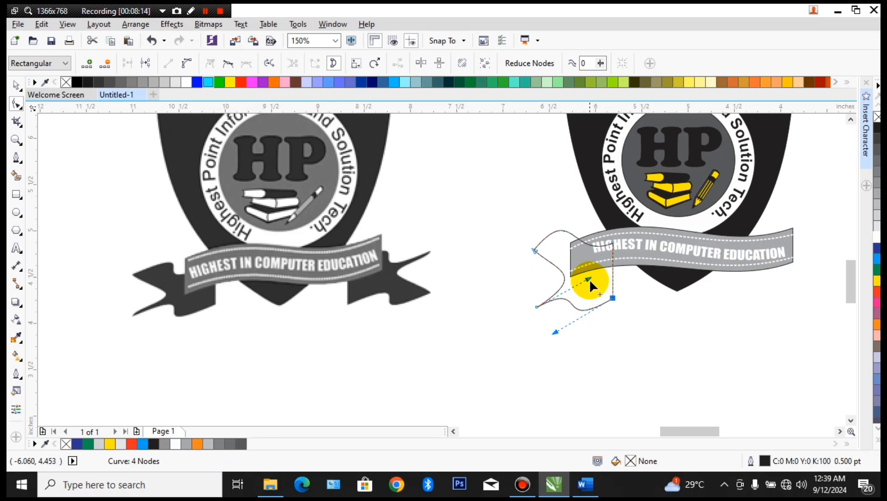
drag(590, 279, 612, 267)
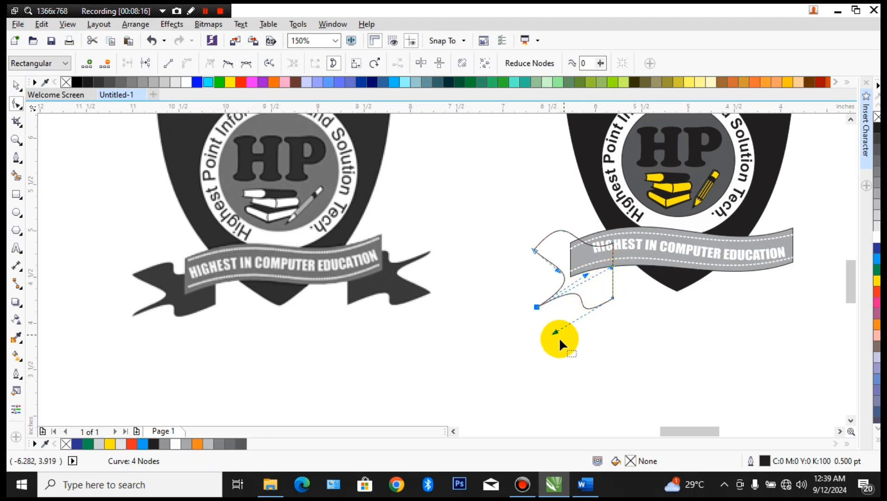
drag(557, 330, 560, 321)
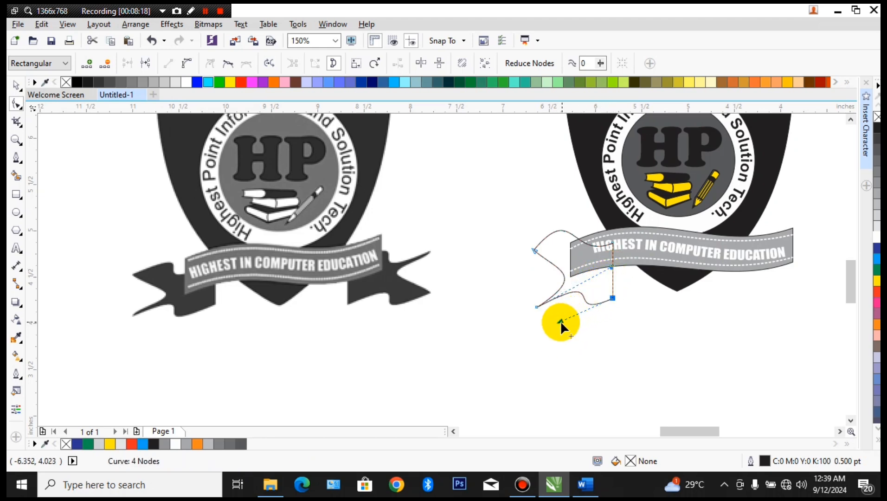
drag(560, 322, 536, 311)
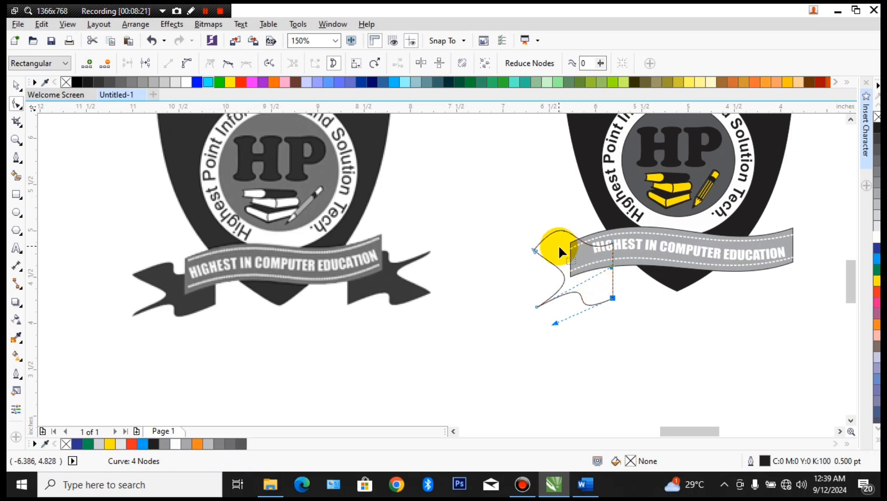
click(534, 251)
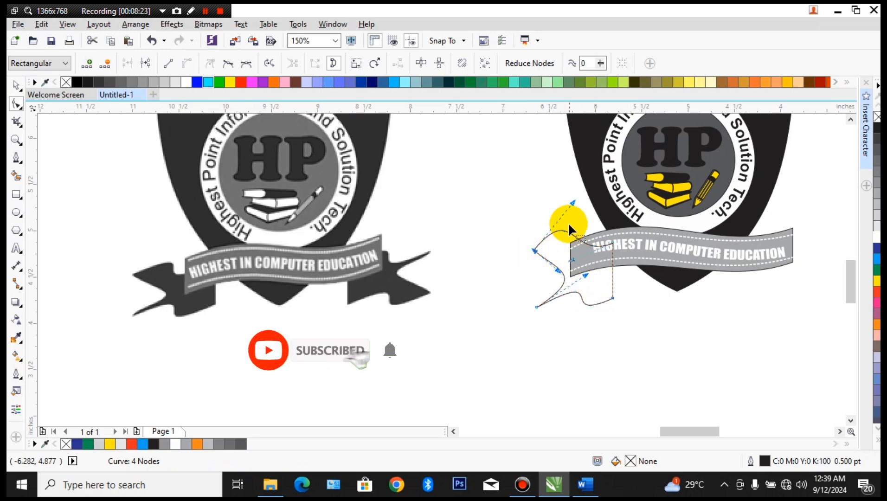
drag(558, 269, 564, 253)
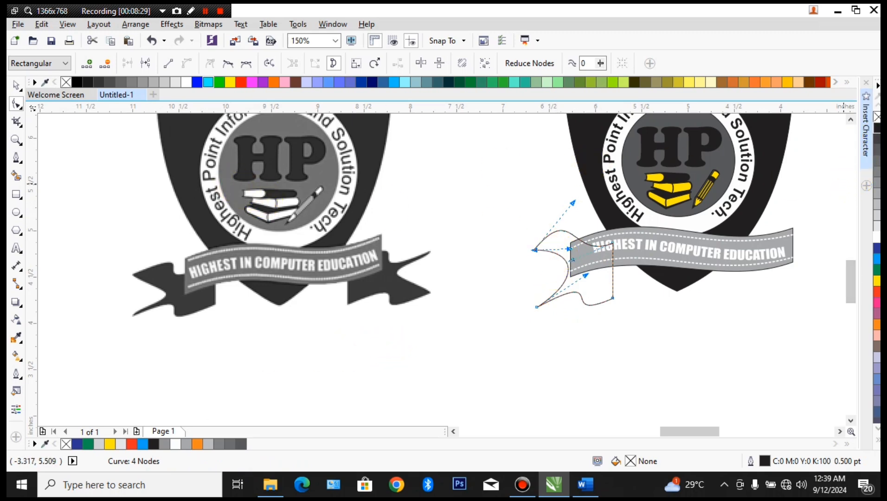
- Fill the ribbon tail with black and place it behind the banner, shifted slightly outward from the left end
click(878, 128)
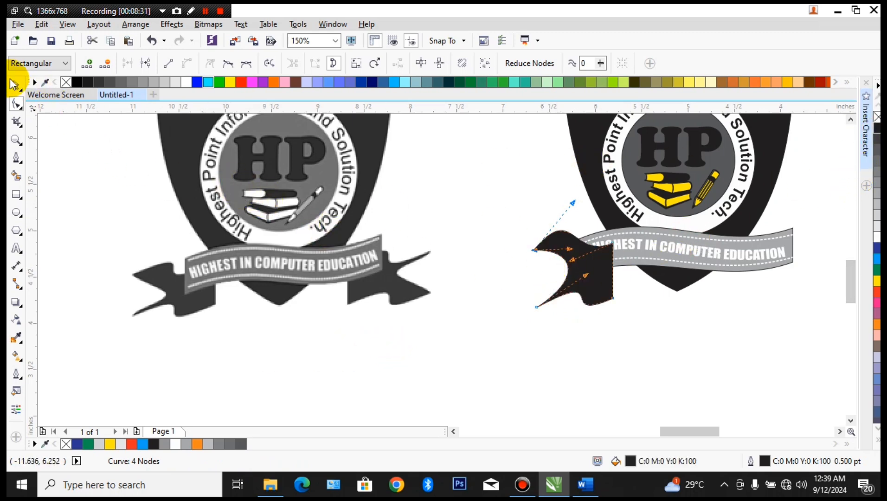
click(15, 84)
drag(584, 277, 569, 275)
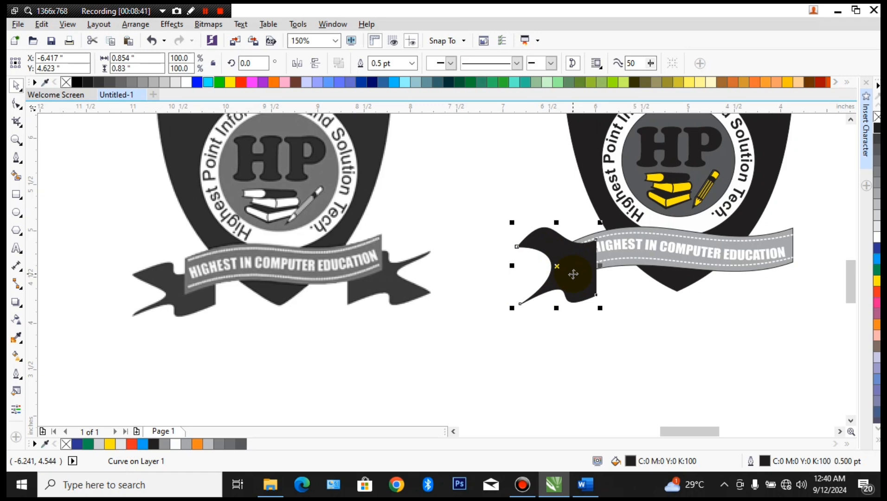
key(ctrl+Page_Down)
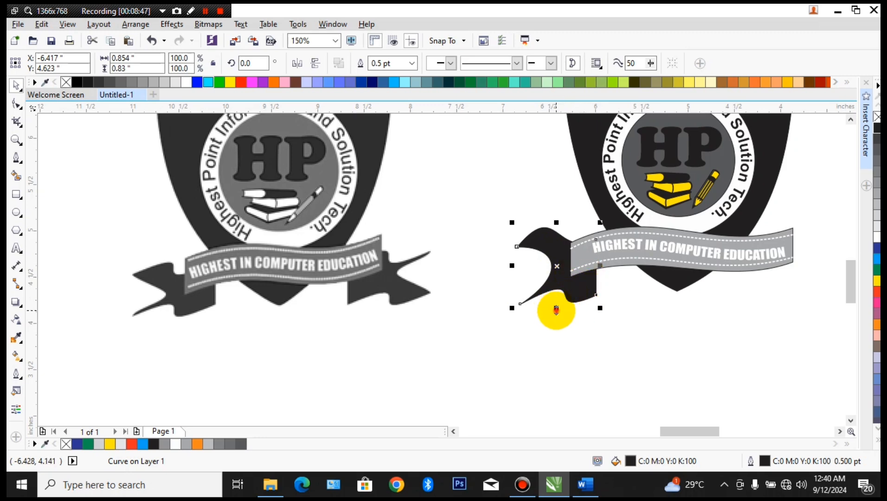
- Shorten the ribbon tail to about 0.67 inches high and adjust its curve handles so the upper edge waves like the reference
drag(556, 309, 531, 267)
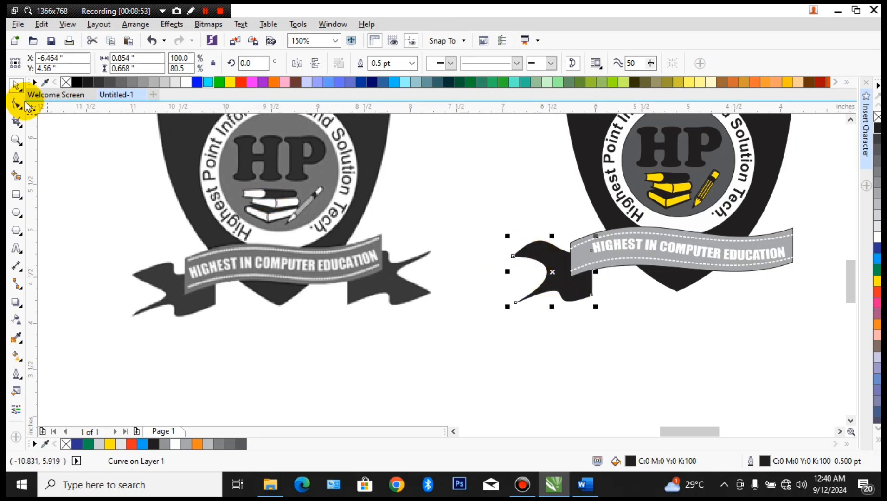
click(18, 104)
click(516, 257)
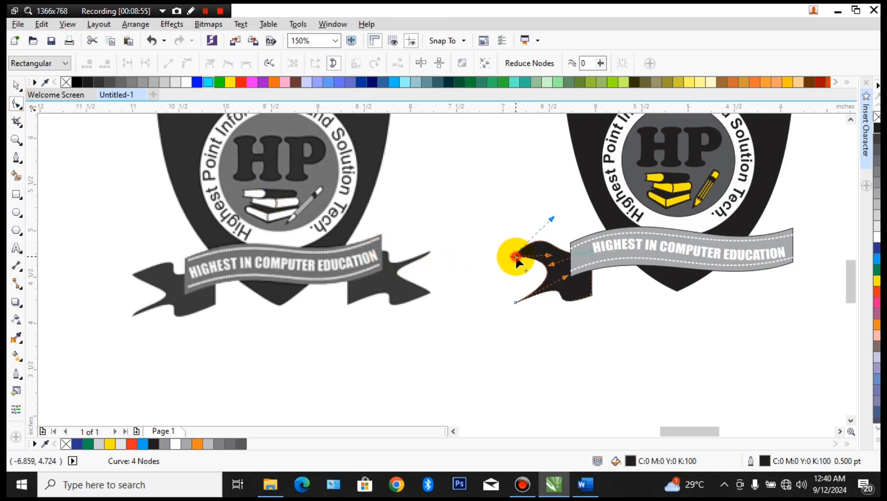
drag(552, 218, 565, 224)
click(566, 254)
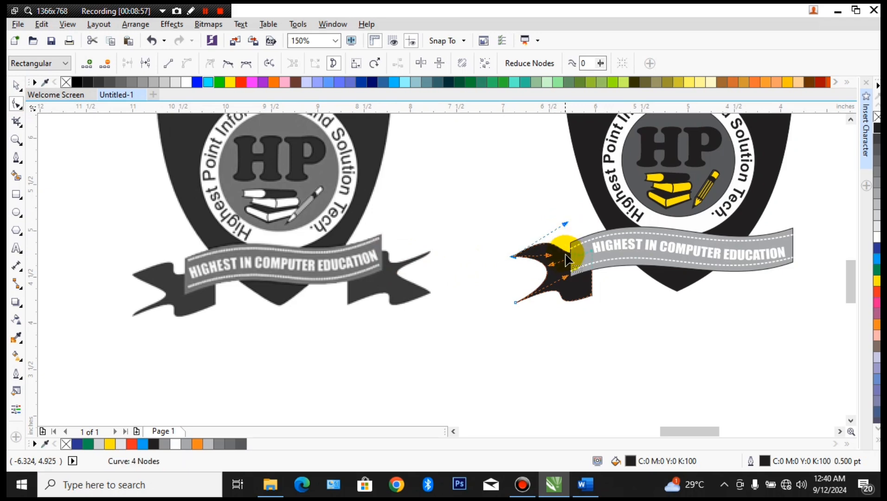
drag(552, 266, 532, 273)
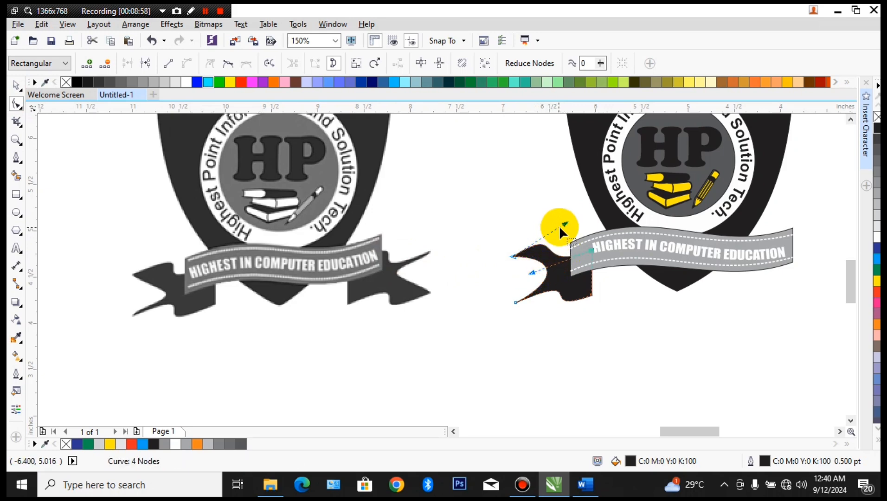
drag(561, 228, 578, 221)
click(578, 290)
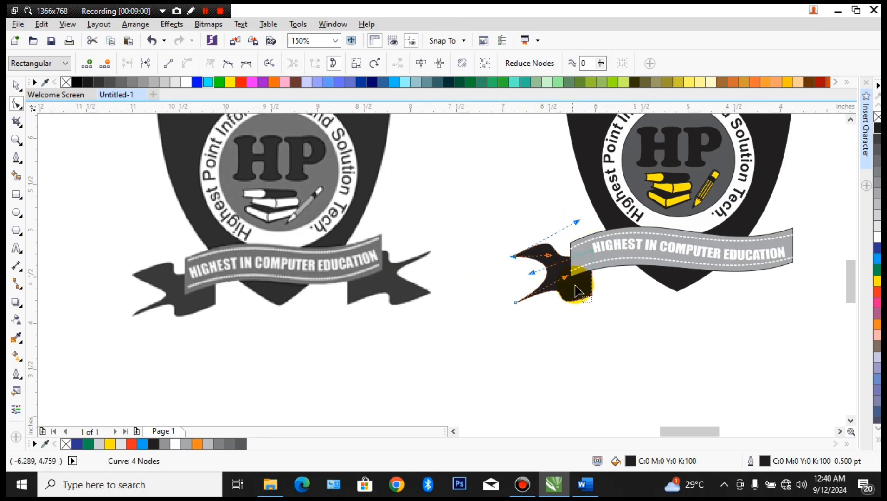
drag(577, 291, 578, 304)
- Duplicate the ribbon tail, move the copy to the banner's right end, and mirror it horizontally and vertically
key(space)
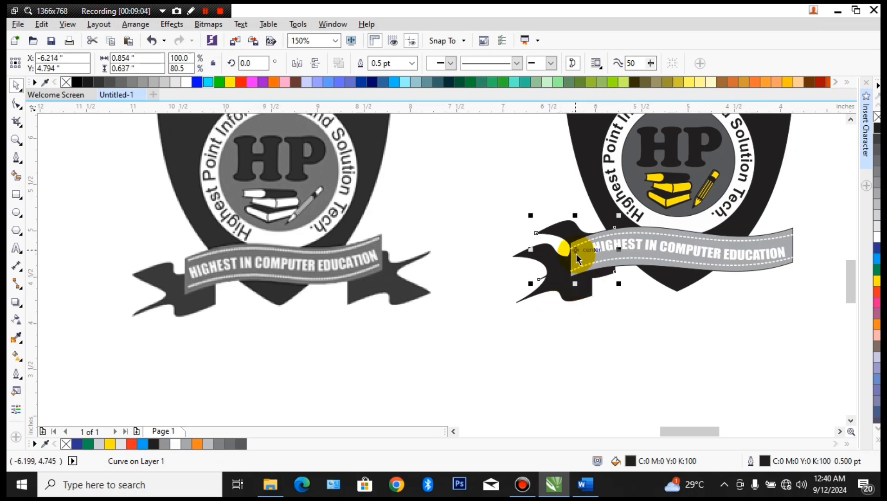
drag(578, 254, 759, 271)
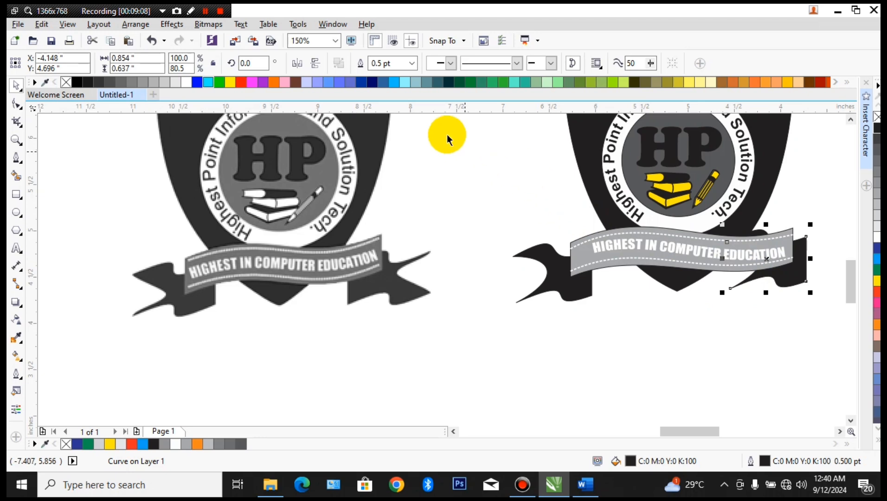
click(296, 63)
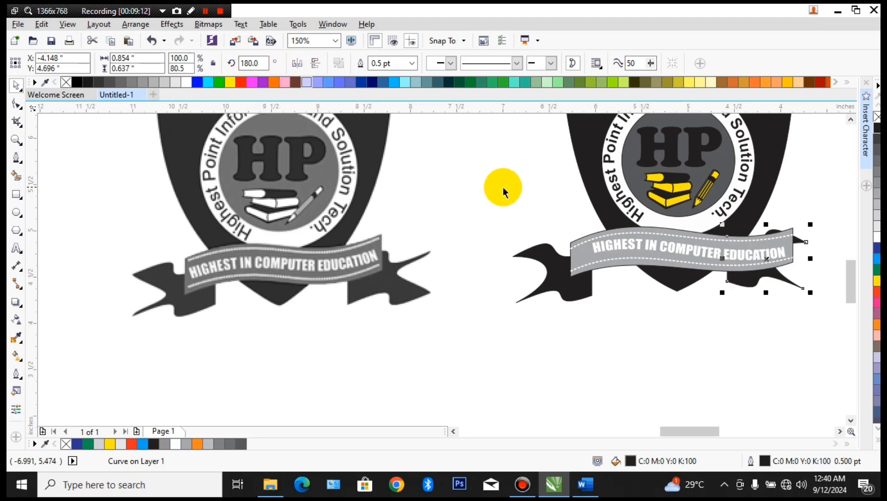
click(317, 64)
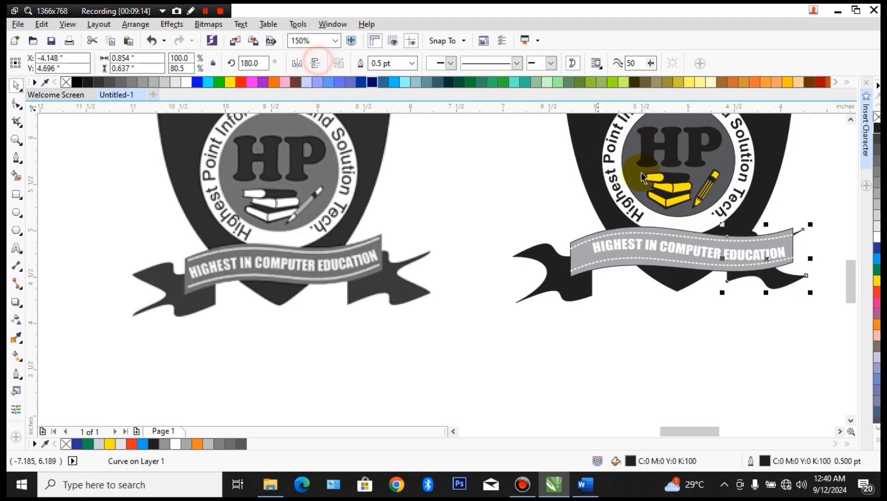
- Shift the mirrored tail outward so its tips extend beyond the banner's right end, and deselect it
click(784, 263)
drag(785, 263, 806, 268)
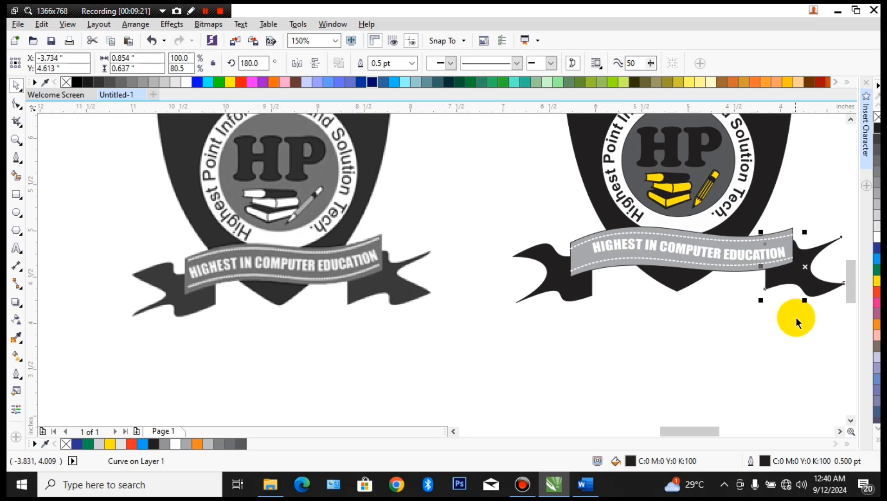
drag(792, 317, 666, 407)
click(667, 407)
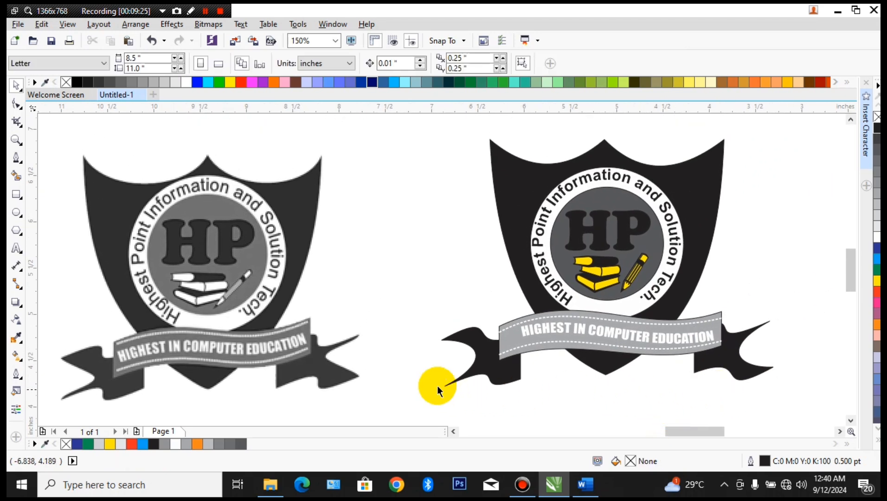